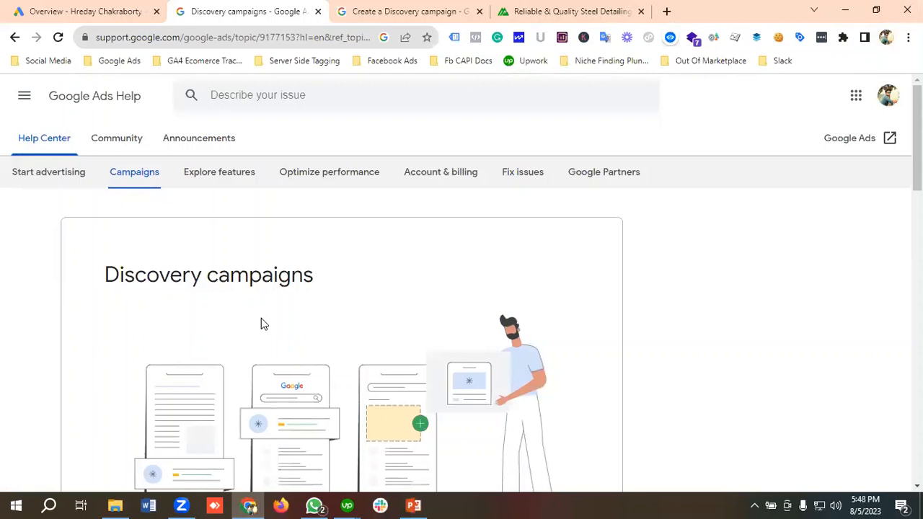
Step: Review the Discovery campaigns help topic, including its introduction and the getting-started, setup, best-practice and troubleshooting article lists
{"action": "scroll", "coordinate": [267, 318], "scroll_direction": "down", "scroll_amount": 5}
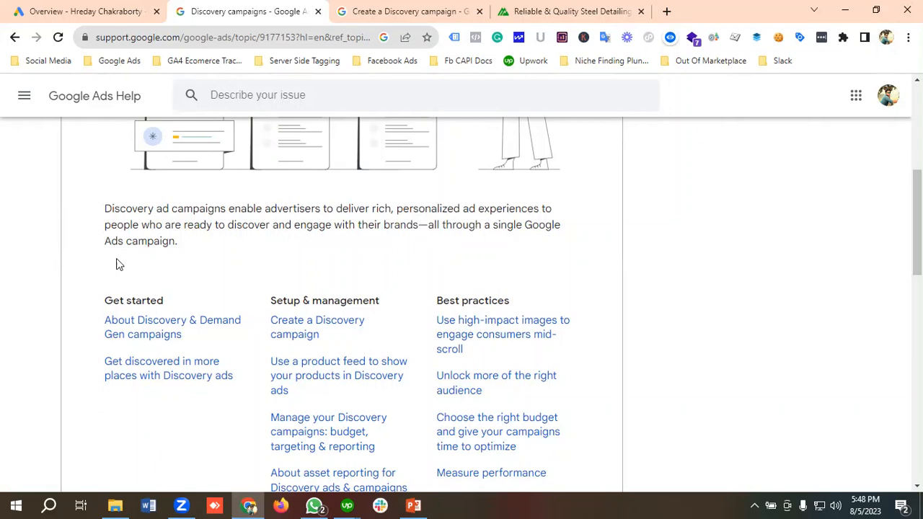
{"action": "scroll", "coordinate": [215, 243], "scroll_direction": "down", "scroll_amount": 1}
{"action": "scroll", "coordinate": [215, 244], "scroll_direction": "down", "scroll_amount": 2}
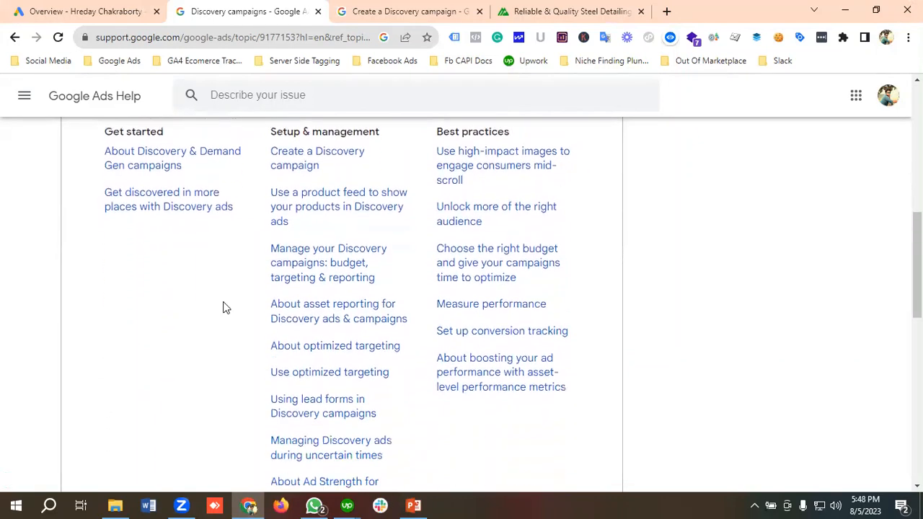
{"action": "scroll", "coordinate": [223, 308], "scroll_direction": "up", "scroll_amount": 2}
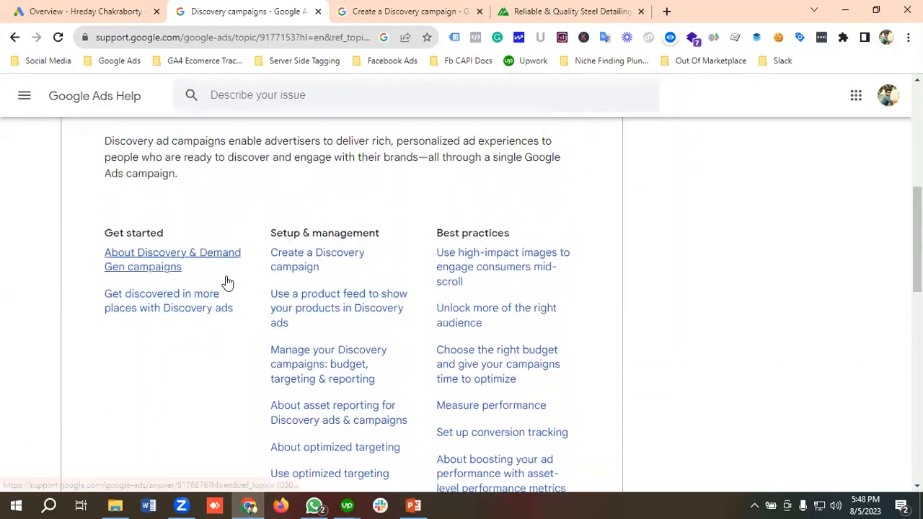
{"action": "scroll", "coordinate": [226, 282], "scroll_direction": "down", "scroll_amount": 1}
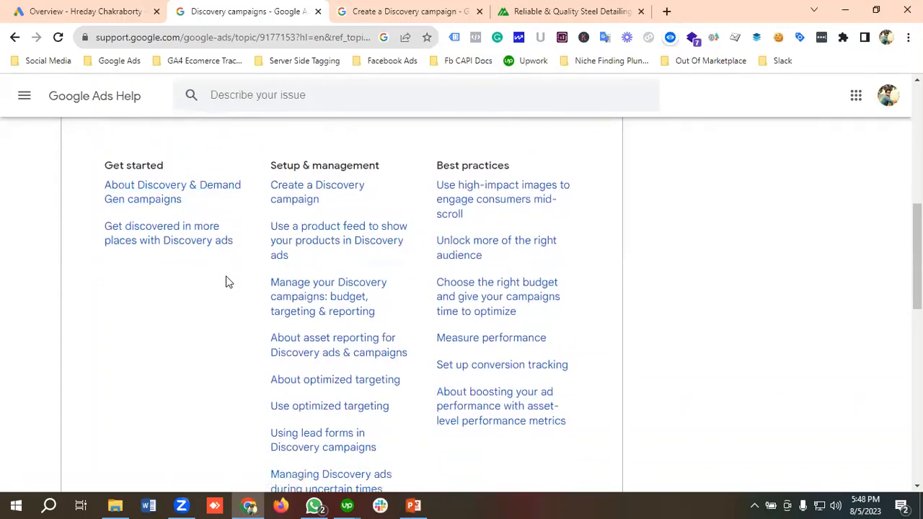
{"action": "scroll", "coordinate": [226, 281], "scroll_direction": "down", "scroll_amount": 1}
{"action": "scroll", "coordinate": [226, 281], "scroll_direction": "up", "scroll_amount": 2}
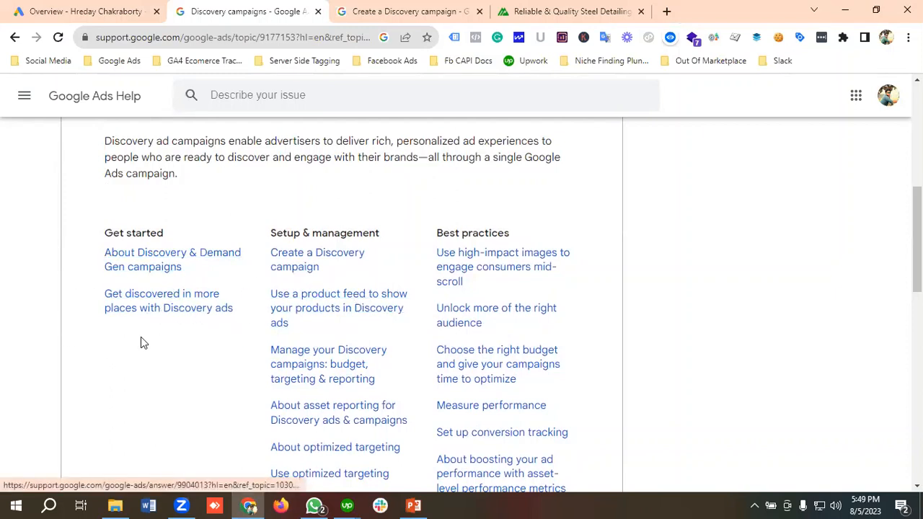
{"action": "scroll", "coordinate": [223, 344], "scroll_direction": "down", "scroll_amount": 1}
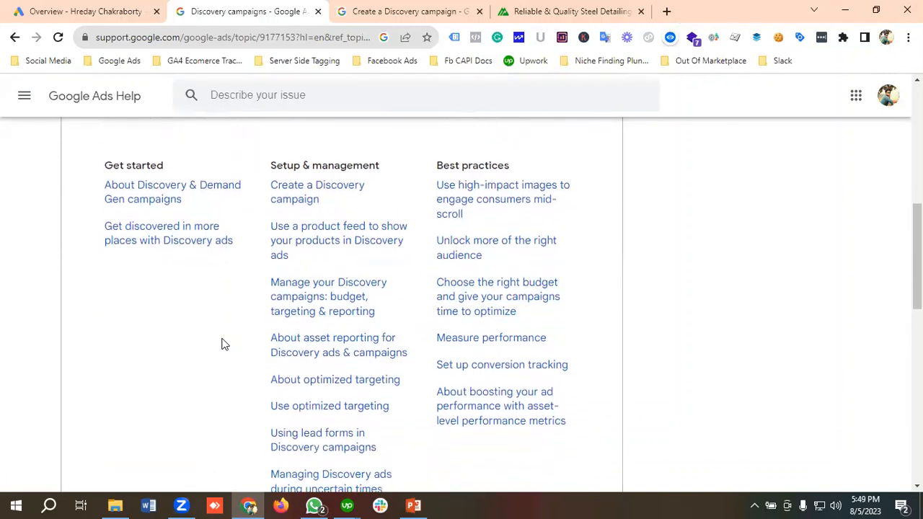
{"action": "scroll", "coordinate": [222, 344], "scroll_direction": "up", "scroll_amount": 1}
{"action": "scroll", "coordinate": [222, 344], "scroll_direction": "down", "scroll_amount": 6}
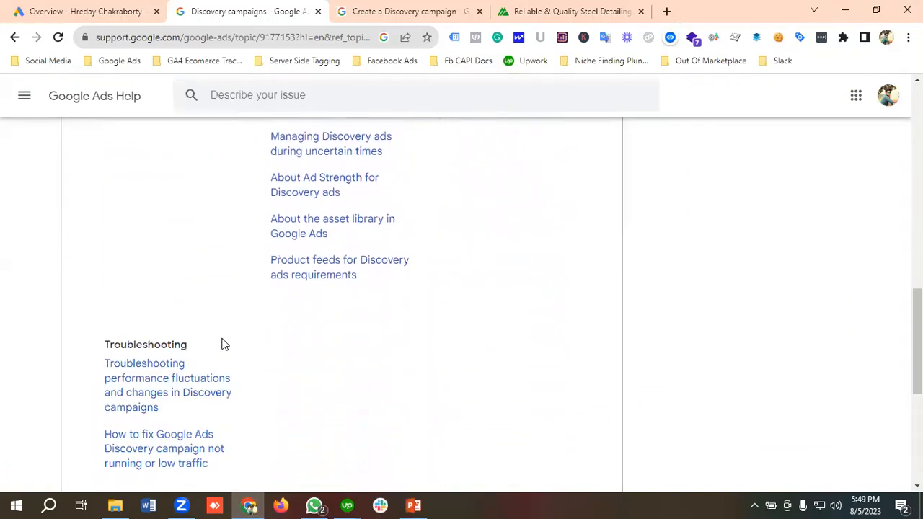
{"action": "scroll", "coordinate": [222, 344], "scroll_direction": "up", "scroll_amount": 8}
{"action": "scroll", "coordinate": [222, 344], "scroll_direction": "down", "scroll_amount": 1}
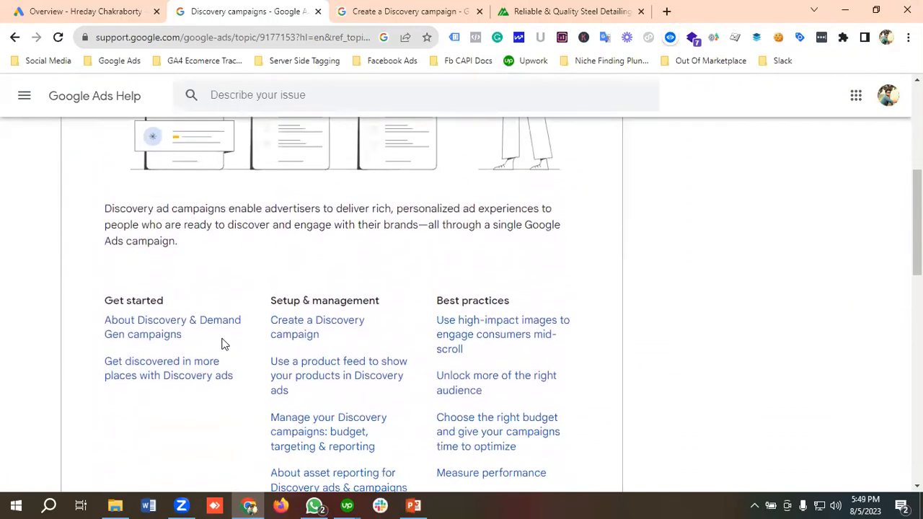
{"action": "scroll", "coordinate": [222, 344], "scroll_direction": "down", "scroll_amount": 2}
{"action": "scroll", "coordinate": [222, 344], "scroll_direction": "up", "scroll_amount": 1}
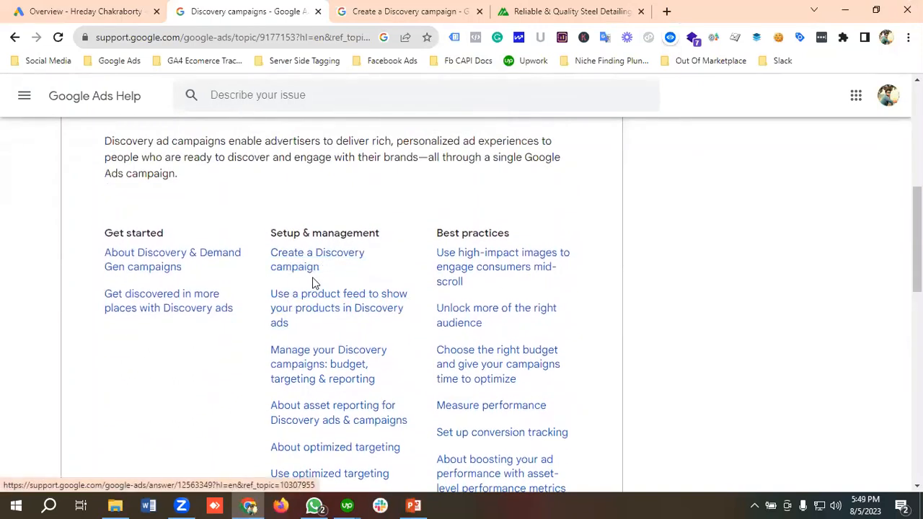
Step: Read the "Create a Discovery campaign" help article's benefits, "Before you begin" requirements and campaign optimization note
{"action": "left_click", "coordinate": [396, 11]}
{"action": "scroll", "coordinate": [310, 210], "scroll_direction": "down", "scroll_amount": 2}
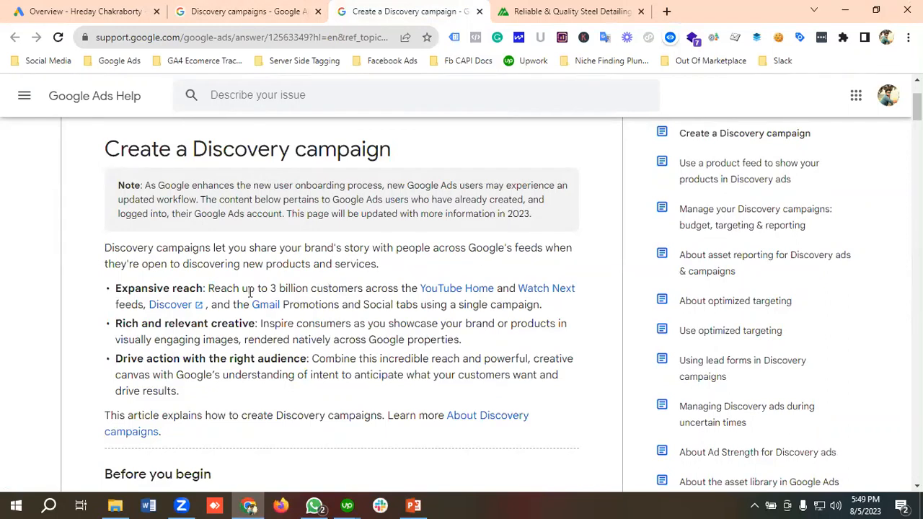
{"action": "scroll", "coordinate": [347, 257], "scroll_direction": "down", "scroll_amount": 1}
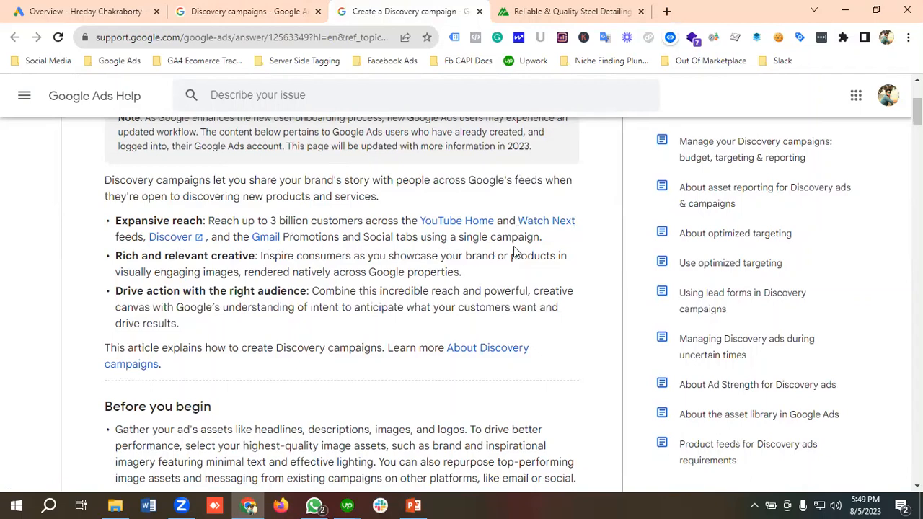
{"action": "scroll", "coordinate": [542, 236], "scroll_direction": "down", "scroll_amount": 1}
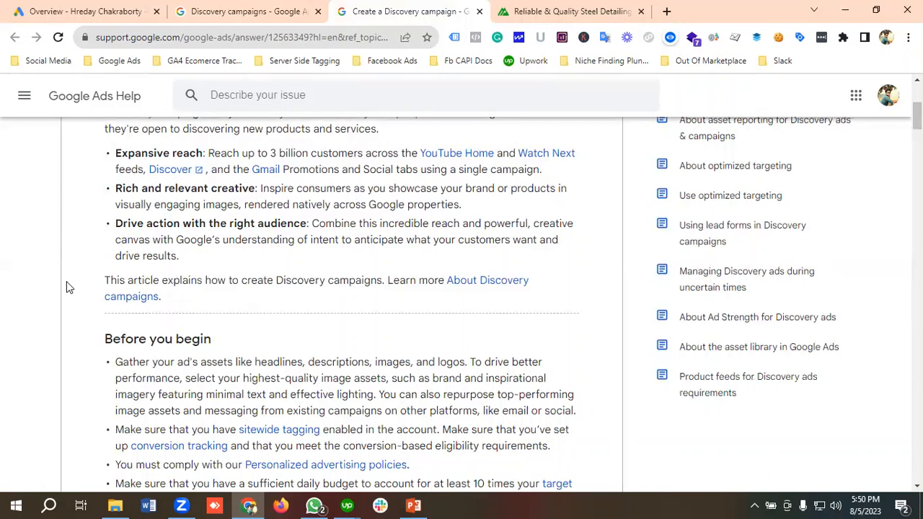
{"action": "scroll", "coordinate": [193, 328], "scroll_direction": "down", "scroll_amount": 2}
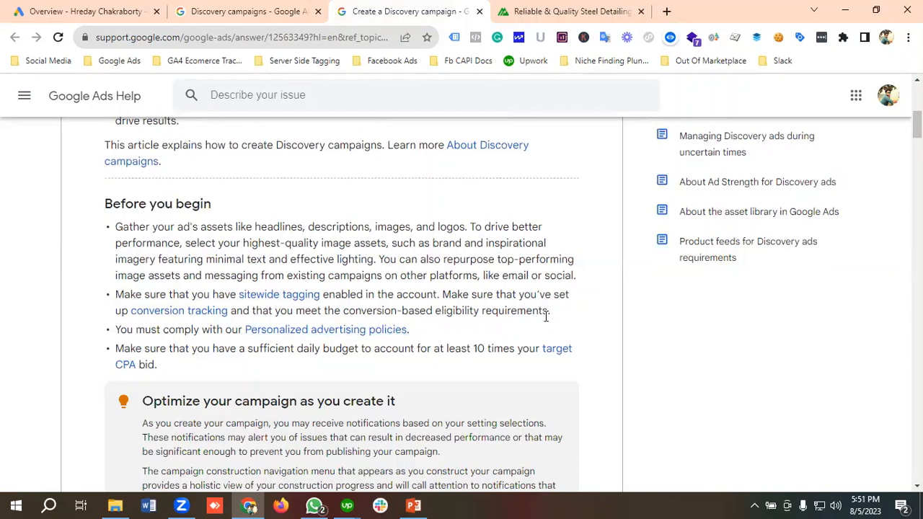
{"action": "scroll", "coordinate": [264, 274], "scroll_direction": "down", "scroll_amount": 1}
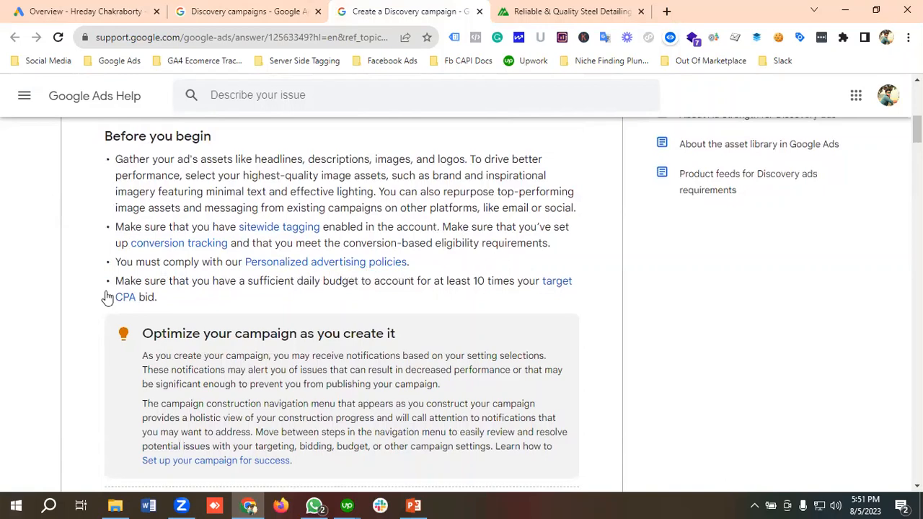
{"action": "scroll", "coordinate": [224, 231], "scroll_direction": "down", "scroll_amount": 1}
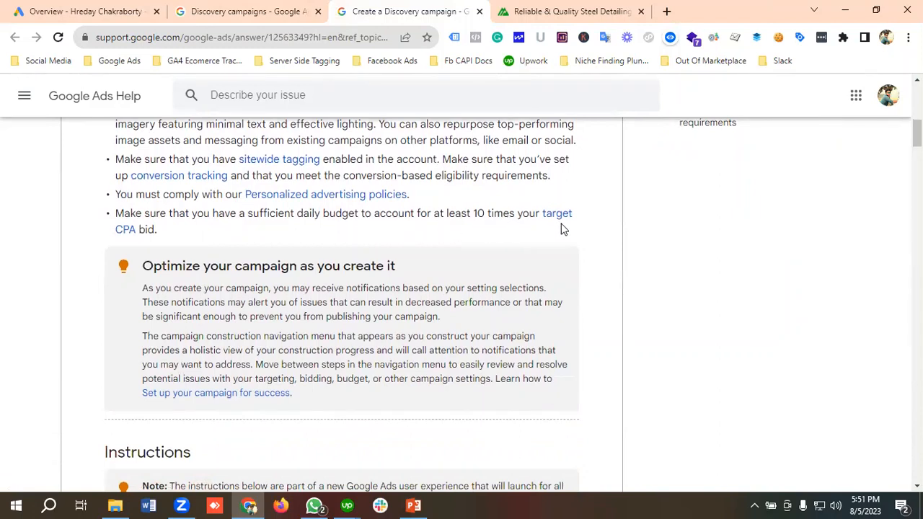
{"action": "scroll", "coordinate": [218, 229], "scroll_direction": "down", "scroll_amount": 1}
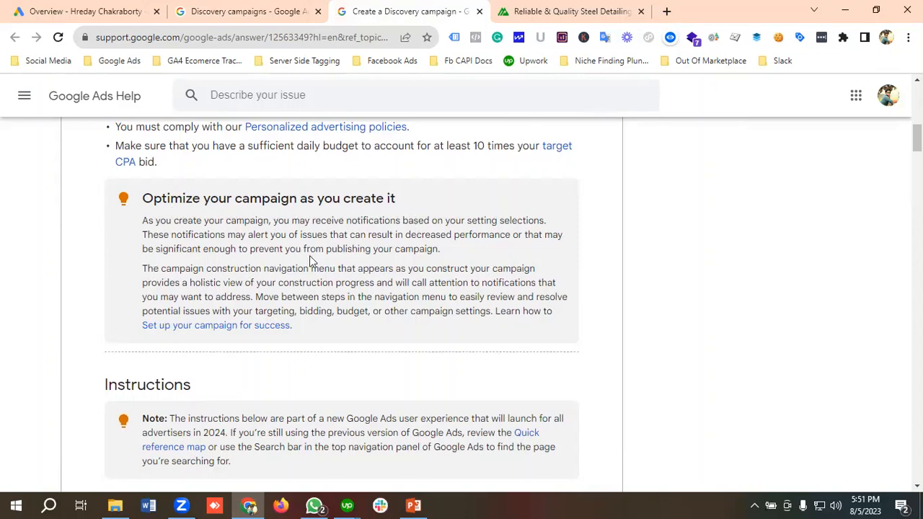
Step: Skim the article's campaign setup instructions, Discovery ad asset specifications and learning-period guidance, and return to its beginning
{"action": "scroll", "coordinate": [284, 230], "scroll_direction": "down", "scroll_amount": 1}
{"action": "scroll", "coordinate": [231, 202], "scroll_direction": "up", "scroll_amount": 1}
{"action": "scroll", "coordinate": [216, 206], "scroll_direction": "down", "scroll_amount": 2}
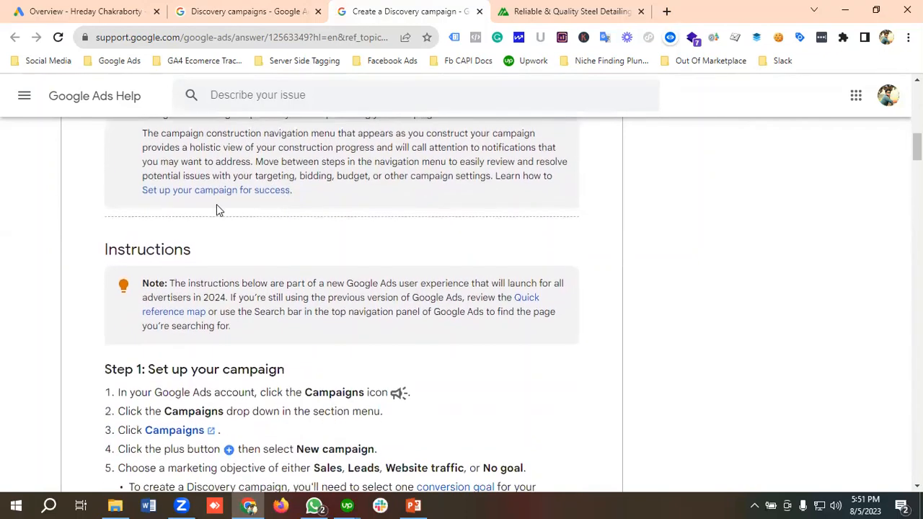
{"action": "scroll", "coordinate": [126, 220], "scroll_direction": "down", "scroll_amount": 2}
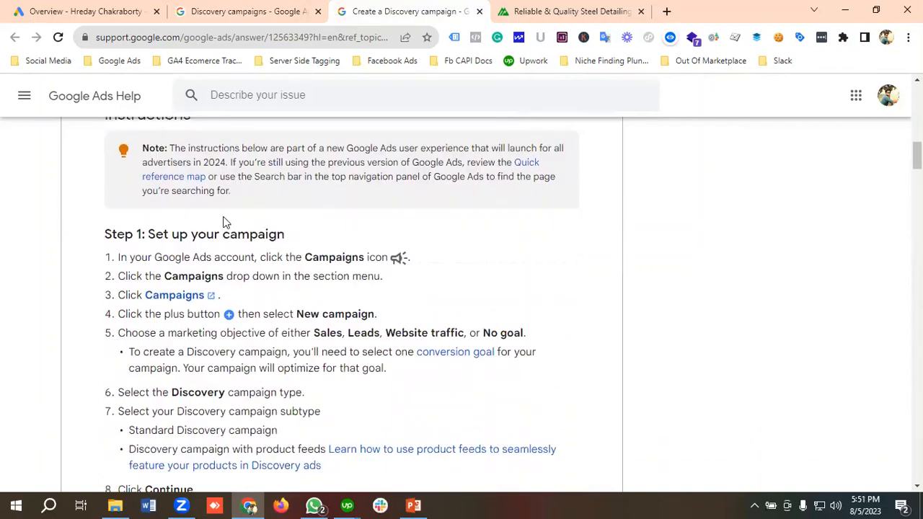
{"action": "scroll", "coordinate": [353, 232], "scroll_direction": "down", "scroll_amount": 5}
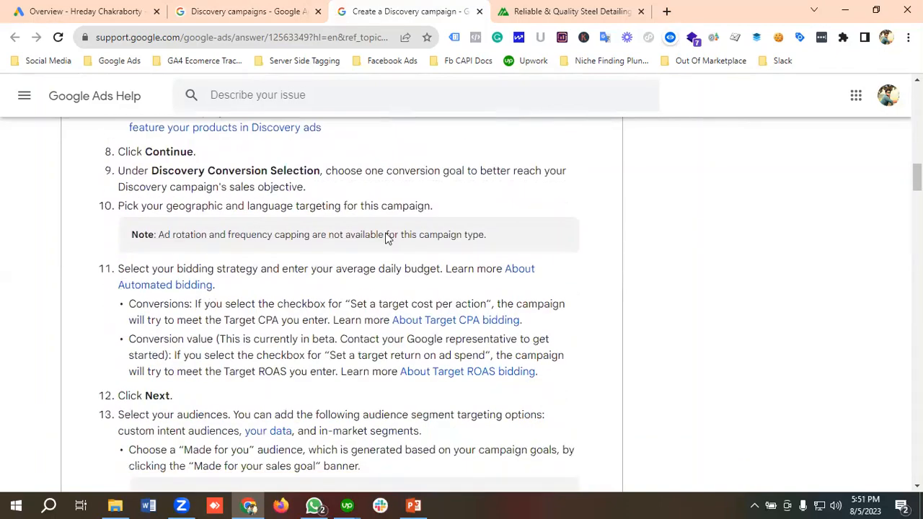
{"action": "scroll", "coordinate": [386, 238], "scroll_direction": "down", "scroll_amount": 13}
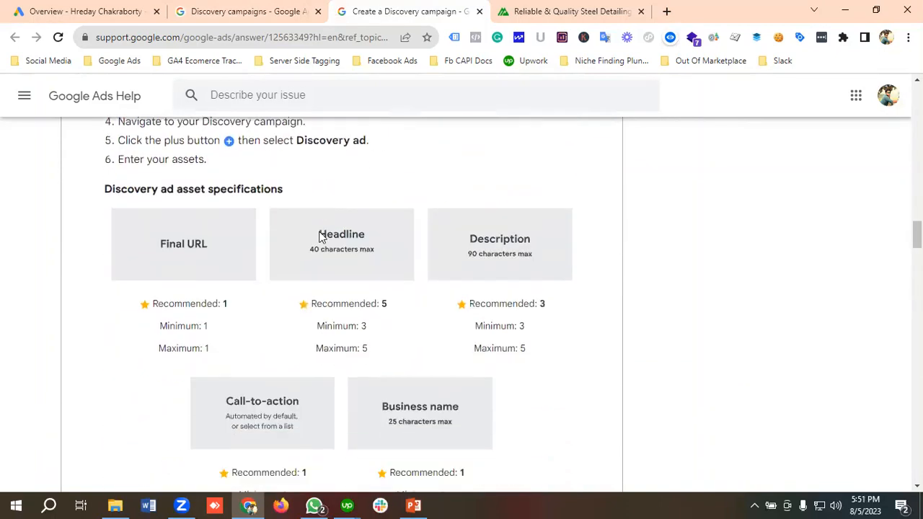
{"action": "scroll", "coordinate": [323, 238], "scroll_direction": "down", "scroll_amount": 12}
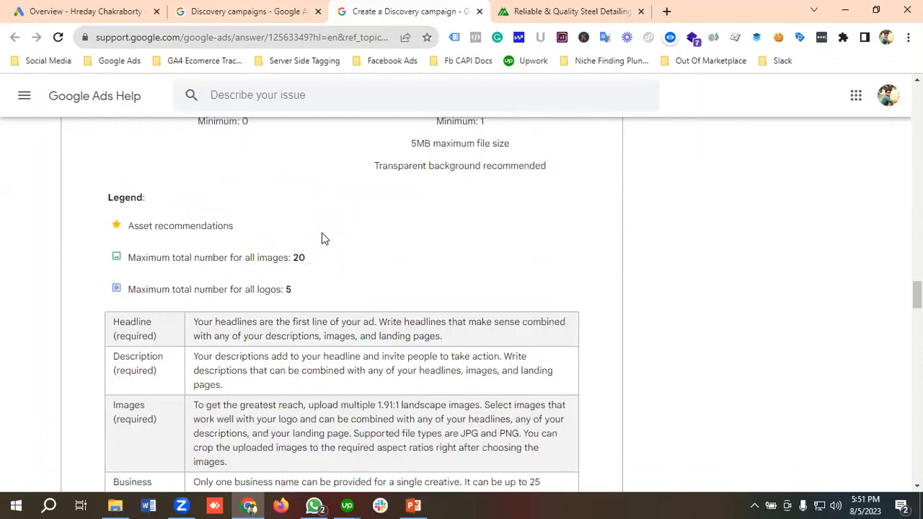
{"action": "scroll", "coordinate": [322, 238], "scroll_direction": "down", "scroll_amount": 20}
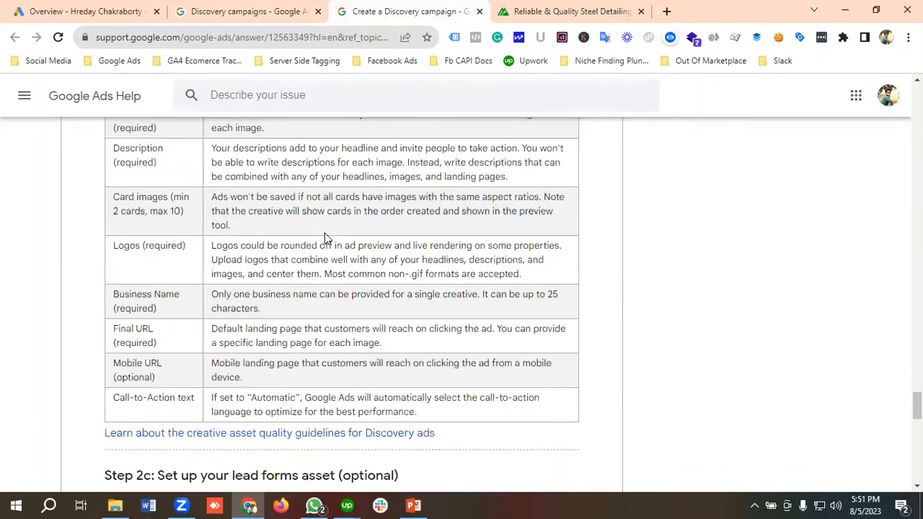
{"action": "scroll", "coordinate": [326, 238], "scroll_direction": "down", "scroll_amount": 11}
{"action": "scroll", "coordinate": [325, 238], "scroll_direction": "up", "scroll_amount": 9}
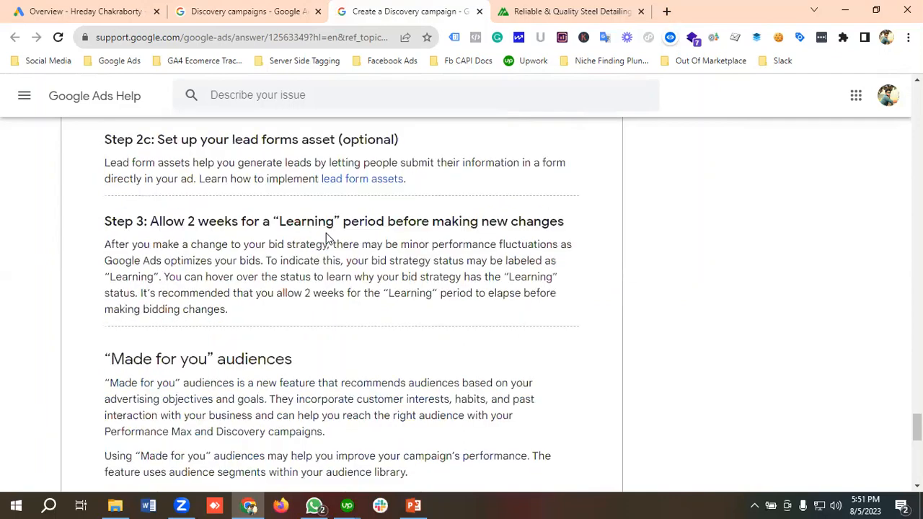
{"action": "scroll", "coordinate": [326, 238], "scroll_direction": "up", "scroll_amount": 20}
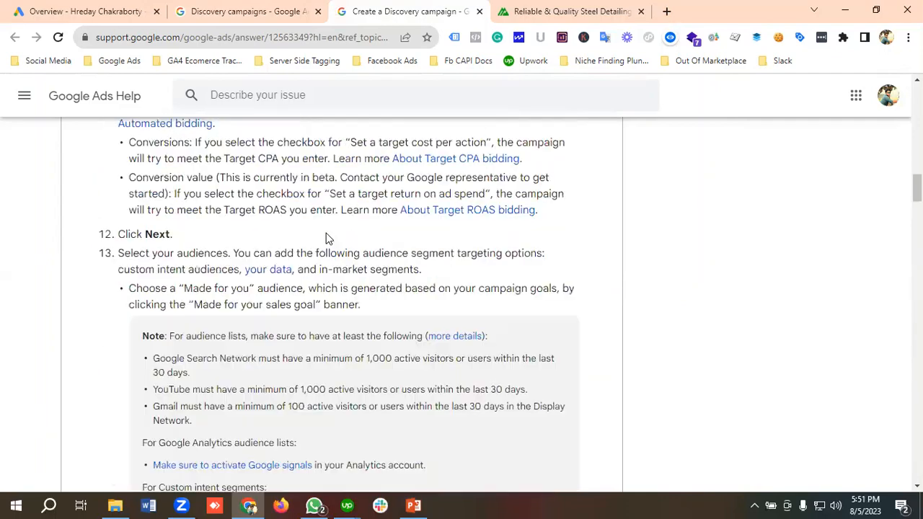
{"action": "scroll", "coordinate": [326, 238], "scroll_direction": "up", "scroll_amount": 18}
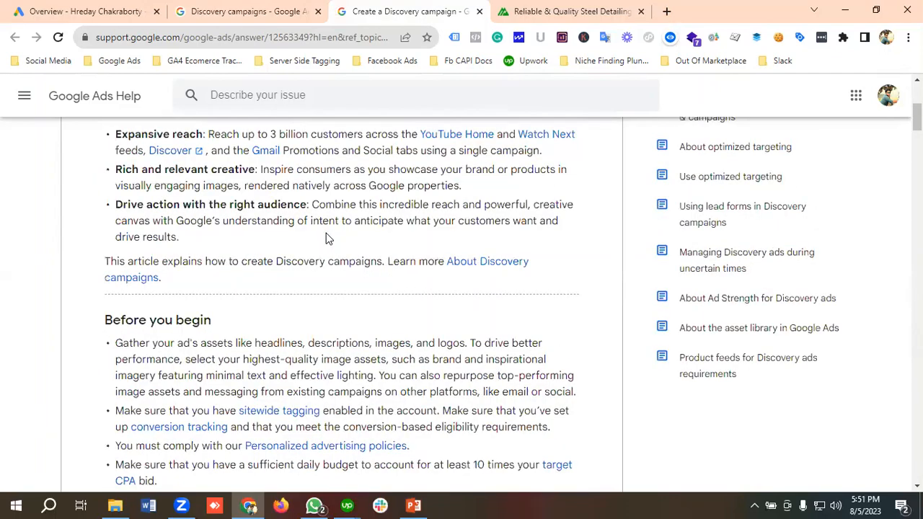
{"action": "scroll", "coordinate": [326, 238], "scroll_direction": "up", "scroll_amount": 4}
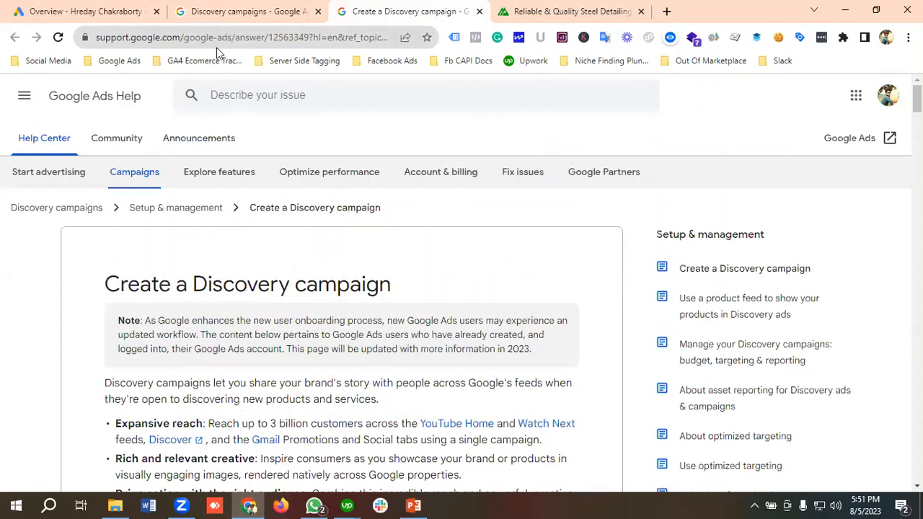
Step: Switch to the Google Ads account and look over the All campaigns overview
{"action": "left_click", "coordinate": [100, 12]}
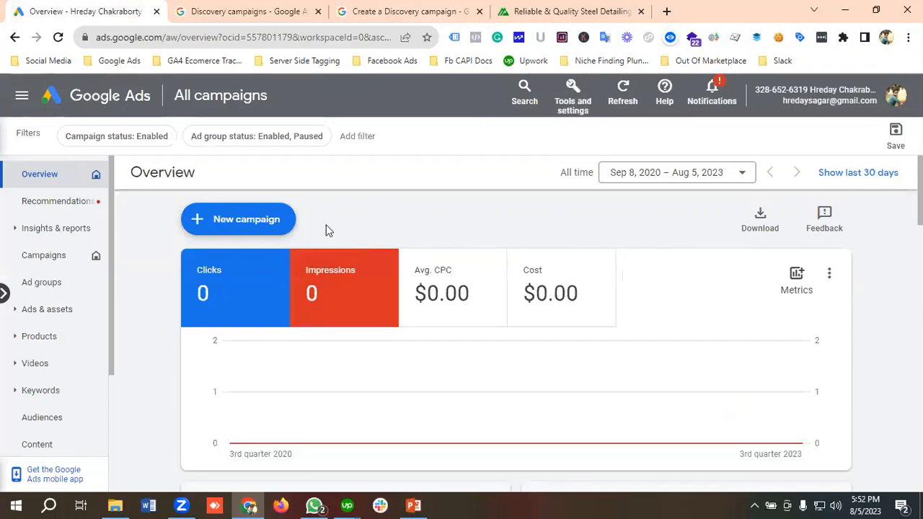
{"action": "scroll", "coordinate": [439, 205], "scroll_direction": "down", "scroll_amount": 1}
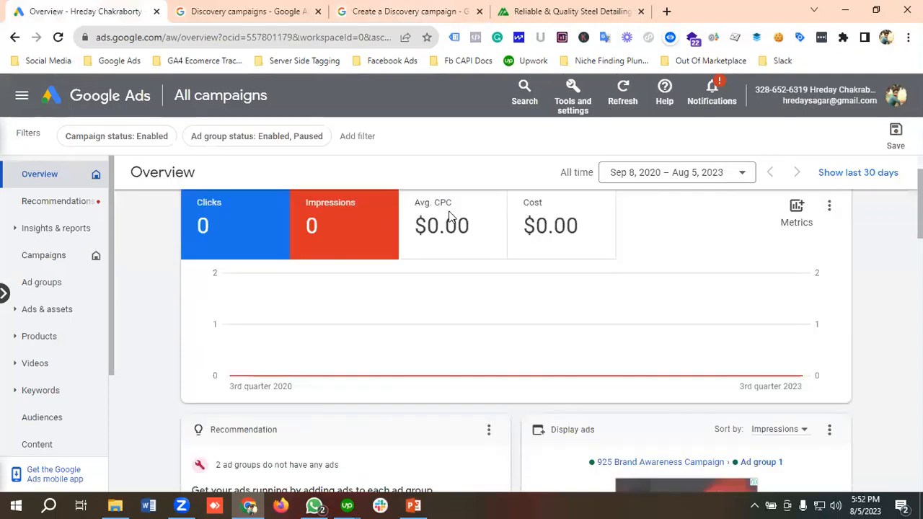
{"action": "scroll", "coordinate": [449, 216], "scroll_direction": "up", "scroll_amount": 1}
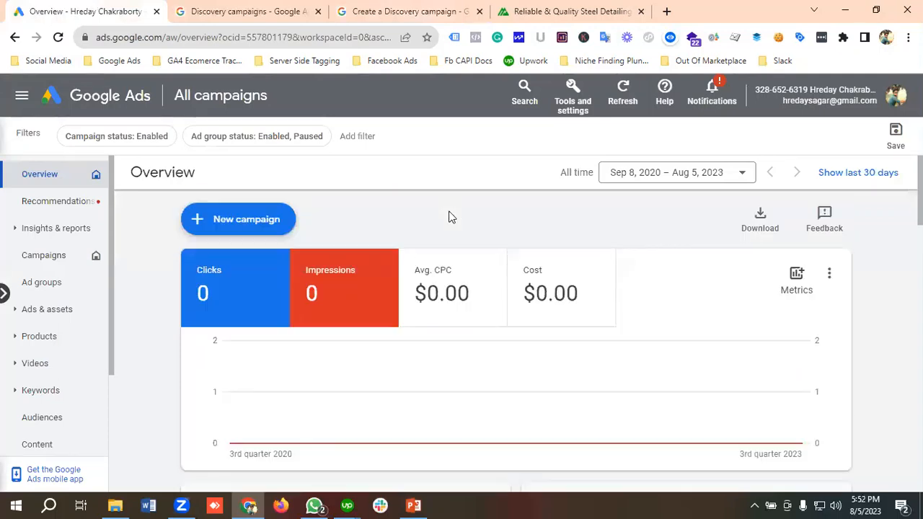
Step: Switch to the Maestro Steel Detailing website and look through its homepage content
{"action": "left_click", "coordinate": [582, 10]}
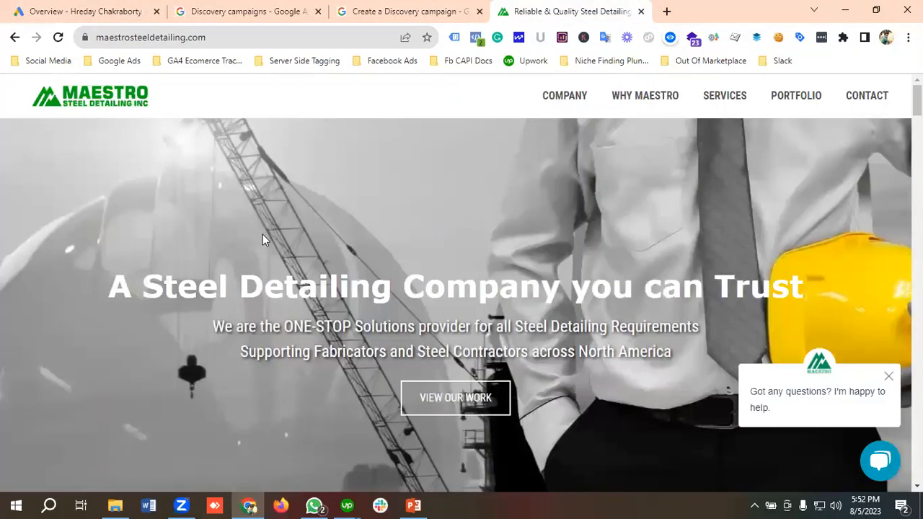
{"action": "scroll", "coordinate": [262, 234], "scroll_direction": "down", "scroll_amount": 10}
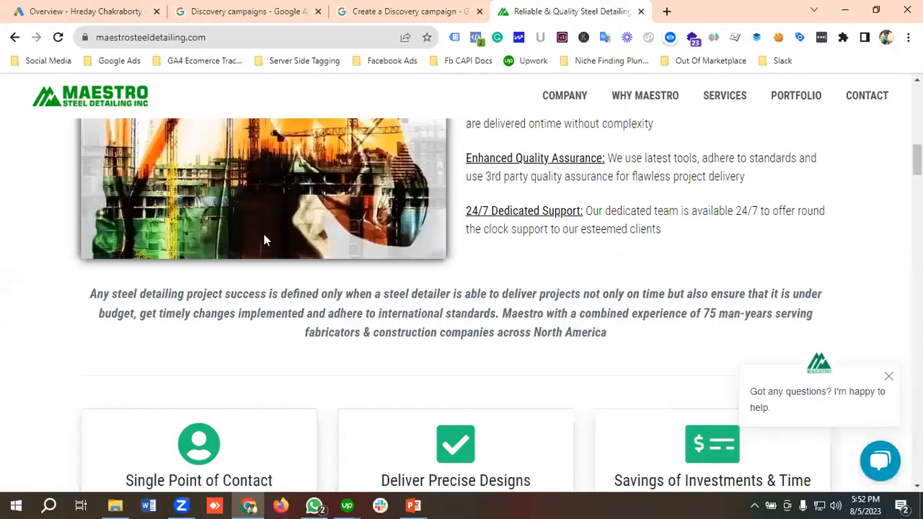
{"action": "scroll", "coordinate": [264, 240], "scroll_direction": "down", "scroll_amount": 10}
{"action": "scroll", "coordinate": [264, 240], "scroll_direction": "up", "scroll_amount": 5}
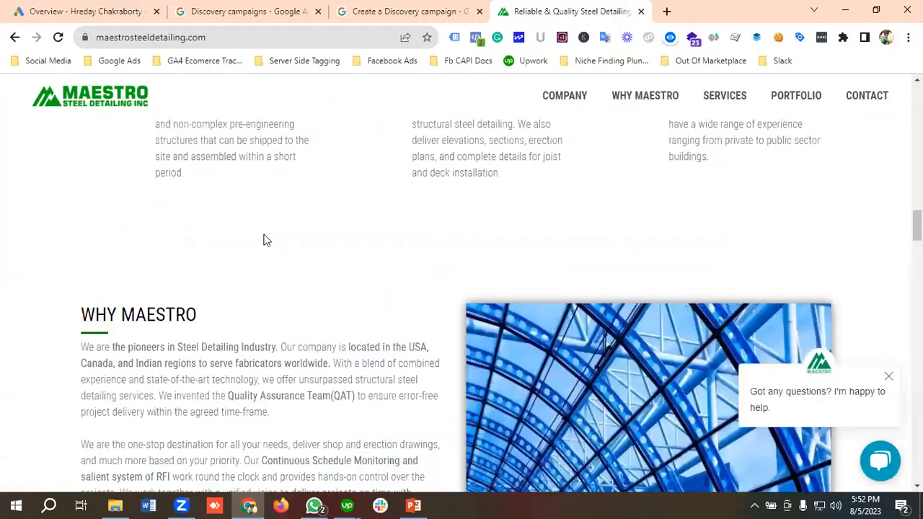
{"action": "scroll", "coordinate": [264, 240], "scroll_direction": "up", "scroll_amount": 15}
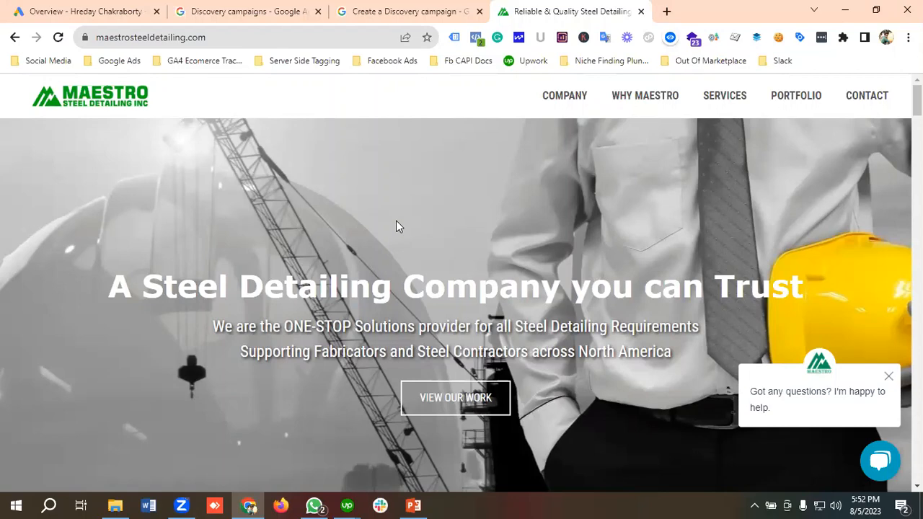
Step: Switch back to the Google Ads account and review its conversion summary, from the Purchase goal down to the Contact goal
{"action": "left_click", "coordinate": [76, 16]}
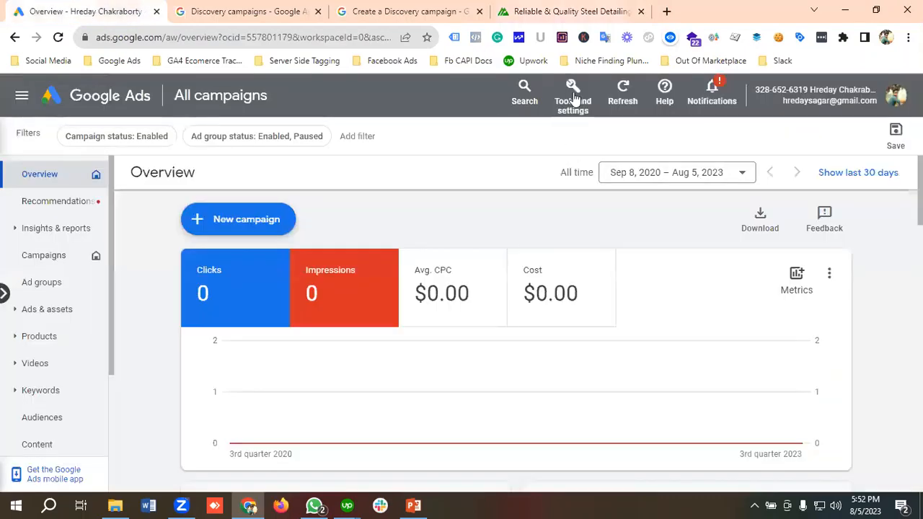
{"action": "left_click", "coordinate": [574, 96]}
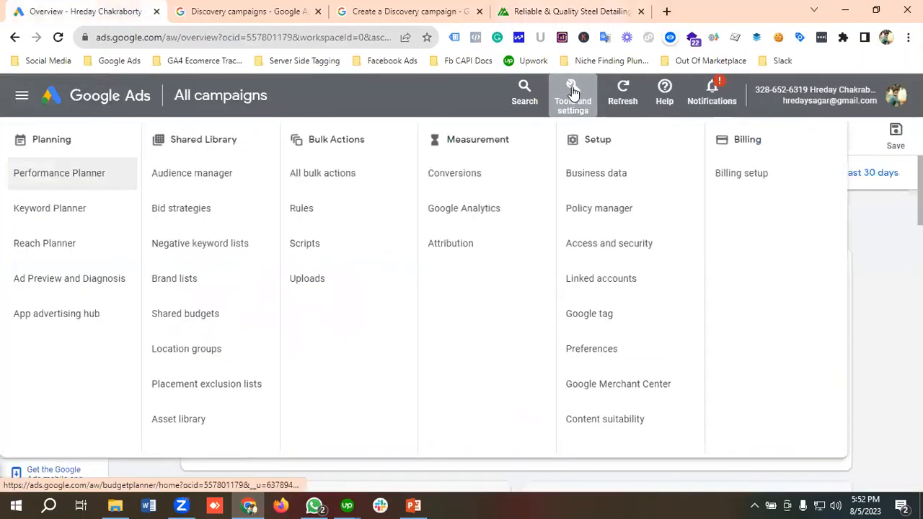
{"action": "left_click", "coordinate": [461, 174]}
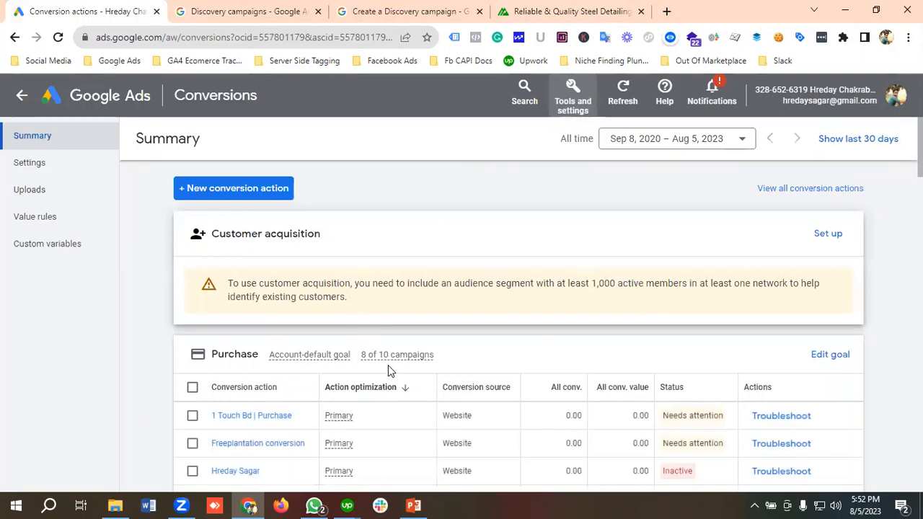
{"action": "scroll", "coordinate": [388, 370], "scroll_direction": "down", "scroll_amount": 4}
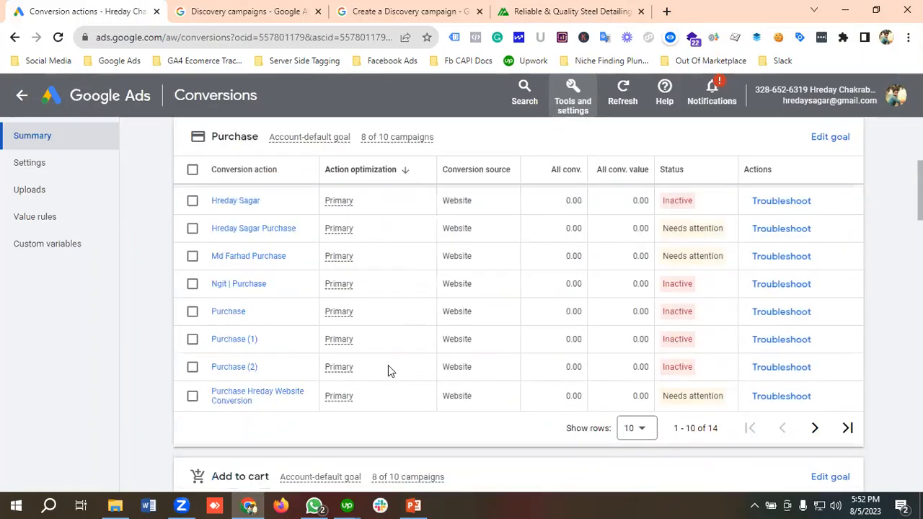
{"action": "scroll", "coordinate": [388, 371], "scroll_direction": "down", "scroll_amount": 6}
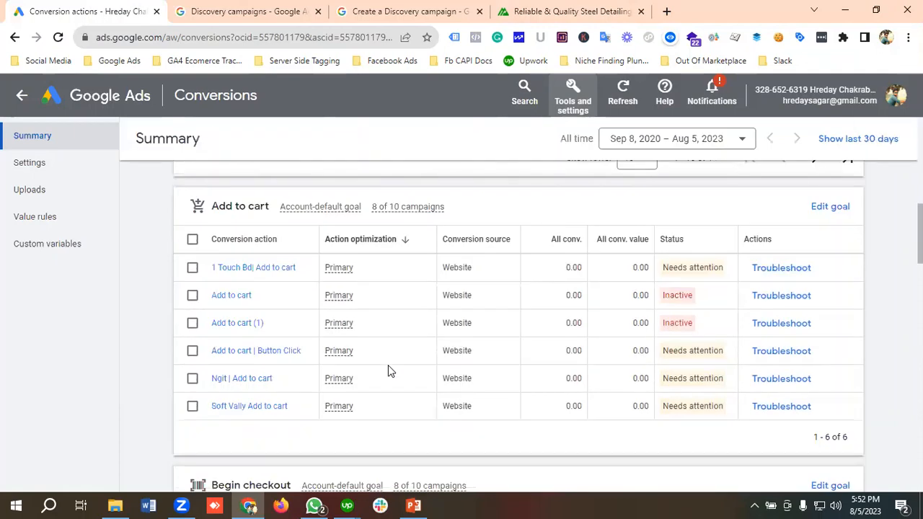
{"action": "scroll", "coordinate": [388, 369], "scroll_direction": "down", "scroll_amount": 3}
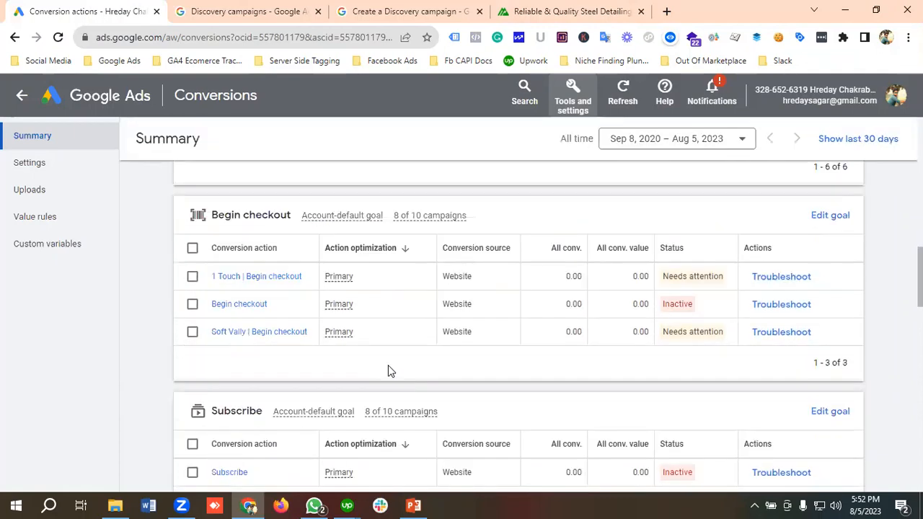
{"action": "scroll", "coordinate": [388, 371], "scroll_direction": "down", "scroll_amount": 1}
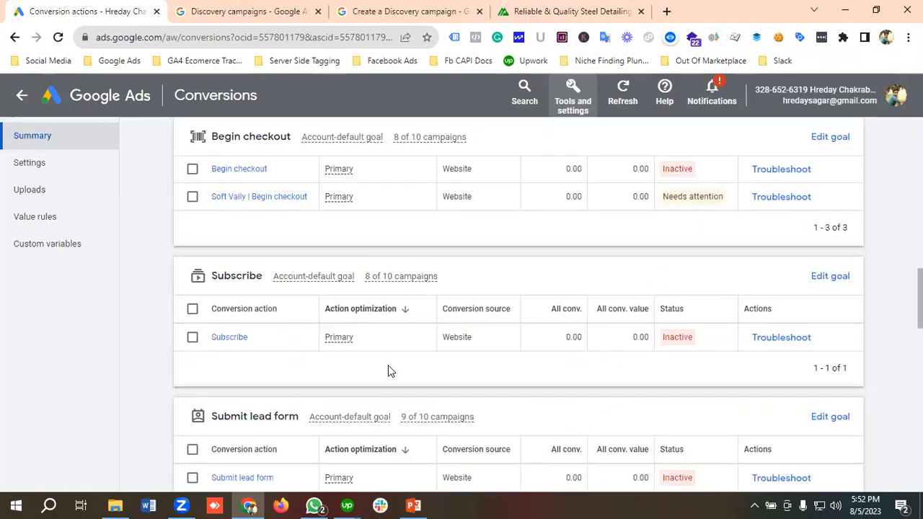
{"action": "scroll", "coordinate": [268, 418], "scroll_direction": "down", "scroll_amount": 2}
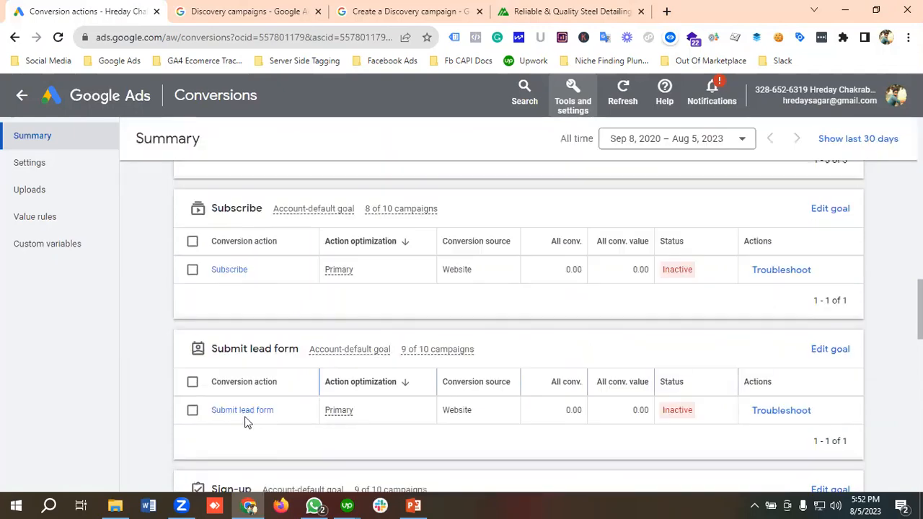
{"action": "scroll", "coordinate": [278, 418], "scroll_direction": "down", "scroll_amount": 2}
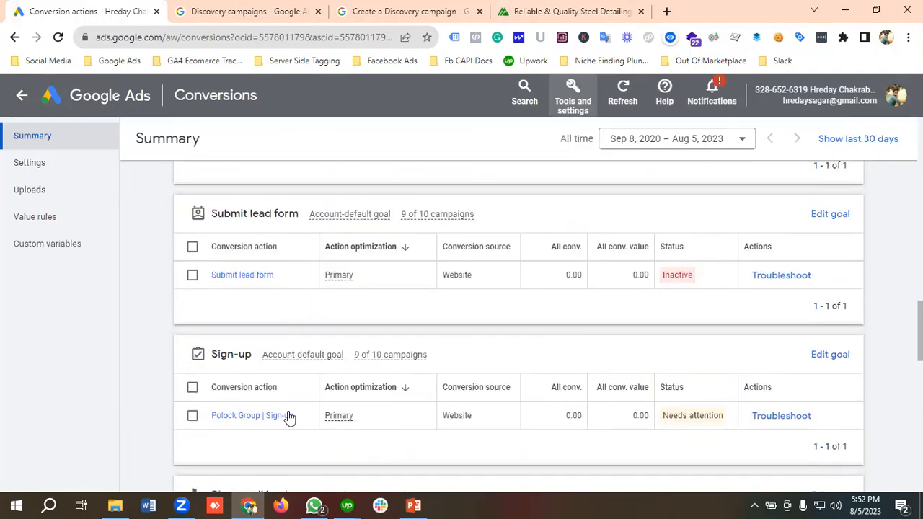
{"action": "scroll", "coordinate": [288, 419], "scroll_direction": "down", "scroll_amount": 1}
{"action": "scroll", "coordinate": [290, 412], "scroll_direction": "down", "scroll_amount": 1}
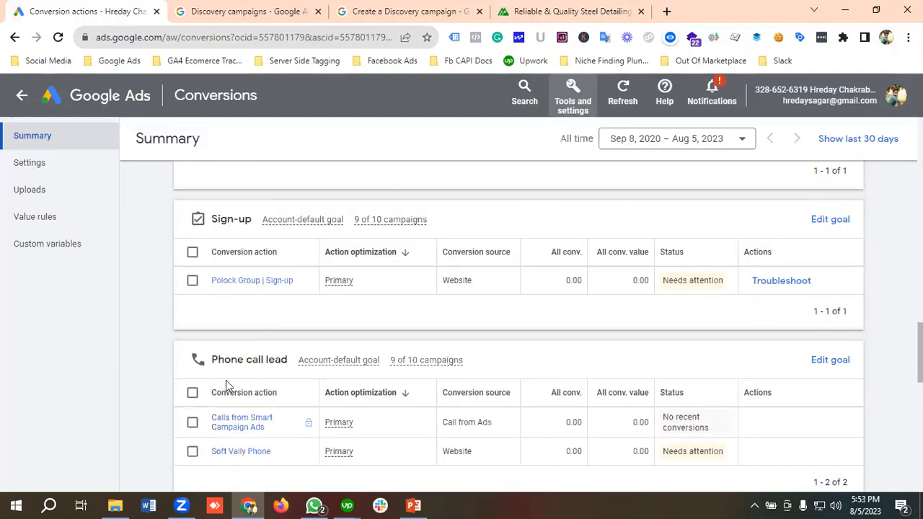
{"action": "scroll", "coordinate": [269, 378], "scroll_direction": "down", "scroll_amount": 2}
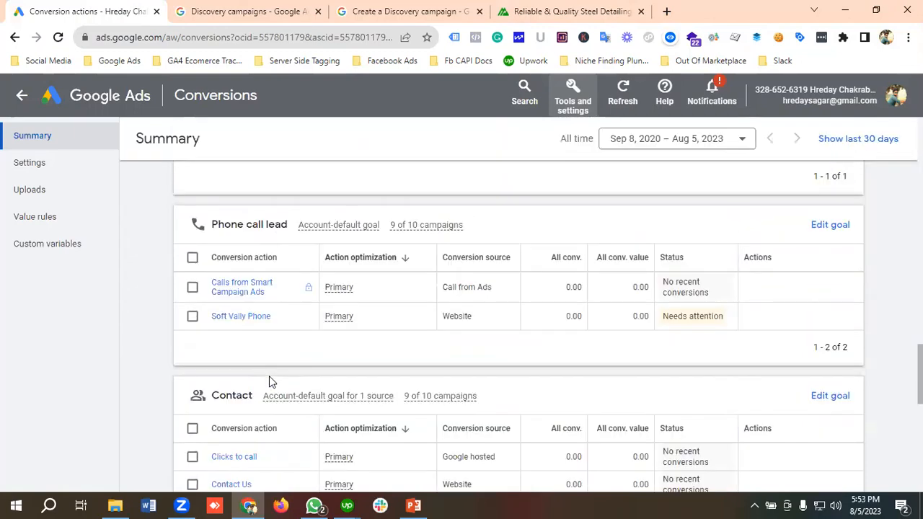
{"action": "scroll", "coordinate": [269, 376], "scroll_direction": "up", "scroll_amount": 1}
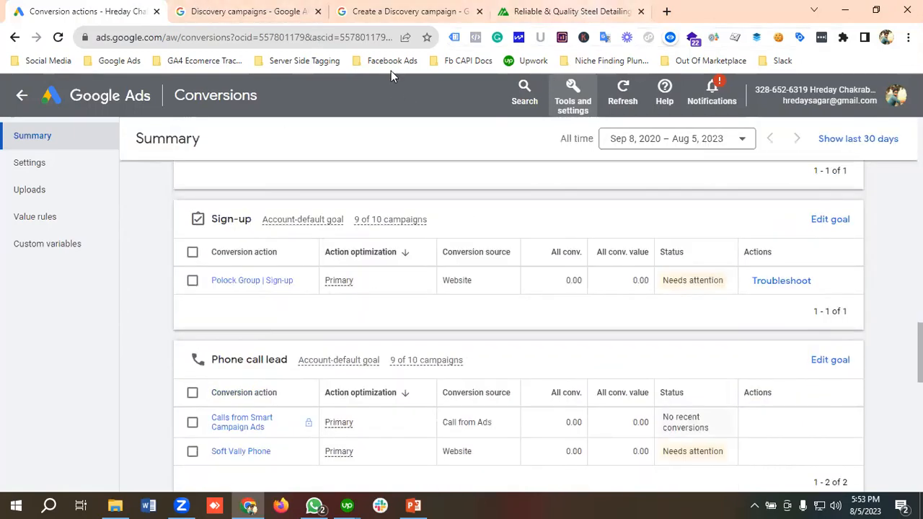
Step: Return to the account overview and start a new campaign without a goal's guidance
{"action": "left_click", "coordinate": [93, 94]}
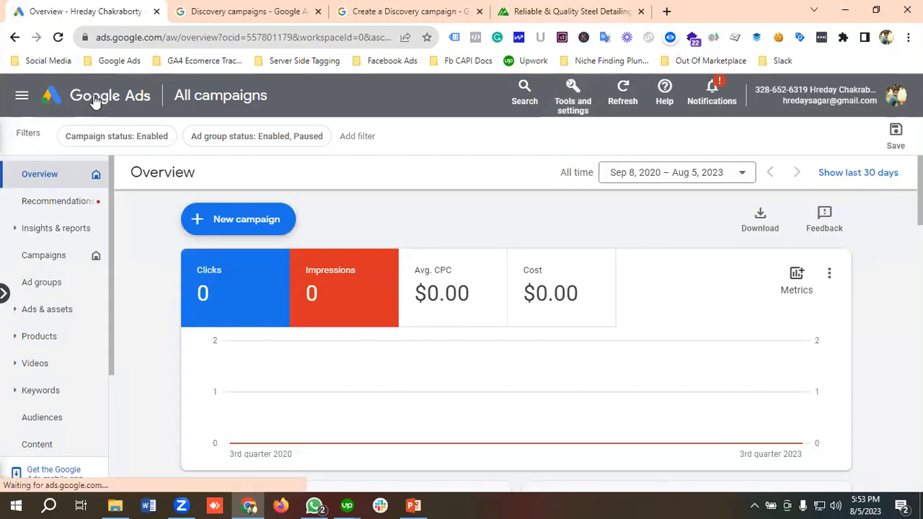
{"action": "left_click", "coordinate": [232, 228]}
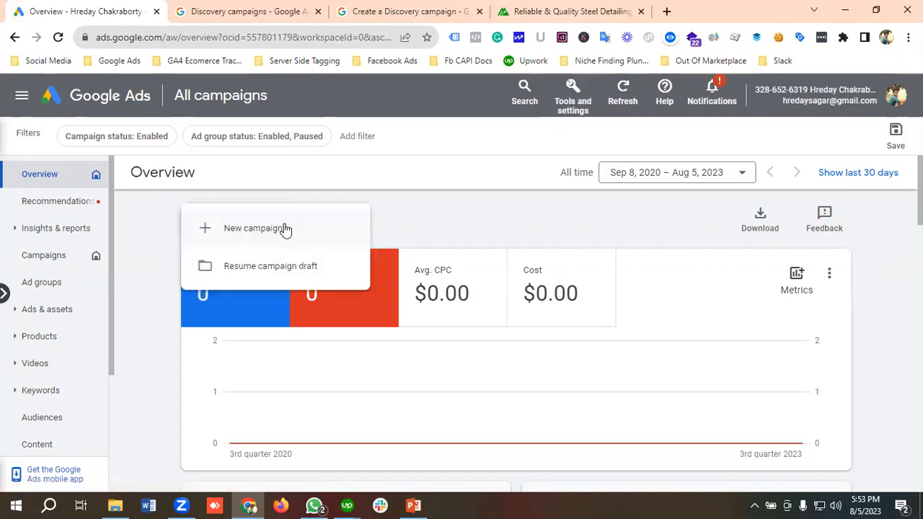
{"action": "left_click", "coordinate": [285, 229]}
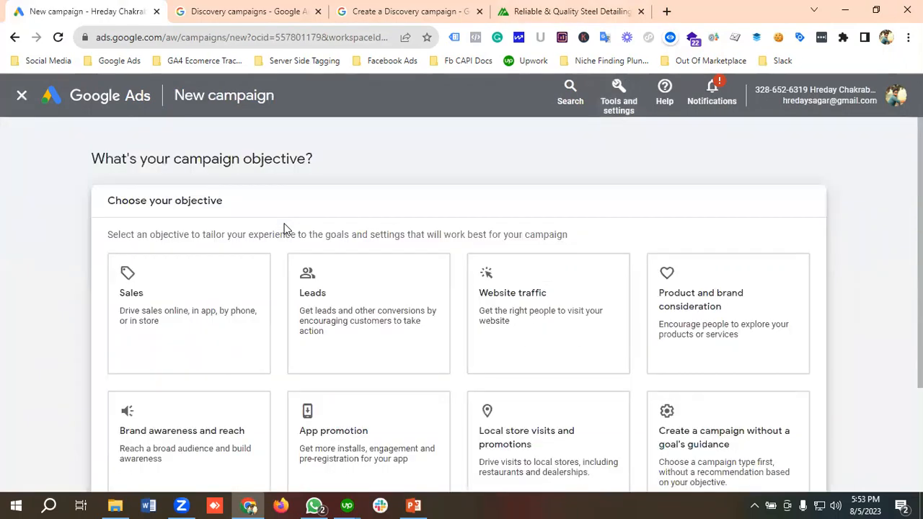
{"action": "scroll", "coordinate": [285, 229], "scroll_direction": "down", "scroll_amount": 1}
{"action": "left_click", "coordinate": [294, 231]}
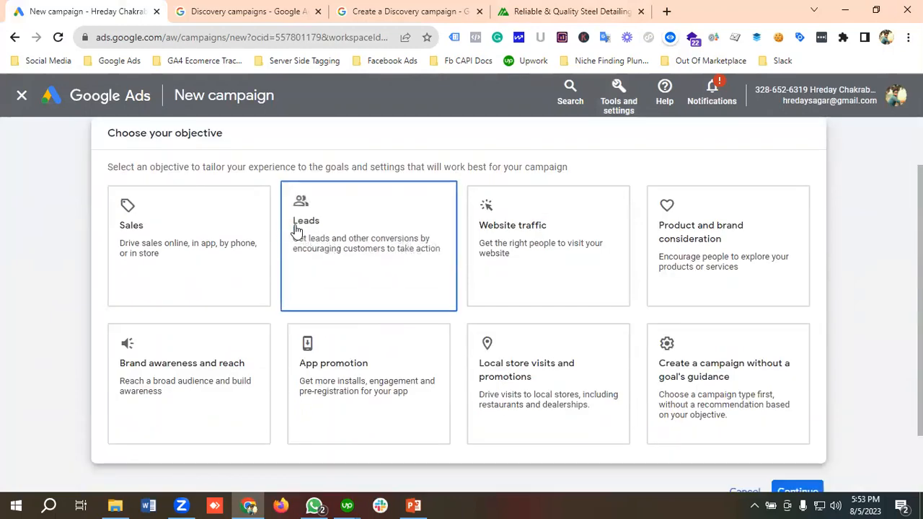
{"action": "scroll", "coordinate": [569, 303], "scroll_direction": "down", "scroll_amount": 1}
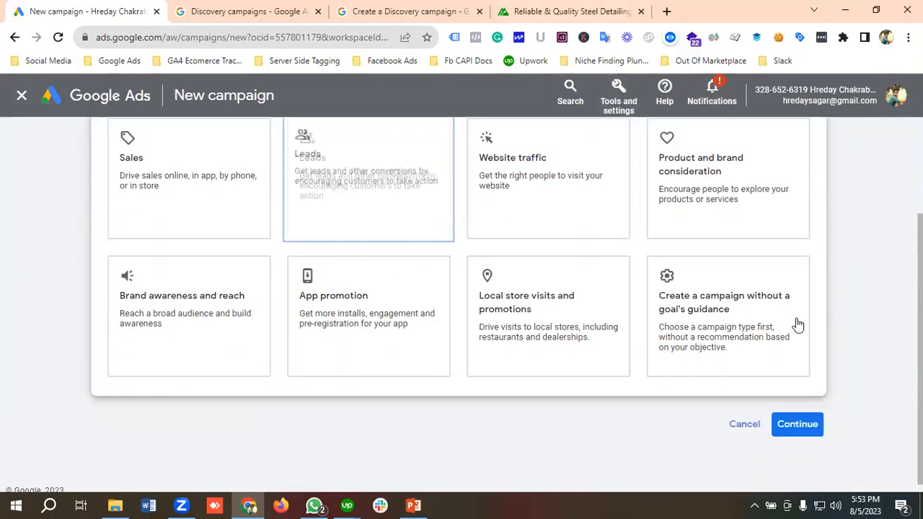
{"action": "left_click", "coordinate": [691, 317]}
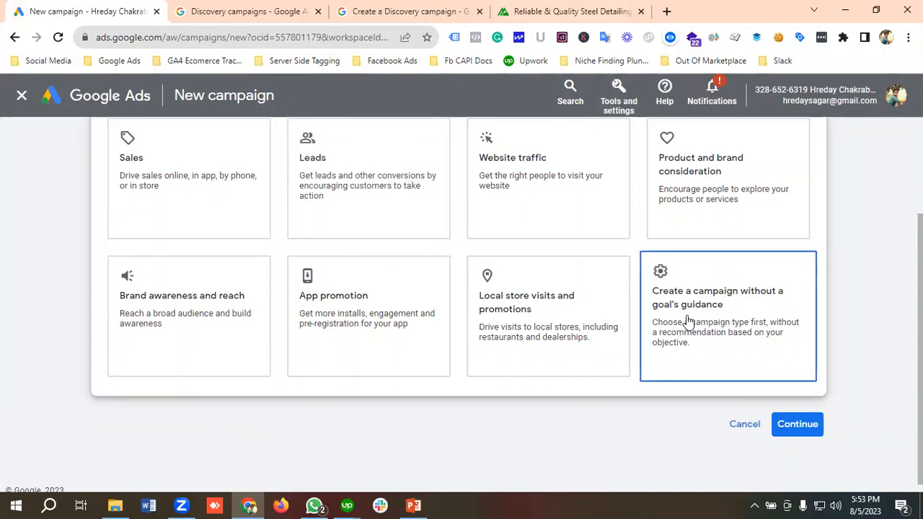
Step: Look over the available campaign types, choose Discovery and proceed to the campaign's conversion goals
{"action": "scroll", "coordinate": [797, 368], "scroll_direction": "down", "scroll_amount": 5}
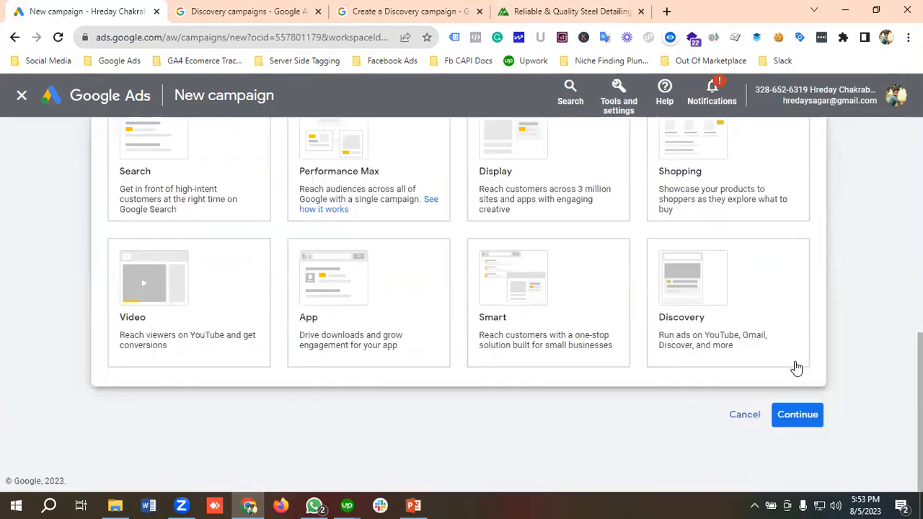
{"action": "scroll", "coordinate": [339, 268], "scroll_direction": "up", "scroll_amount": 1}
{"action": "left_click", "coordinate": [236, 259]}
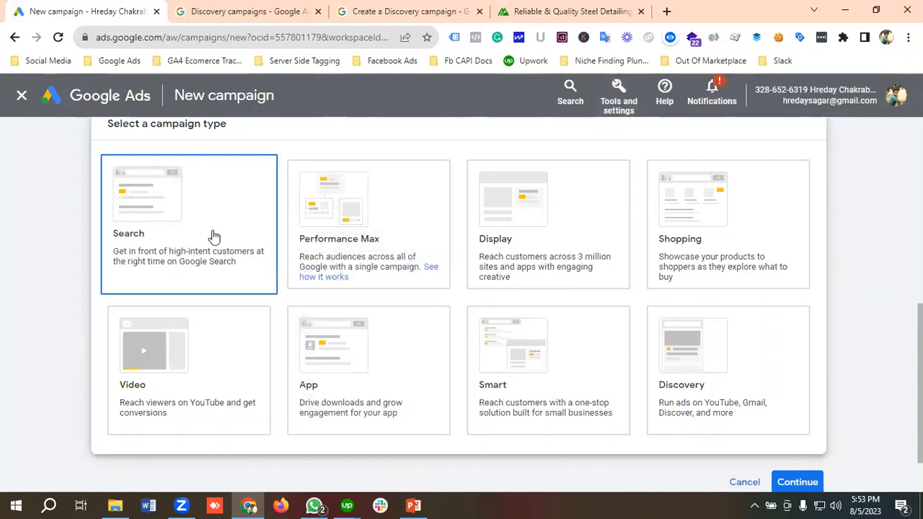
{"action": "left_click", "coordinate": [350, 238]}
{"action": "left_click", "coordinate": [519, 239]}
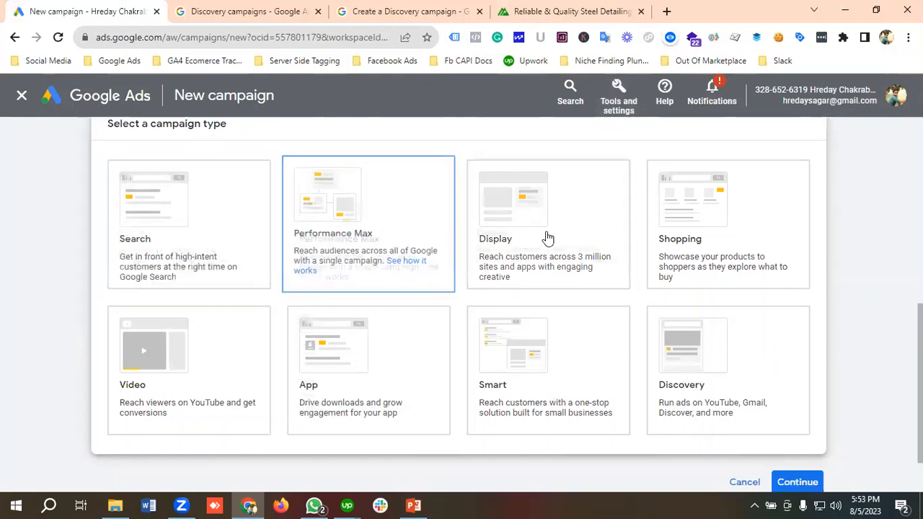
{"action": "left_click", "coordinate": [793, 242]}
{"action": "left_click", "coordinate": [181, 392]}
{"action": "left_click", "coordinate": [273, 387]}
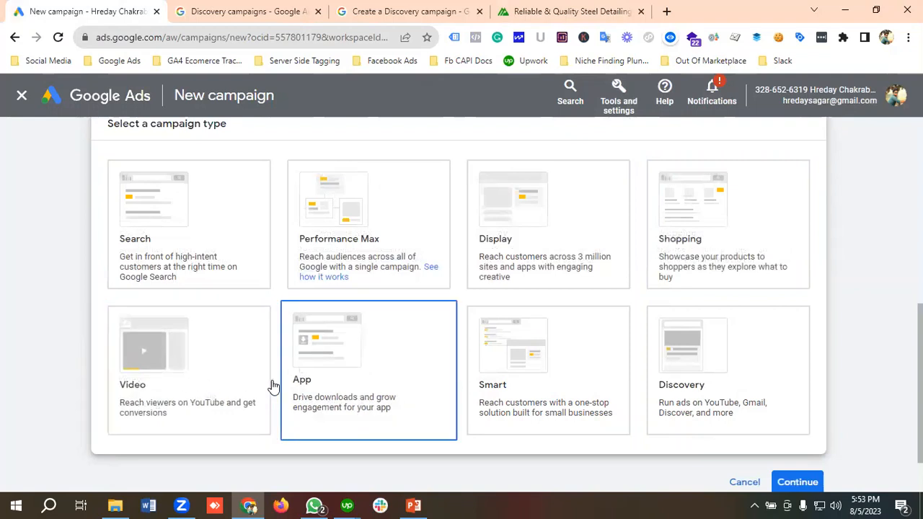
{"action": "left_click", "coordinate": [548, 354]}
{"action": "left_click", "coordinate": [702, 327]}
{"action": "scroll", "coordinate": [683, 305], "scroll_direction": "down", "scroll_amount": 1}
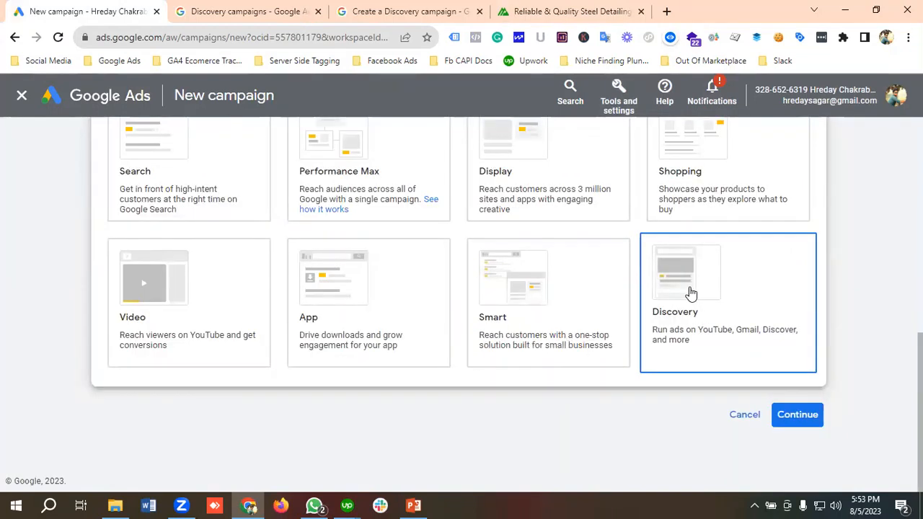
{"action": "left_click", "coordinate": [798, 417]}
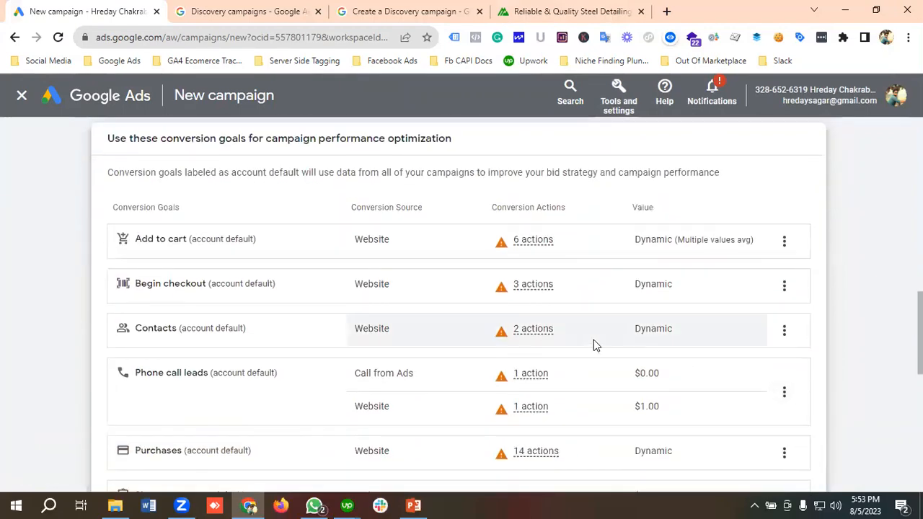
Step: Remove the Add to cart and Begin checkout conversion goals from the campaign
{"action": "mouse_move", "coordinate": [593, 339]}
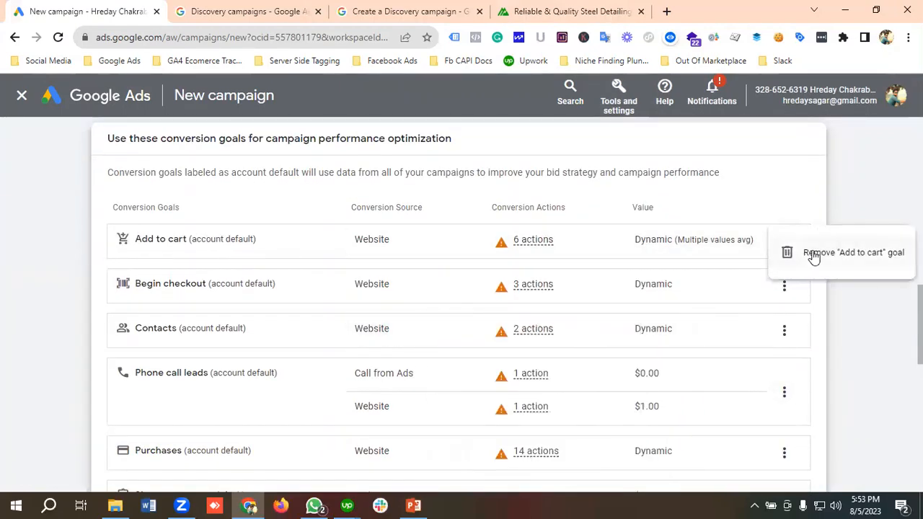
{"action": "left_click", "coordinate": [813, 254]}
{"action": "left_click", "coordinate": [604, 326]}
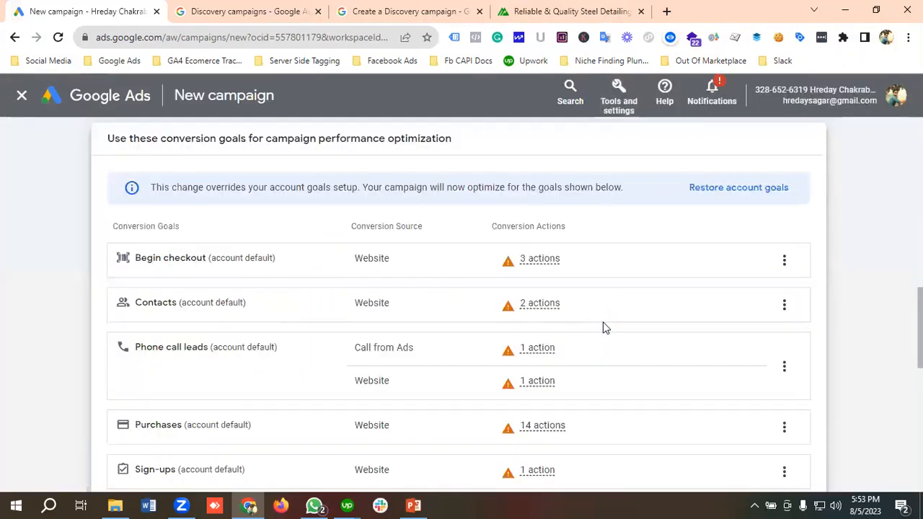
{"action": "left_click", "coordinate": [785, 259]}
{"action": "left_click", "coordinate": [764, 278]}
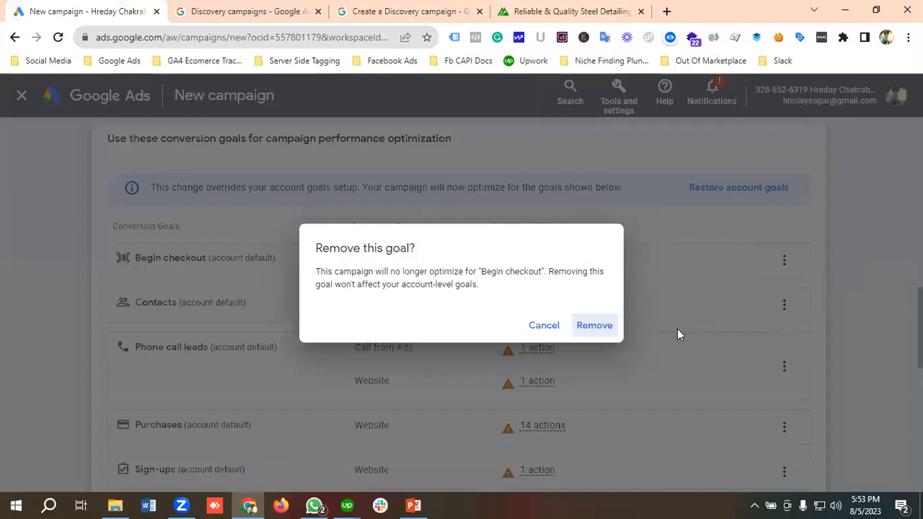
{"action": "left_click", "coordinate": [595, 326]}
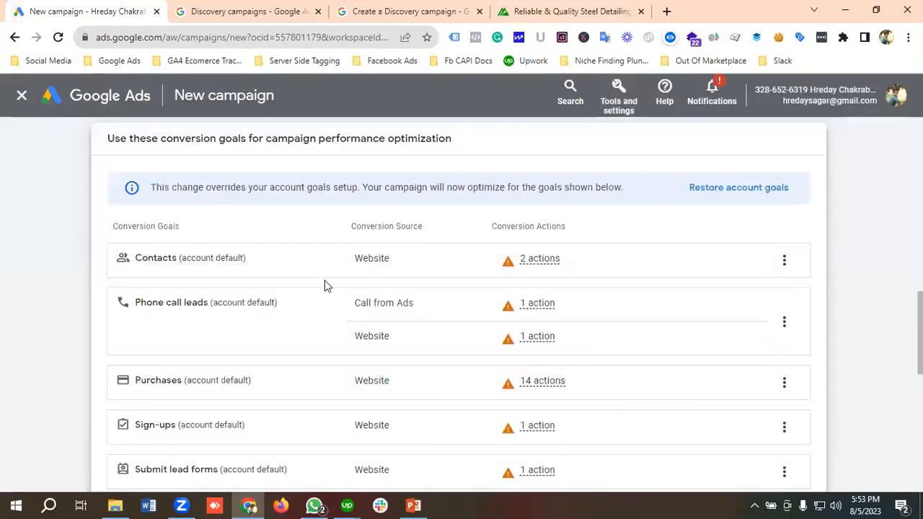
Step: Remove the Purchases and Subscribe conversion goals from the campaign
{"action": "scroll", "coordinate": [363, 270], "scroll_direction": "down", "scroll_amount": 2}
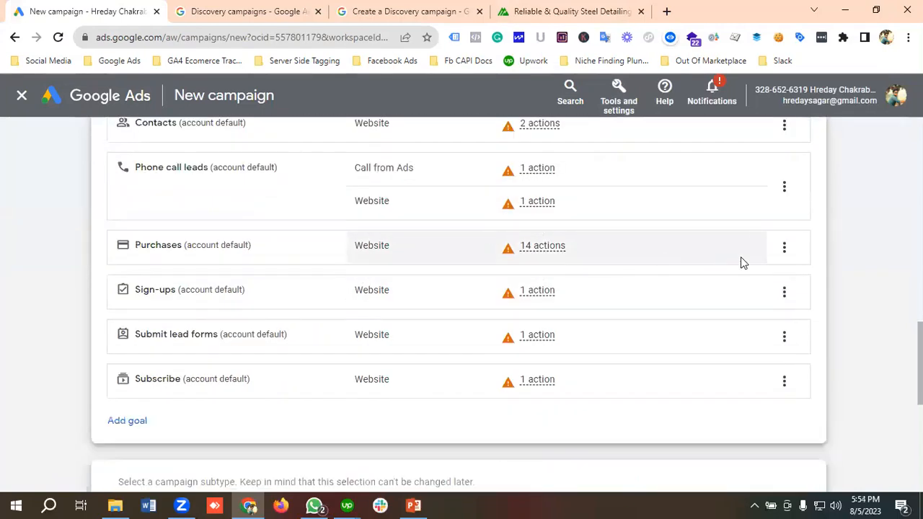
{"action": "left_click", "coordinate": [785, 247]}
{"action": "left_click", "coordinate": [816, 261]}
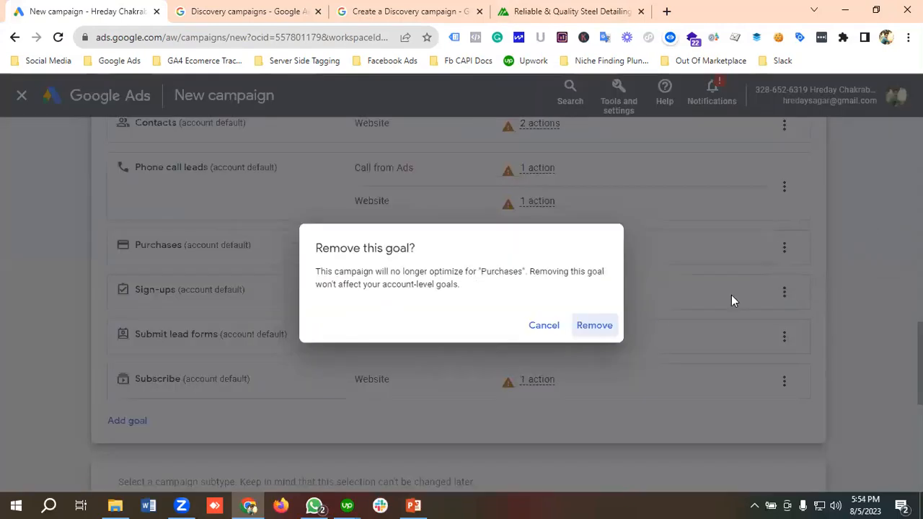
{"action": "left_click", "coordinate": [598, 325]}
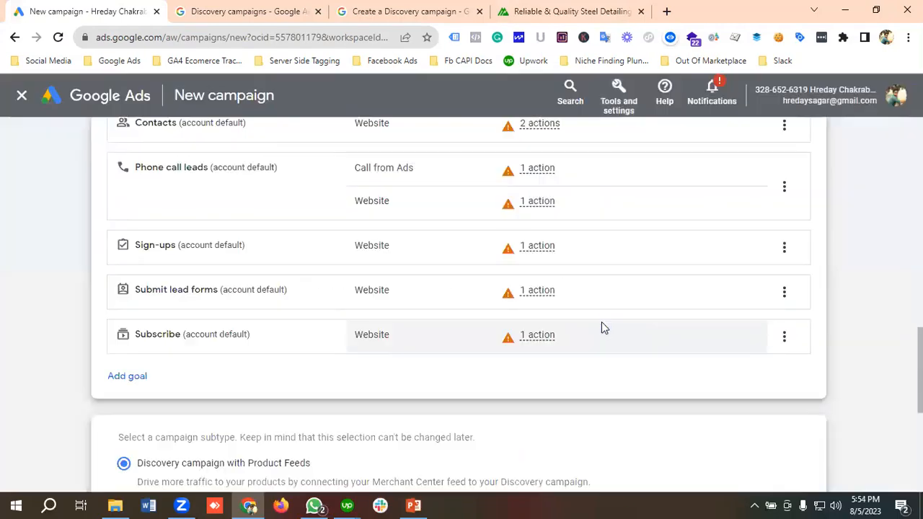
{"action": "left_click", "coordinate": [784, 338]}
{"action": "left_click", "coordinate": [806, 351]}
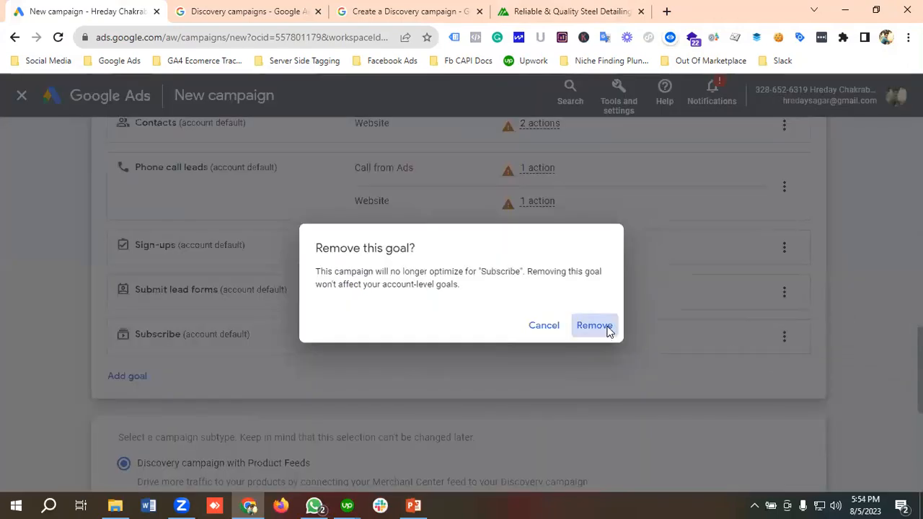
{"action": "left_click", "coordinate": [610, 328]}
Step: Set the campaign subtype to Standard Discovery campaign instead of the one with Product Feeds
{"action": "scroll", "coordinate": [632, 322], "scroll_direction": "down", "scroll_amount": 2}
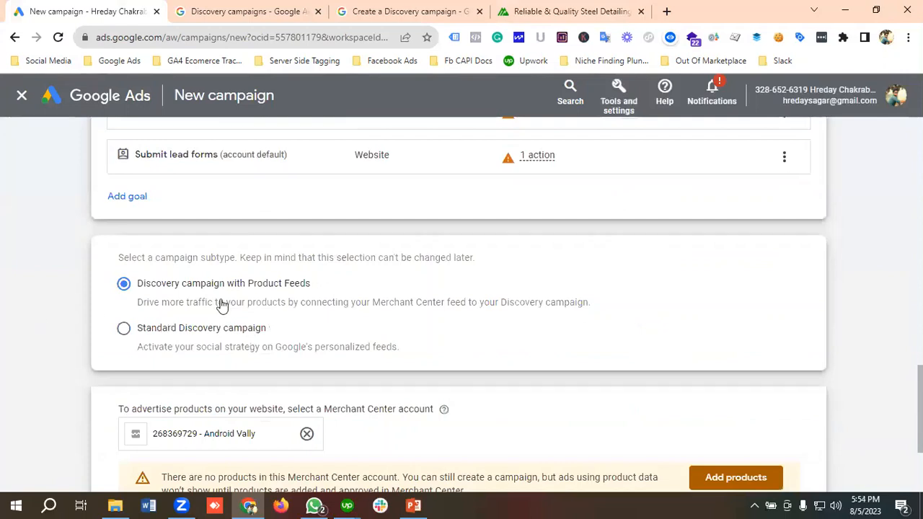
{"action": "scroll", "coordinate": [220, 306], "scroll_direction": "down", "scroll_amount": 1}
{"action": "left_click", "coordinate": [161, 263]}
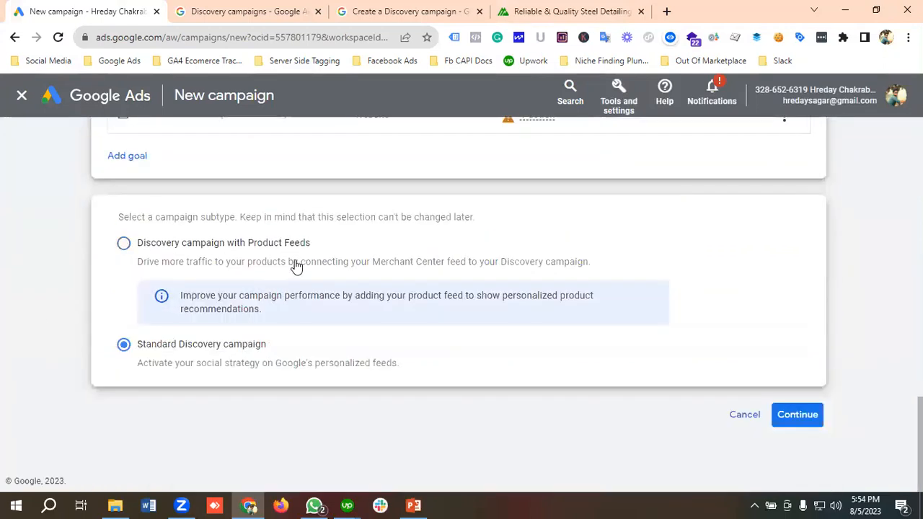
{"action": "left_click", "coordinate": [824, 430]}
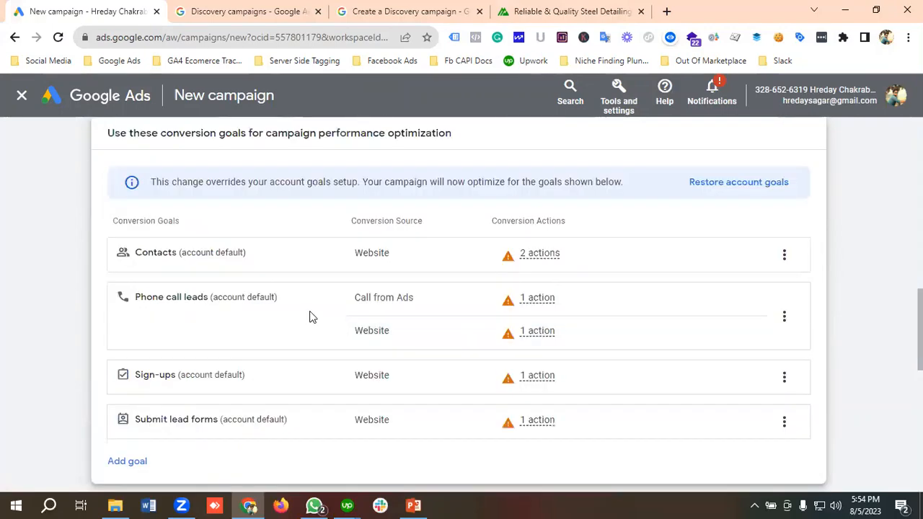
{"action": "scroll", "coordinate": [315, 315], "scroll_direction": "down", "scroll_amount": 3}
{"action": "scroll", "coordinate": [322, 317], "scroll_direction": "down", "scroll_amount": 4}
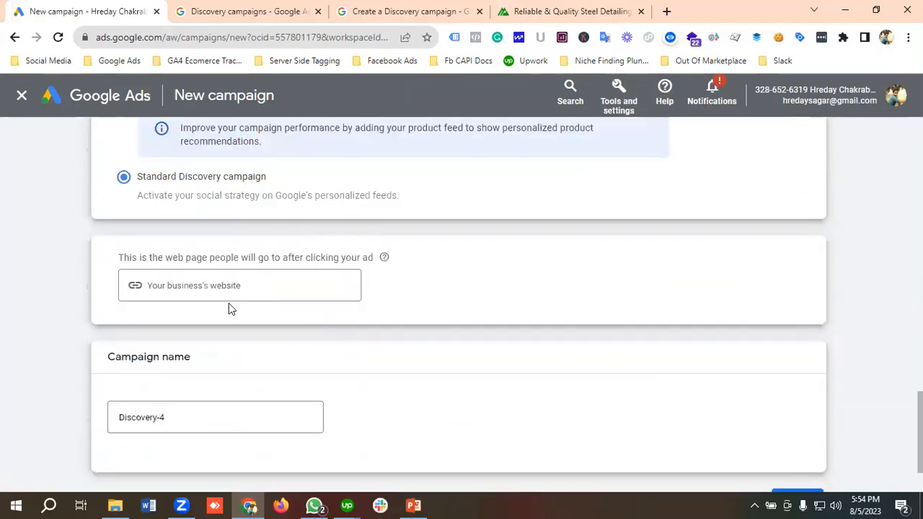
{"action": "left_click", "coordinate": [229, 286]}
{"action": "left_click", "coordinate": [547, 9]}
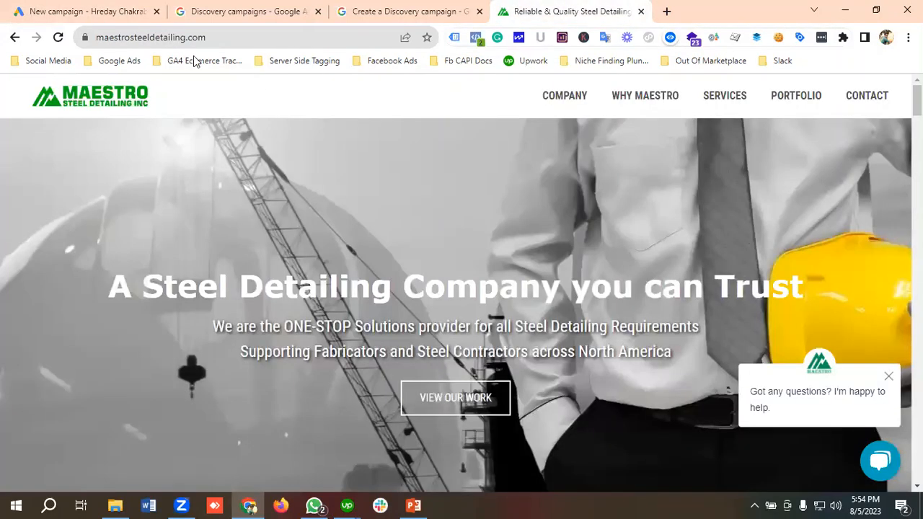
{"action": "left_click", "coordinate": [184, 40]}
{"action": "right_click", "coordinate": [182, 42]}
{"action": "left_click", "coordinate": [213, 112]}
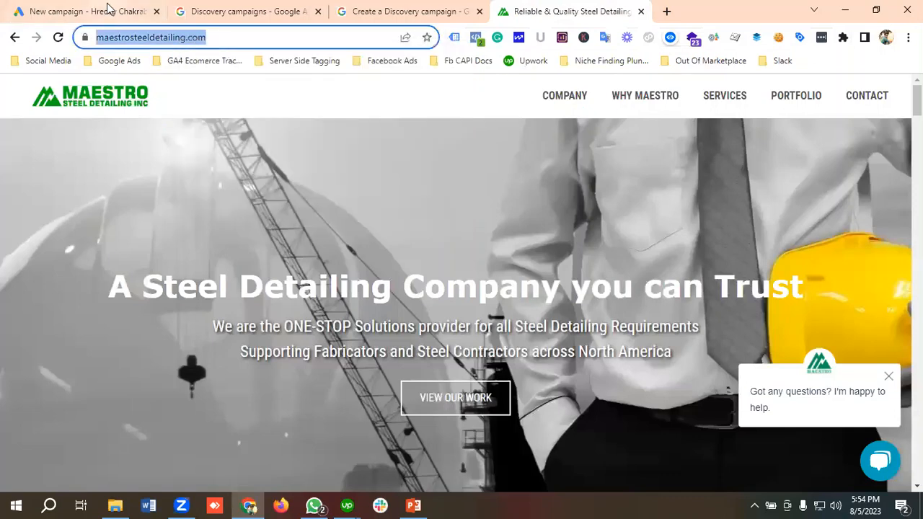
{"action": "left_click", "coordinate": [108, 9]}
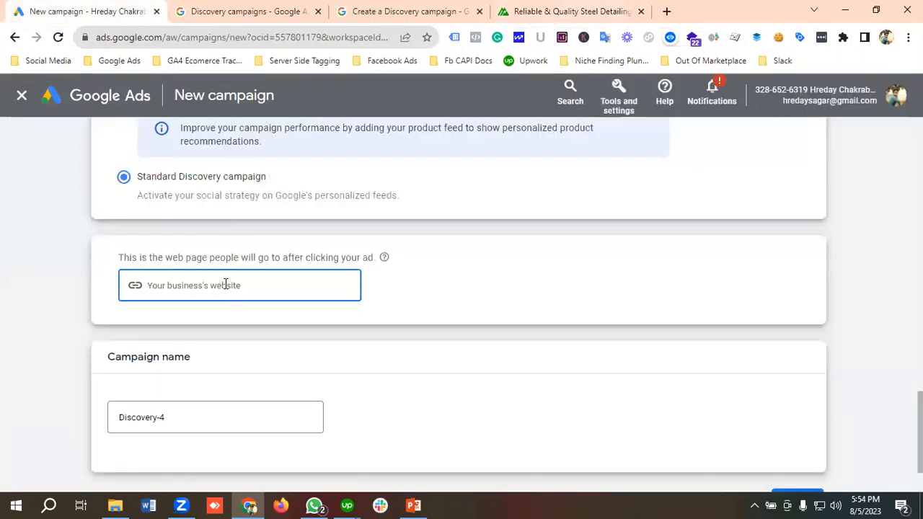
{"action": "key", "text": "ctrl+v"}
Step: Name the campaign "Maestro Discovery | Leads" and continue to the campaign settings
{"action": "scroll", "coordinate": [245, 292], "scroll_direction": "down", "scroll_amount": 1}
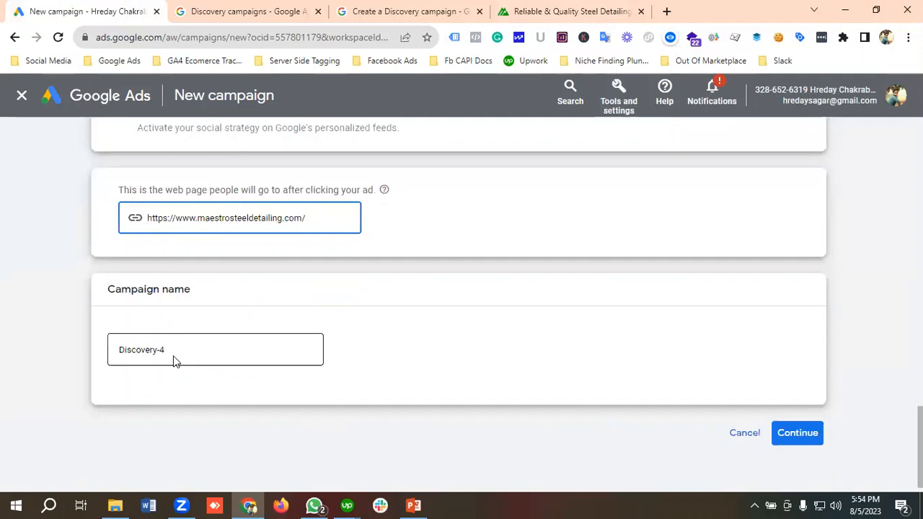
{"action": "left_click_drag", "start_coordinate": [171, 351], "coordinate": [107, 348]}
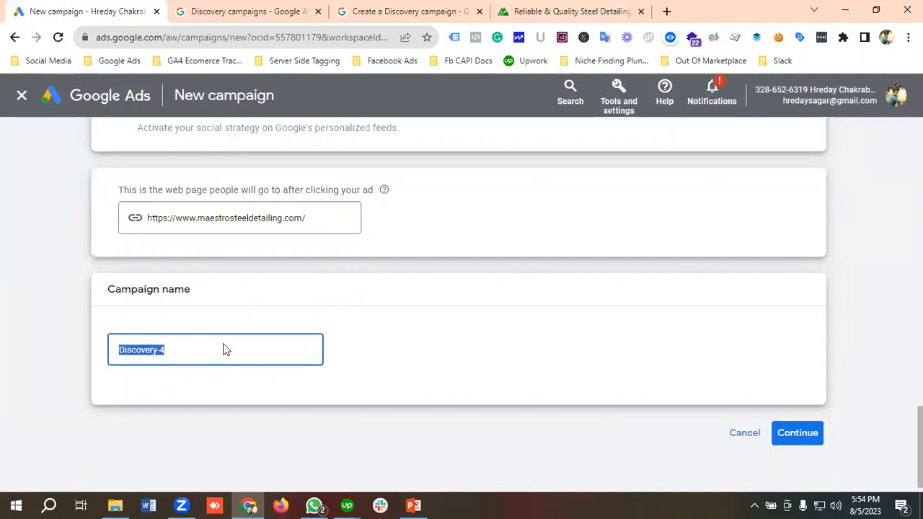
{"action": "key", "text": "BackSpace"}
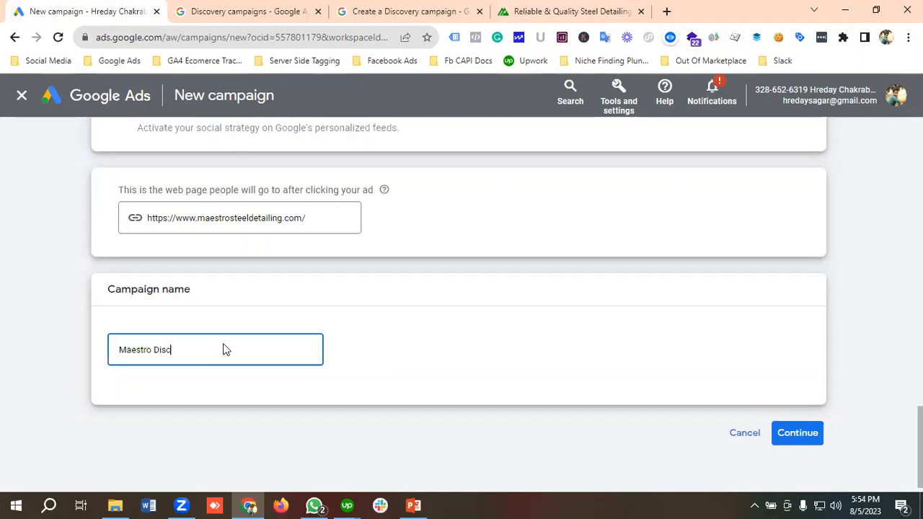
{"action": "type", "text": "ery |"}
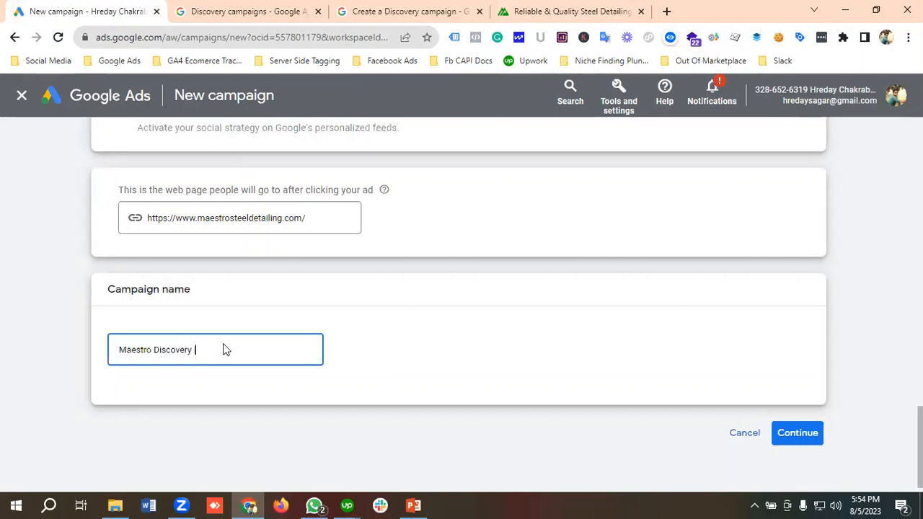
{"action": "type", "text": " Leads"}
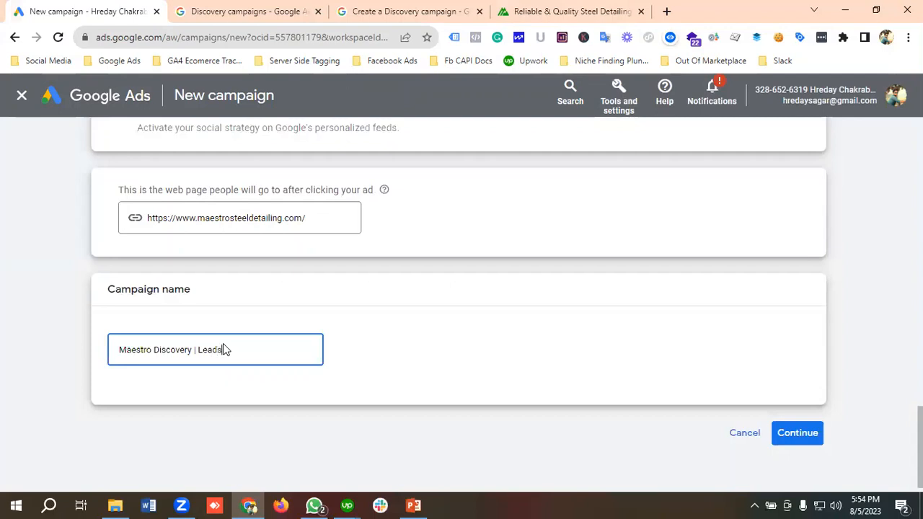
{"action": "scroll", "coordinate": [313, 336], "scroll_direction": "down", "scroll_amount": 1}
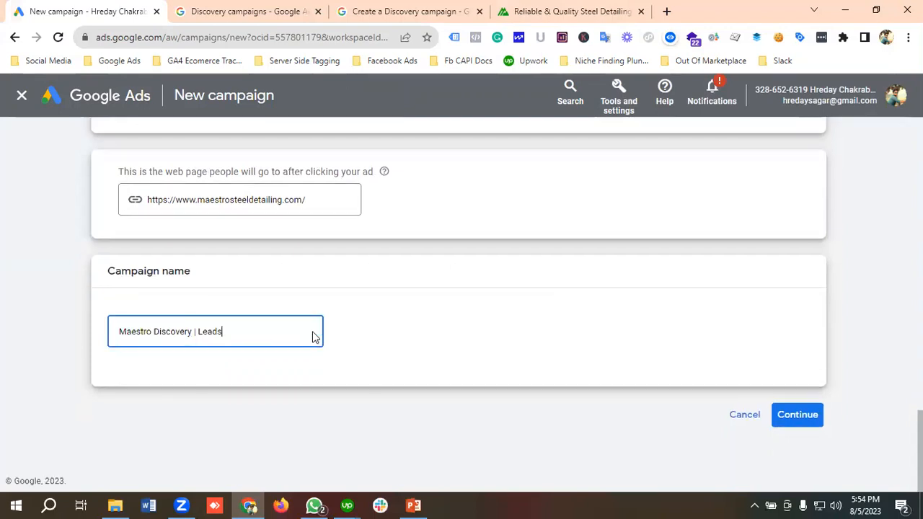
{"action": "left_click", "coordinate": [610, 371]}
{"action": "left_click", "coordinate": [797, 415]}
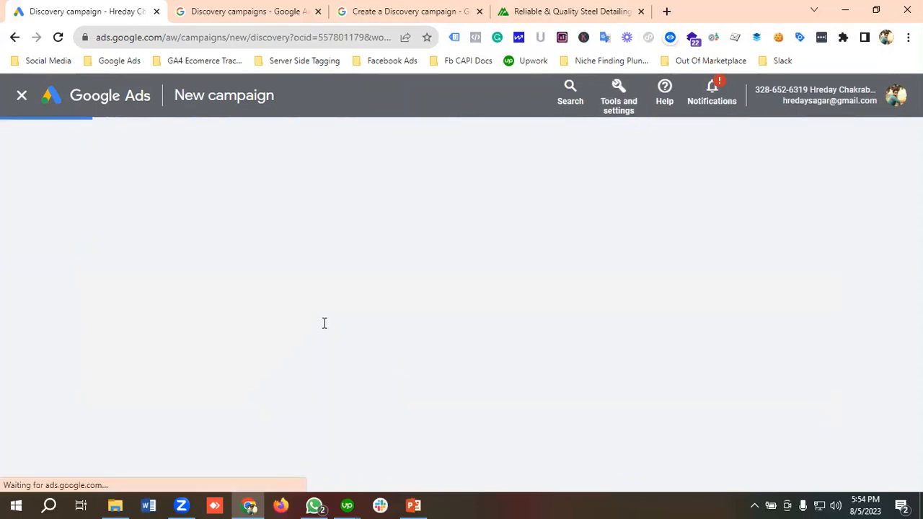
Step: Look over the campaign settings for conversion selection, locations, languages, bidding and budget
{"action": "scroll", "coordinate": [224, 331], "scroll_direction": "down", "scroll_amount": 1}
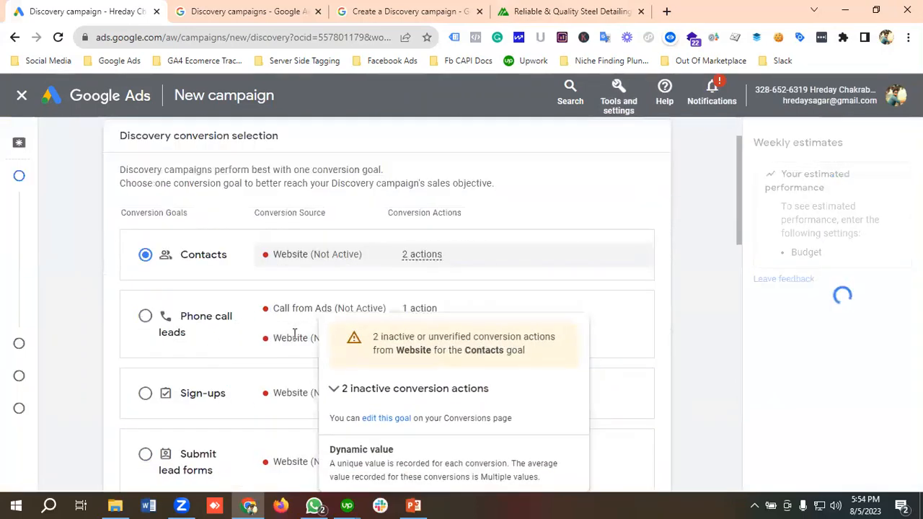
{"action": "scroll", "coordinate": [166, 353], "scroll_direction": "down", "scroll_amount": 2}
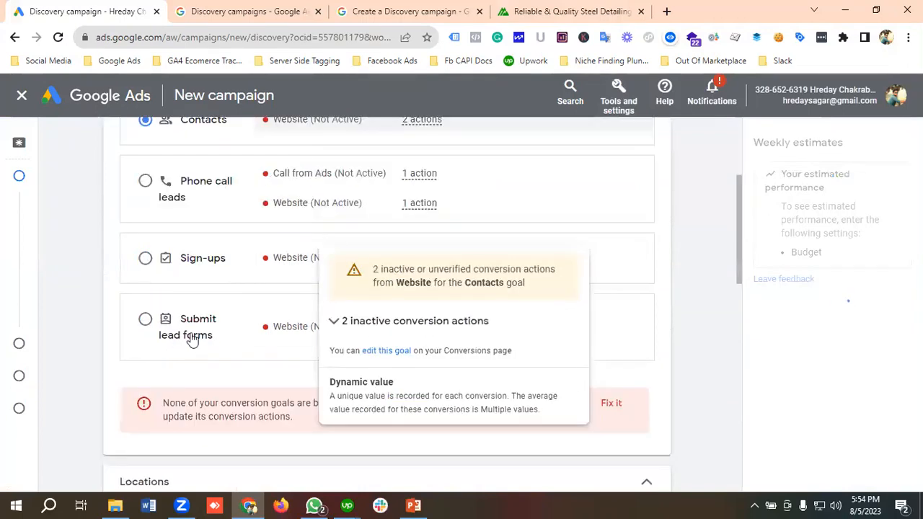
{"action": "scroll", "coordinate": [221, 363], "scroll_direction": "down", "scroll_amount": 8}
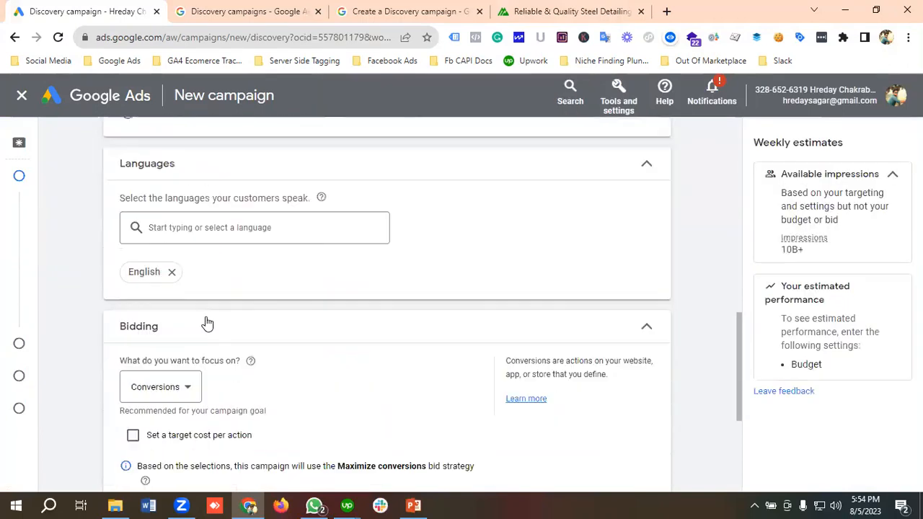
{"action": "scroll", "coordinate": [236, 312], "scroll_direction": "down", "scroll_amount": 2}
{"action": "scroll", "coordinate": [245, 309], "scroll_direction": "down", "scroll_amount": 1}
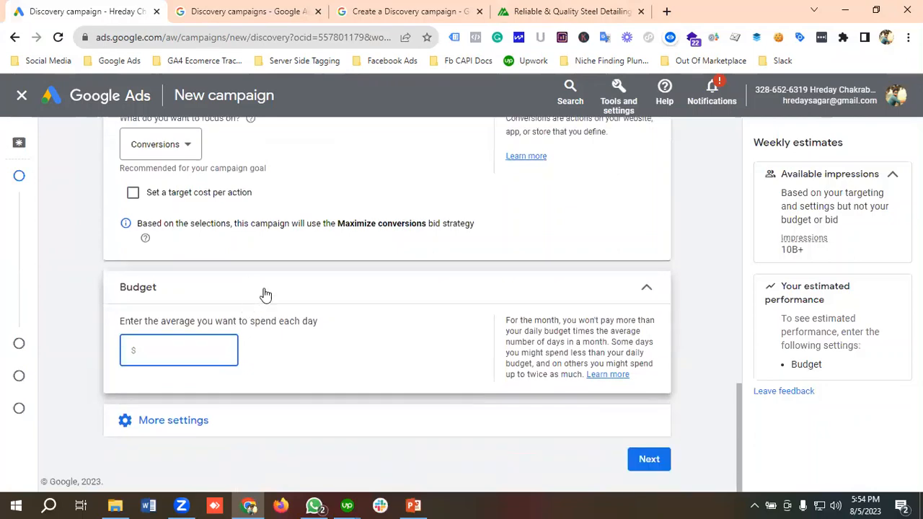
{"action": "scroll", "coordinate": [268, 274], "scroll_direction": "up", "scroll_amount": 1}
{"action": "scroll", "coordinate": [268, 270], "scroll_direction": "up", "scroll_amount": 2}
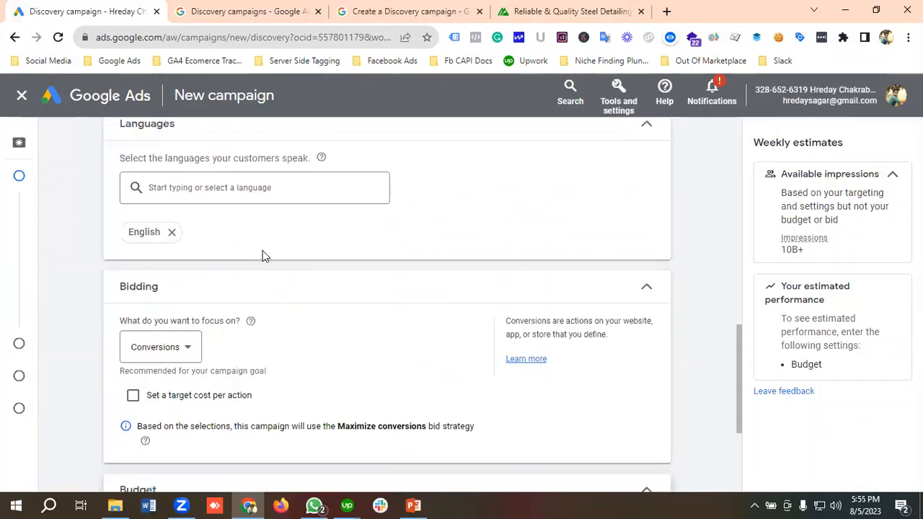
{"action": "scroll", "coordinate": [263, 253], "scroll_direction": "up", "scroll_amount": 4}
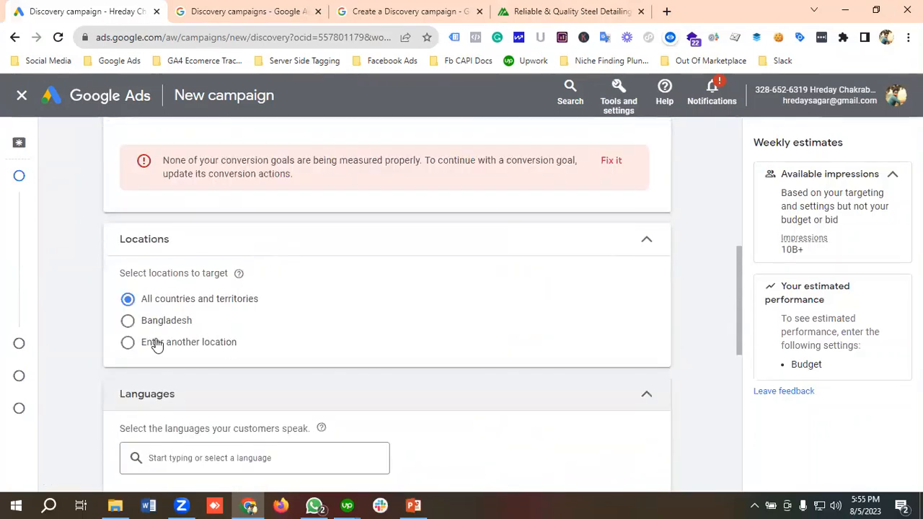
{"action": "scroll", "coordinate": [166, 339], "scroll_direction": "up", "scroll_amount": 2}
{"action": "scroll", "coordinate": [209, 322], "scroll_direction": "up", "scroll_amount": 1}
{"action": "scroll", "coordinate": [208, 322], "scroll_direction": "down", "scroll_amount": 1}
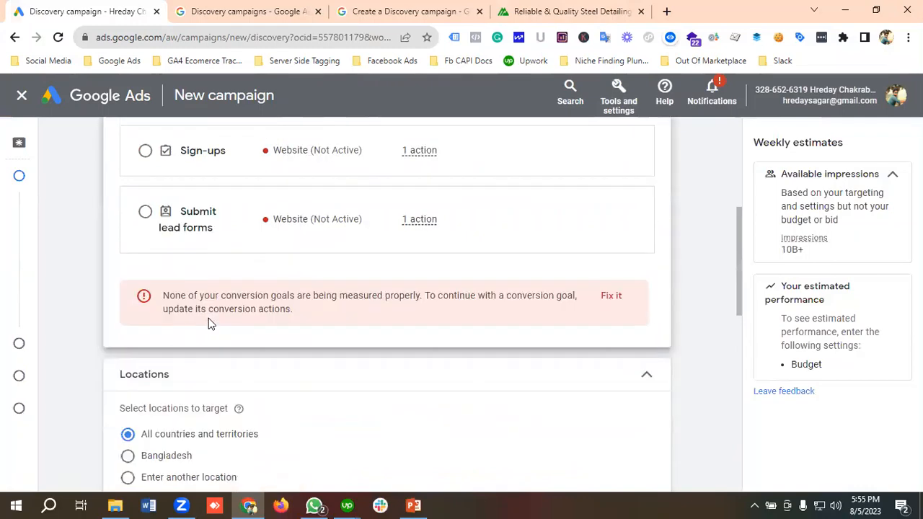
{"action": "scroll", "coordinate": [209, 319], "scroll_direction": "down", "scroll_amount": 5}
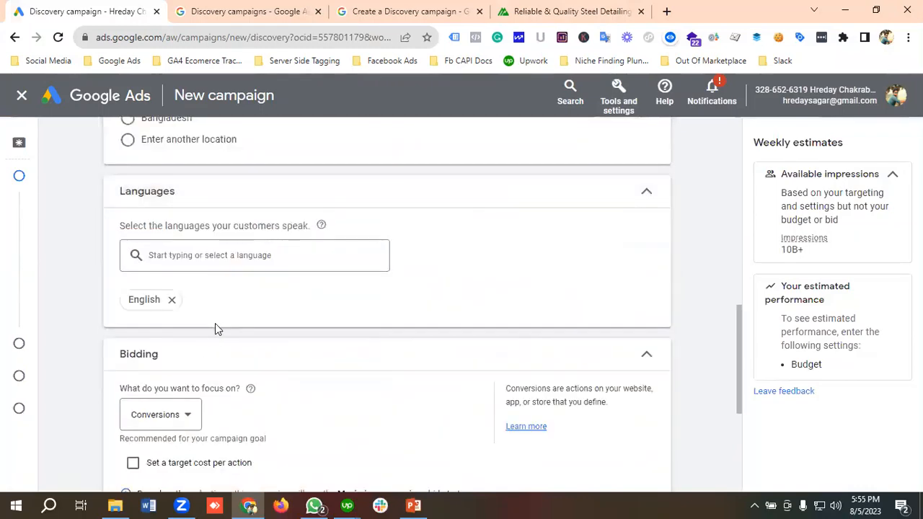
{"action": "scroll", "coordinate": [215, 324], "scroll_direction": "up", "scroll_amount": 1}
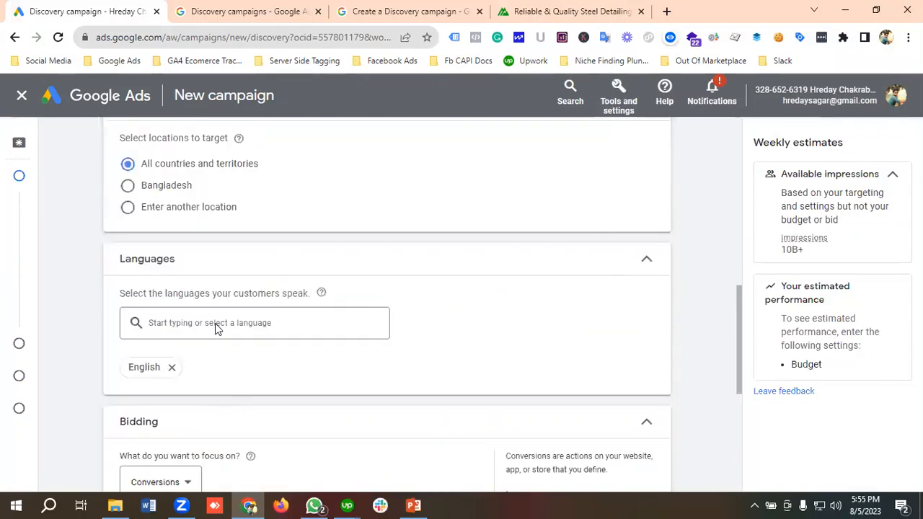
Step: Switch location targeting to custom locations and target the countries United States and Canada, checking the business website for its service area
{"action": "left_click", "coordinate": [206, 214]}
{"action": "left_click", "coordinate": [541, 9]}
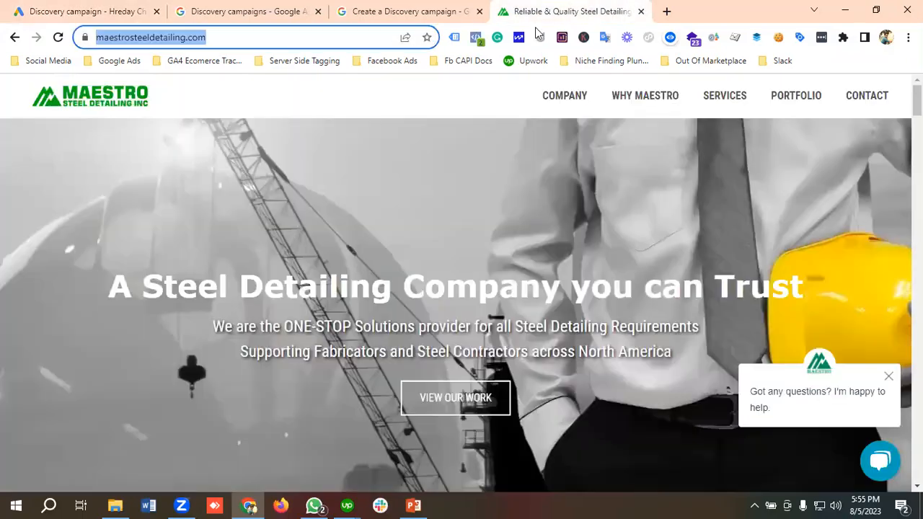
{"action": "left_click", "coordinate": [348, 192]}
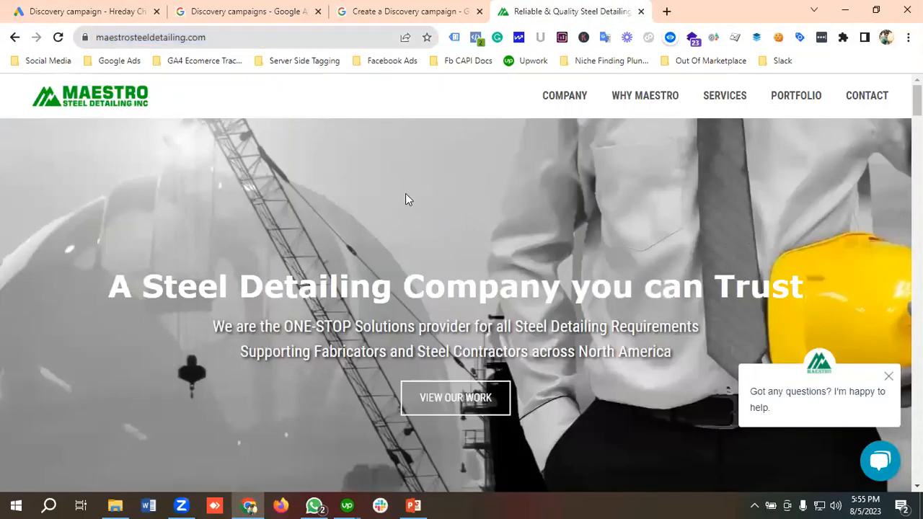
{"action": "left_click", "coordinate": [80, 12]}
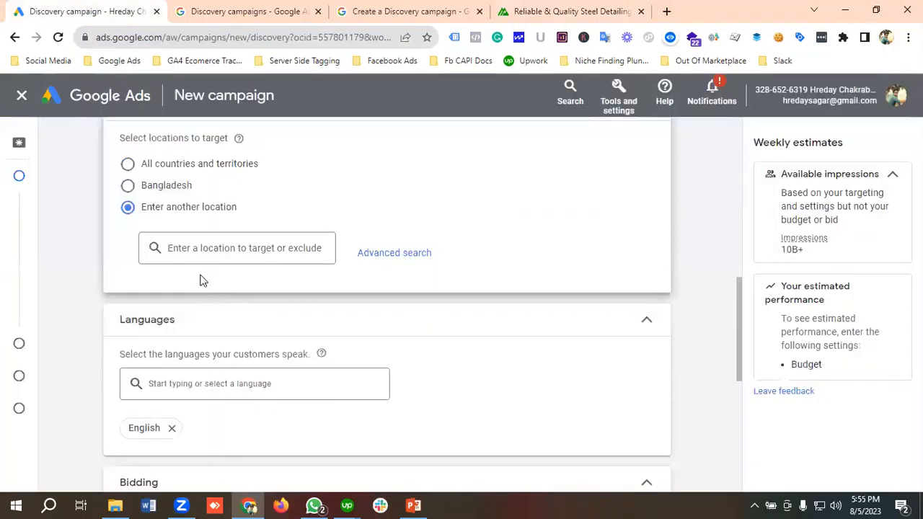
{"action": "left_click", "coordinate": [187, 251]}
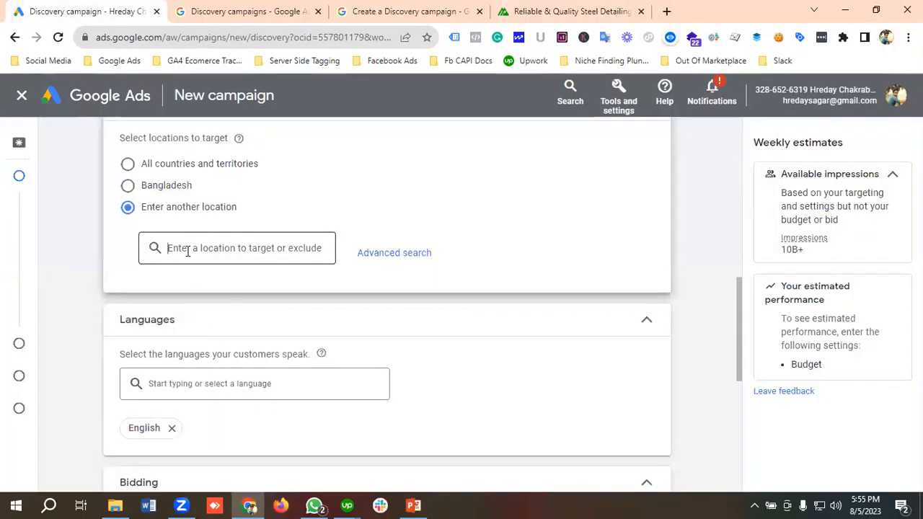
{"action": "type", "text": "Unite"}
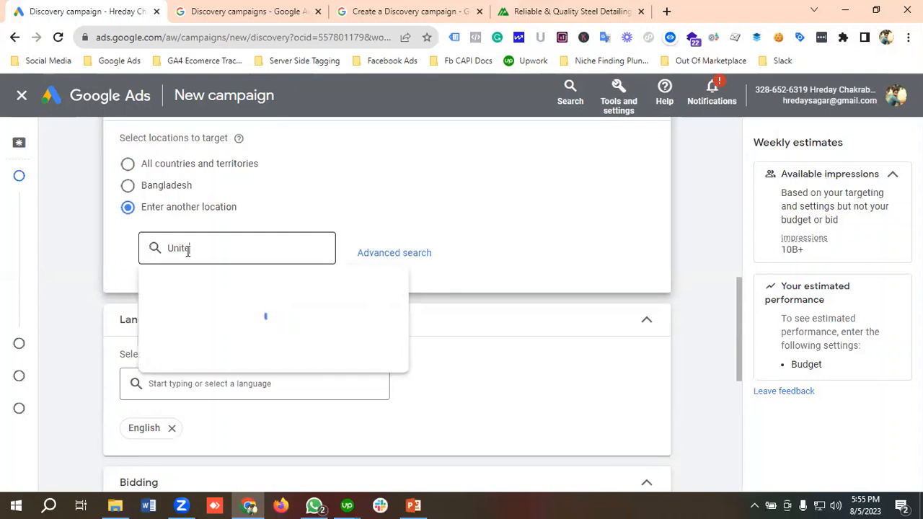
{"action": "type", "text": "d States"}
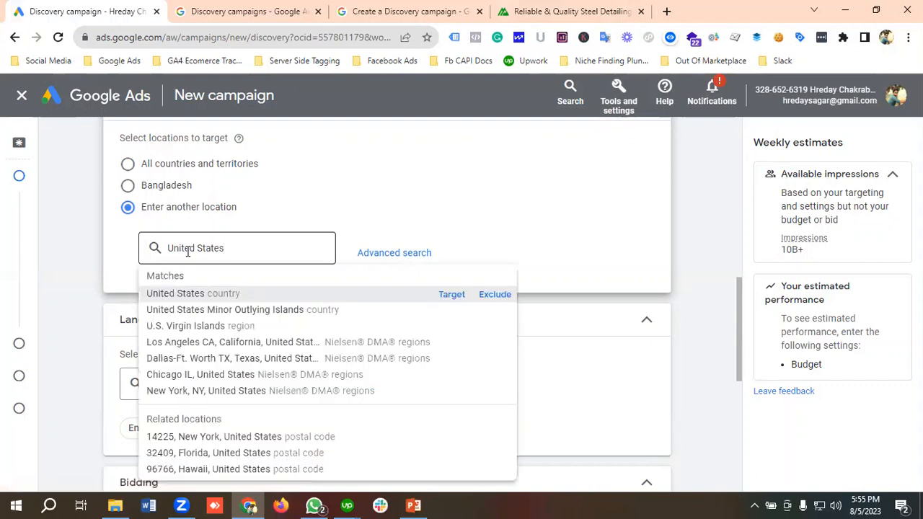
{"action": "left_click", "coordinate": [451, 295]}
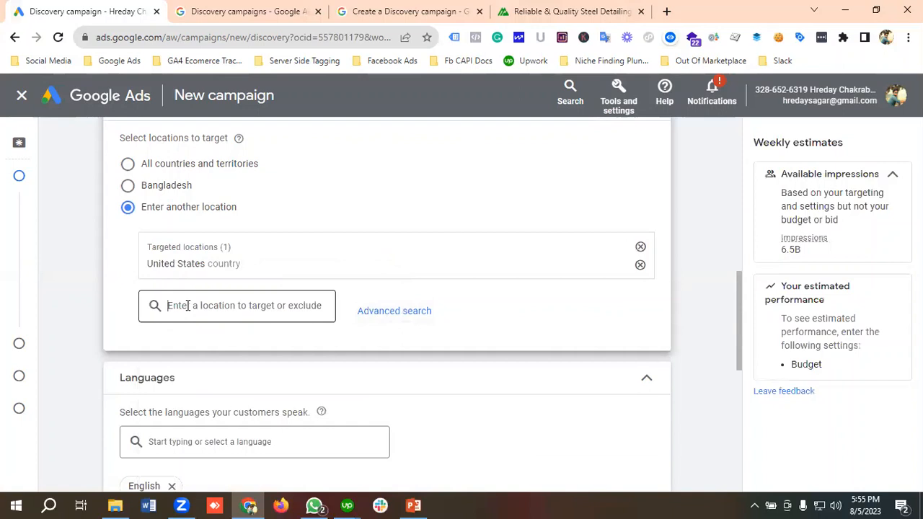
{"action": "type", "text": "Canada"}
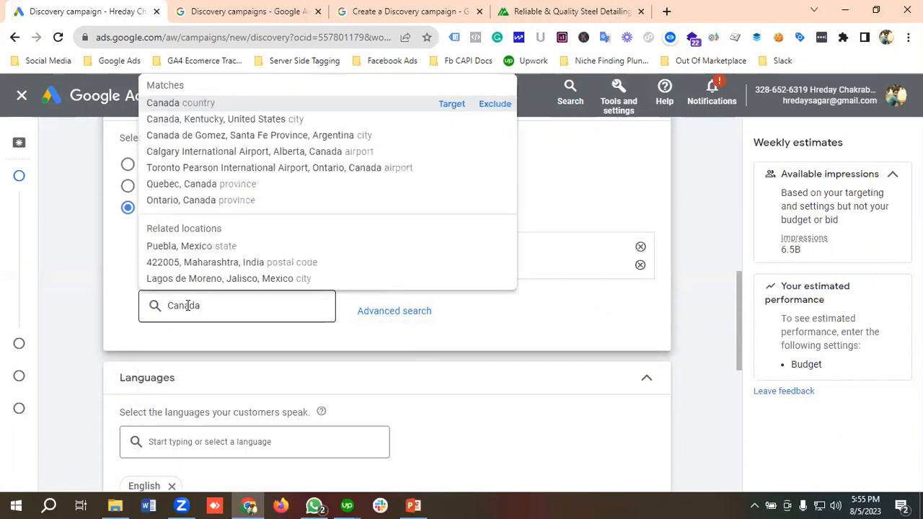
{"action": "left_click", "coordinate": [450, 107]}
Step: Add the suggested language French to the campaign's languages alongside English
{"action": "scroll", "coordinate": [317, 252], "scroll_direction": "down", "scroll_amount": 1}
{"action": "scroll", "coordinate": [312, 263], "scroll_direction": "down", "scroll_amount": 1}
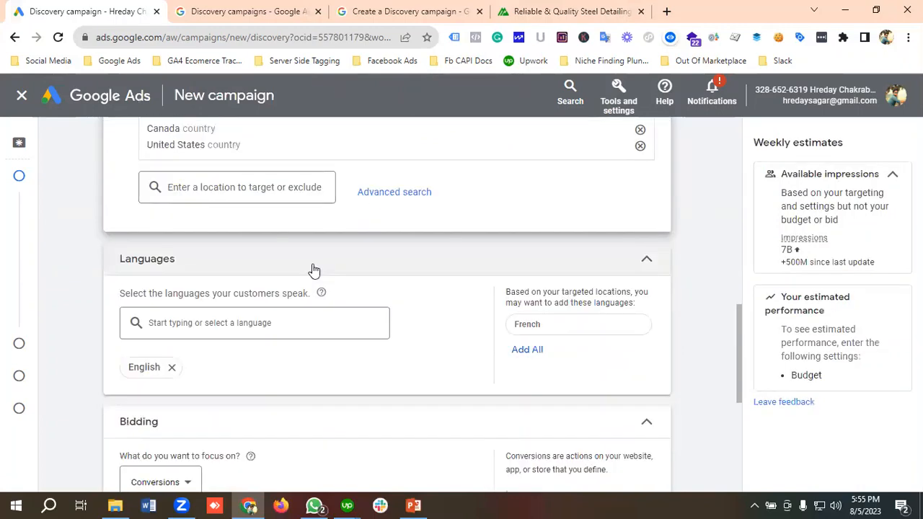
{"action": "scroll", "coordinate": [187, 321], "scroll_direction": "down", "scroll_amount": 1}
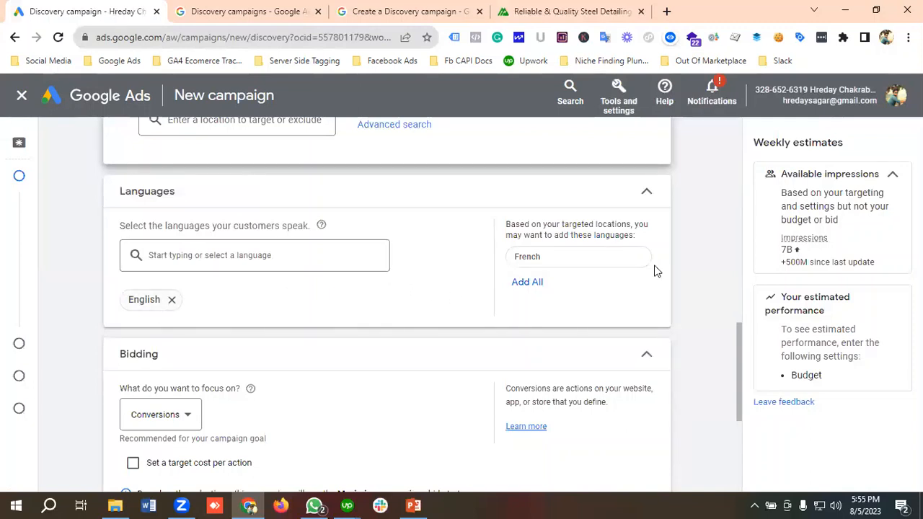
{"action": "left_click", "coordinate": [580, 280]}
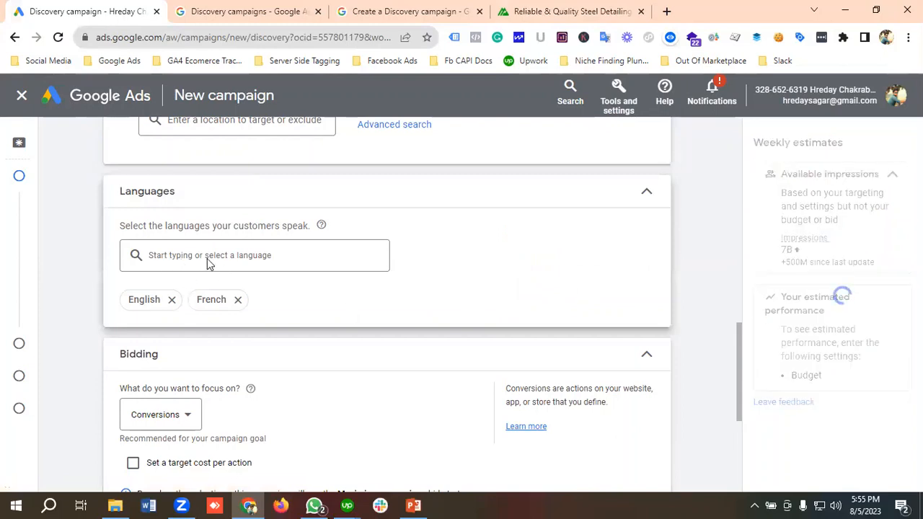
Step: Examine the bidding focus options without changing the Conversions selection, and go on to the daily budget setting
{"action": "scroll", "coordinate": [288, 285], "scroll_direction": "down", "scroll_amount": 2}
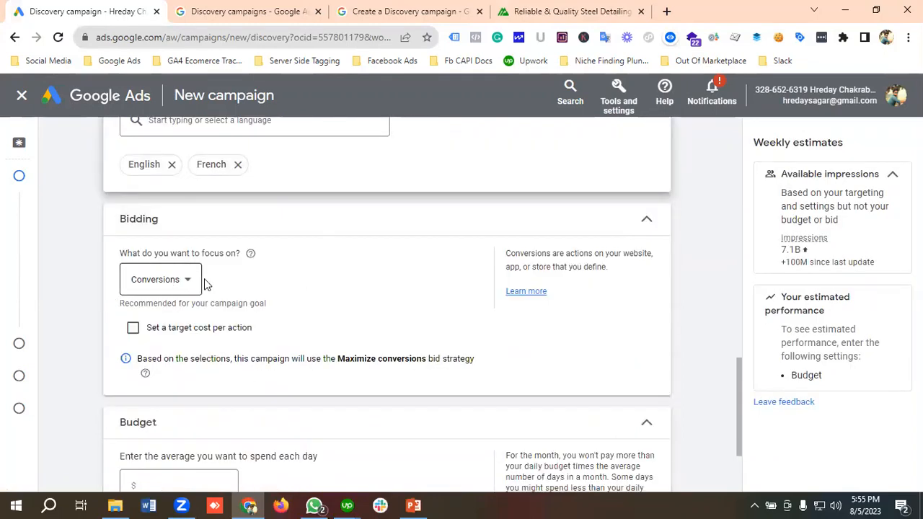
{"action": "left_click", "coordinate": [178, 284]}
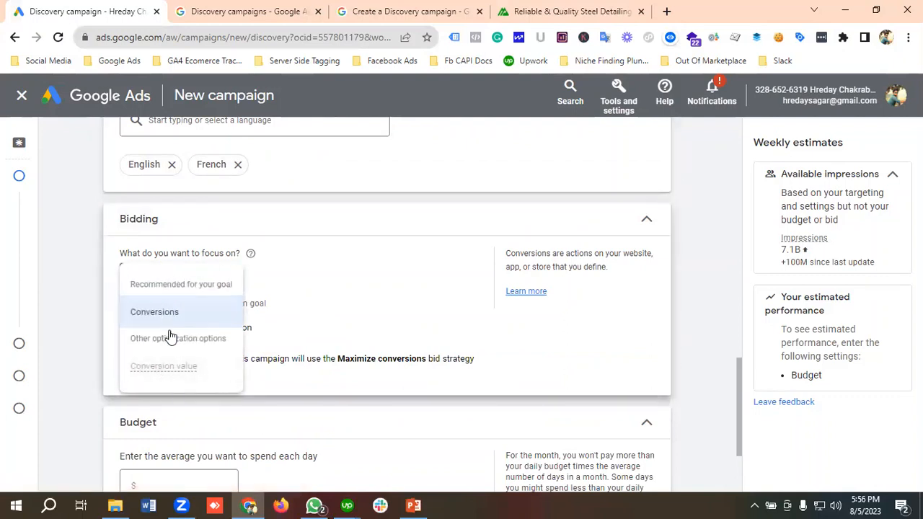
{"action": "left_click", "coordinate": [321, 272]}
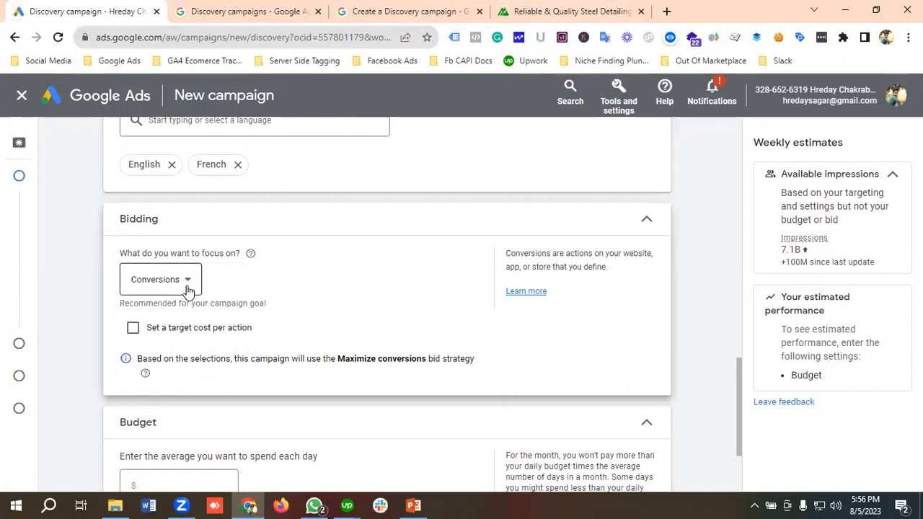
{"action": "scroll", "coordinate": [231, 288], "scroll_direction": "down", "scroll_amount": 2}
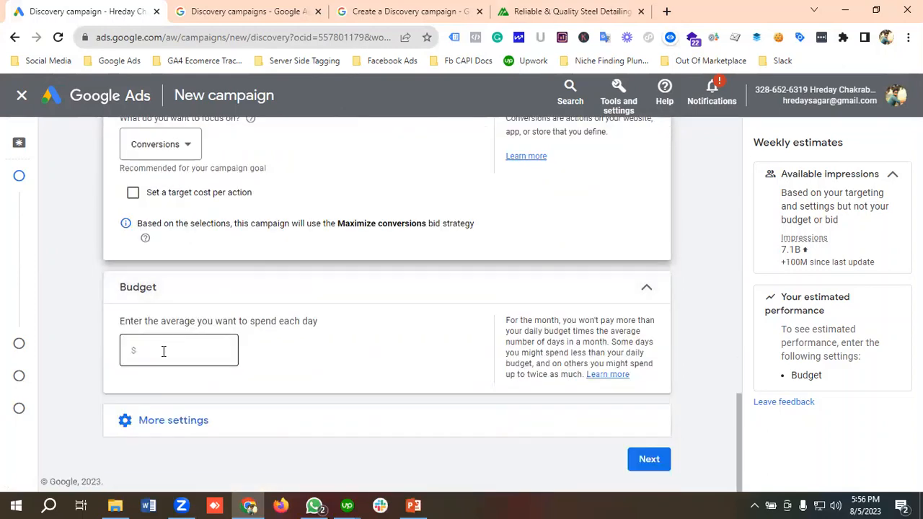
Step: Set the campaign's average daily budget to $50 and show the additional campaign settings
{"action": "left_click", "coordinate": [163, 352]}
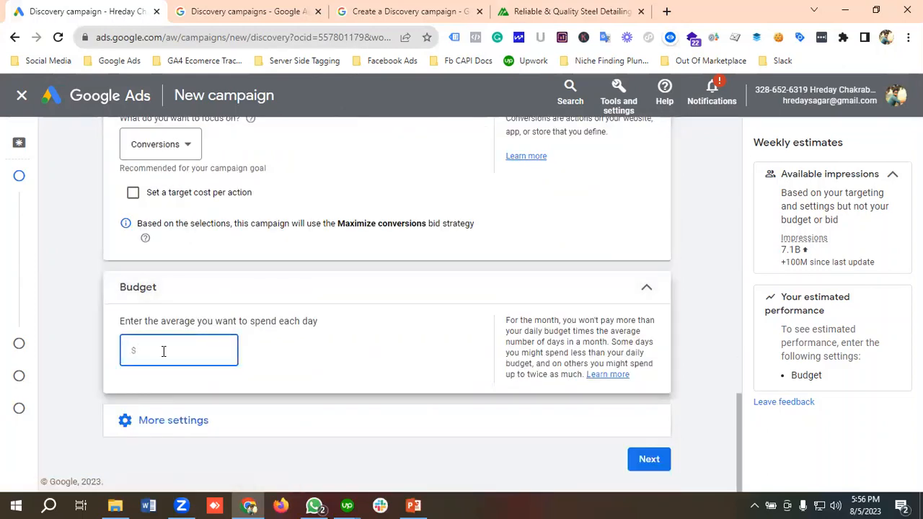
{"action": "type", "text": "50"}
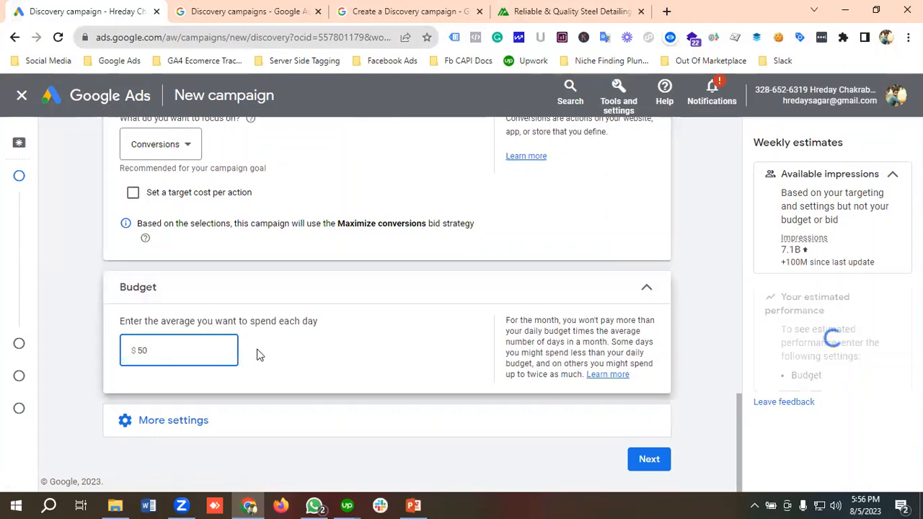
{"action": "left_click", "coordinate": [166, 424]}
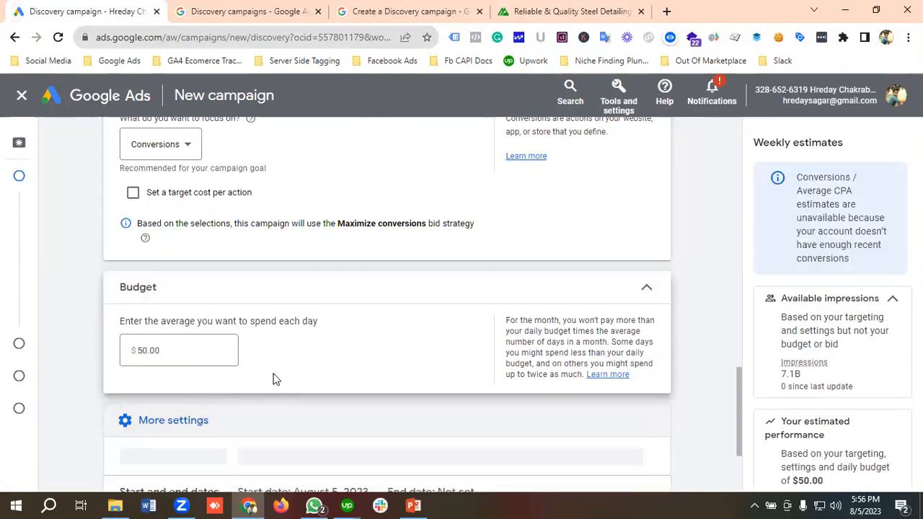
{"action": "scroll", "coordinate": [276, 377], "scroll_direction": "down", "scroll_amount": 2}
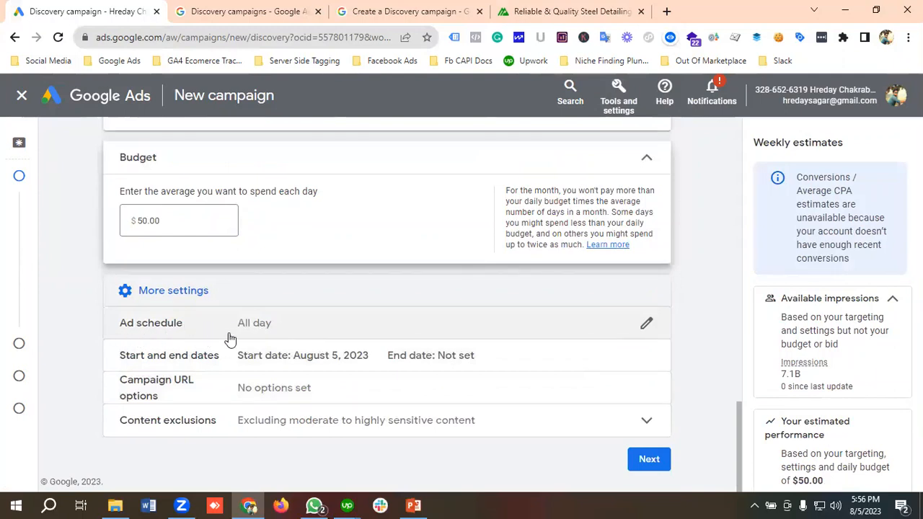
Step: Check the day options of the ad schedule without changing the All days selection
{"action": "left_click", "coordinate": [259, 329]}
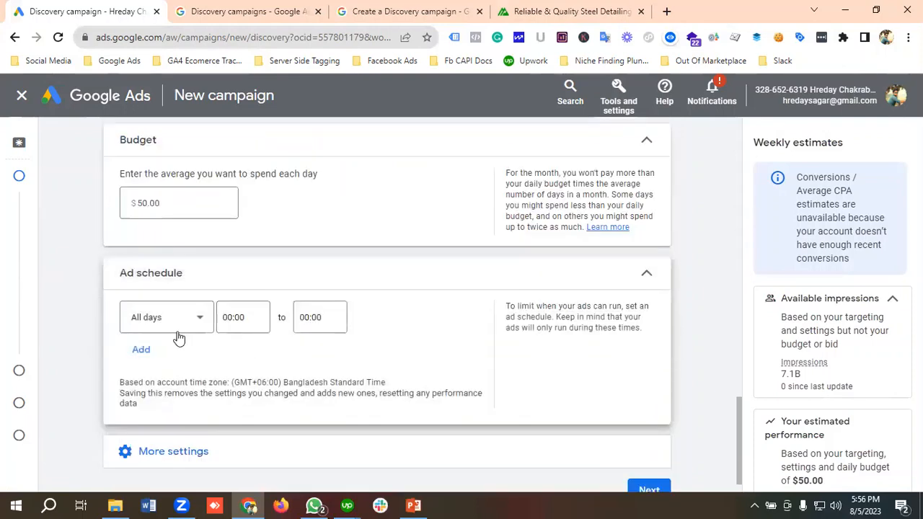
{"action": "left_click", "coordinate": [177, 322]}
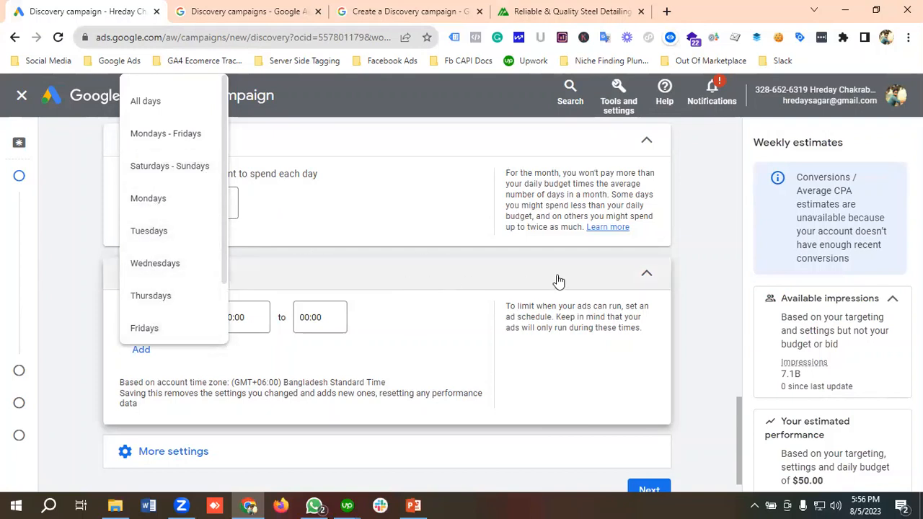
{"action": "left_click", "coordinate": [655, 277]}
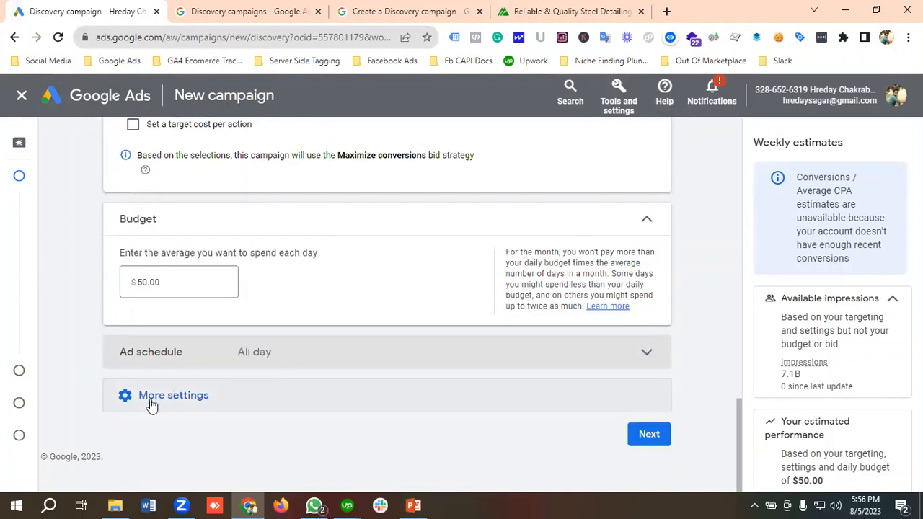
Step: Review the start and end dates, campaign URL options and content exclusions, and continue to the targeting stage
{"action": "left_click", "coordinate": [165, 398]}
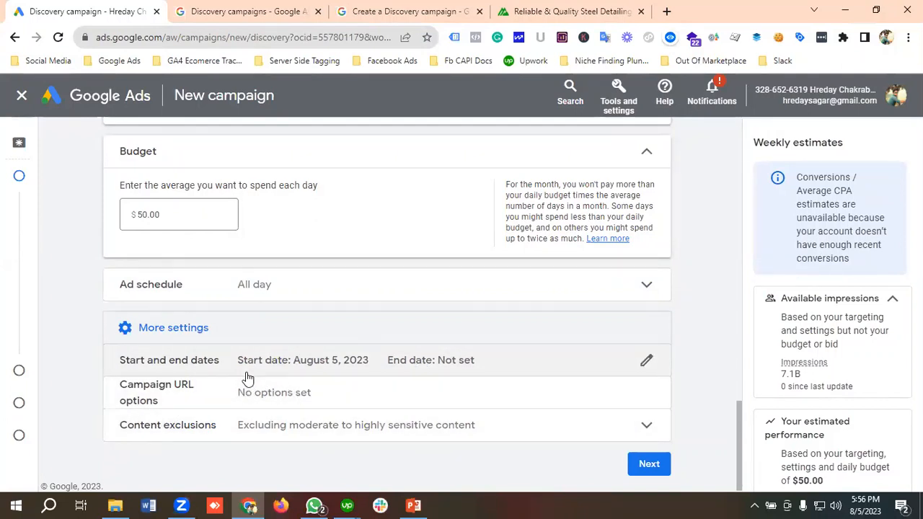
{"action": "scroll", "coordinate": [247, 377], "scroll_direction": "down", "scroll_amount": 1}
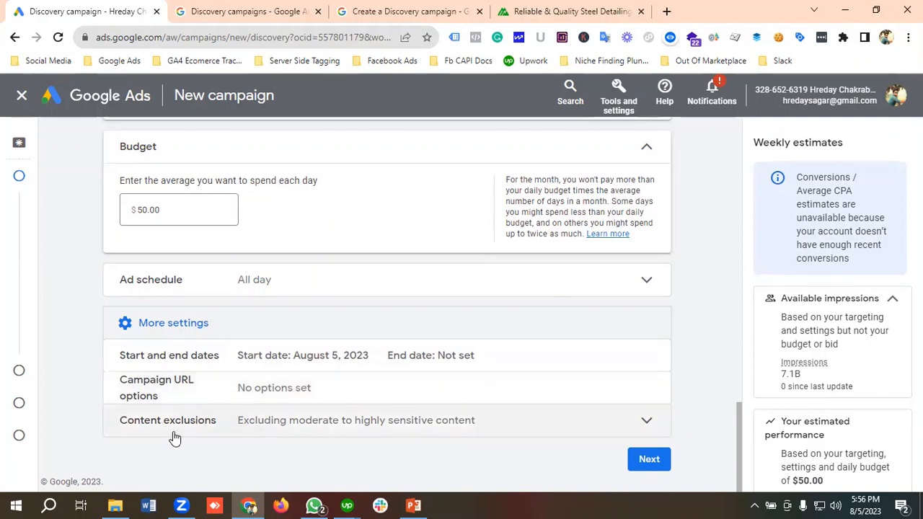
{"action": "left_click", "coordinate": [649, 461]}
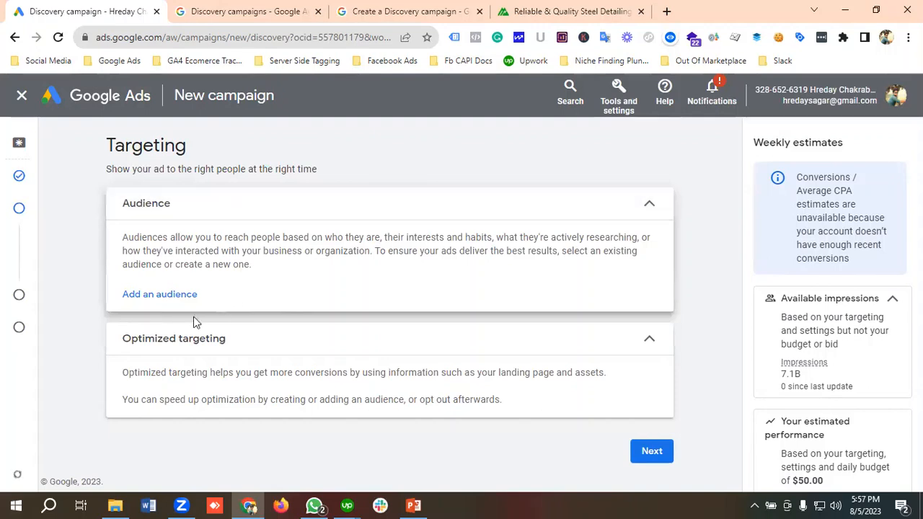
Step: Start a new audience for the campaign, dismissing the identity check, and name it Custom Audience
{"action": "left_click", "coordinate": [178, 298]}
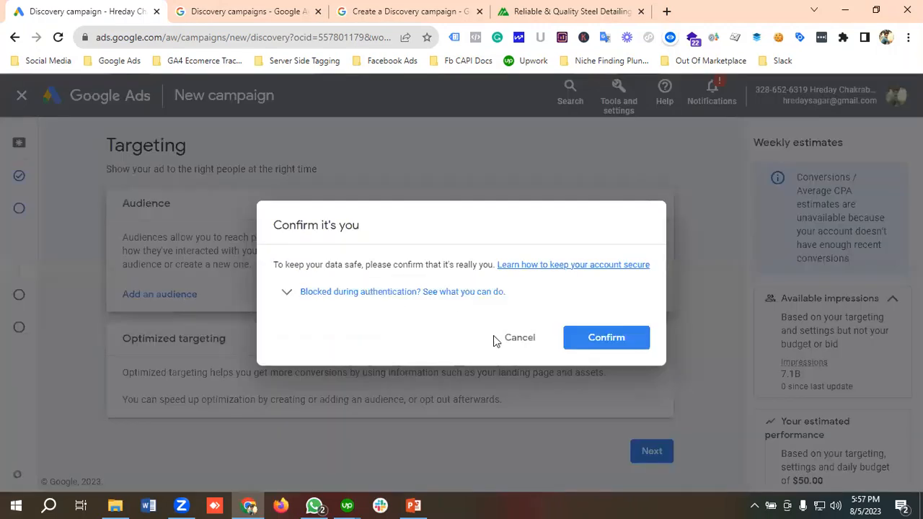
{"action": "left_click", "coordinate": [517, 344]}
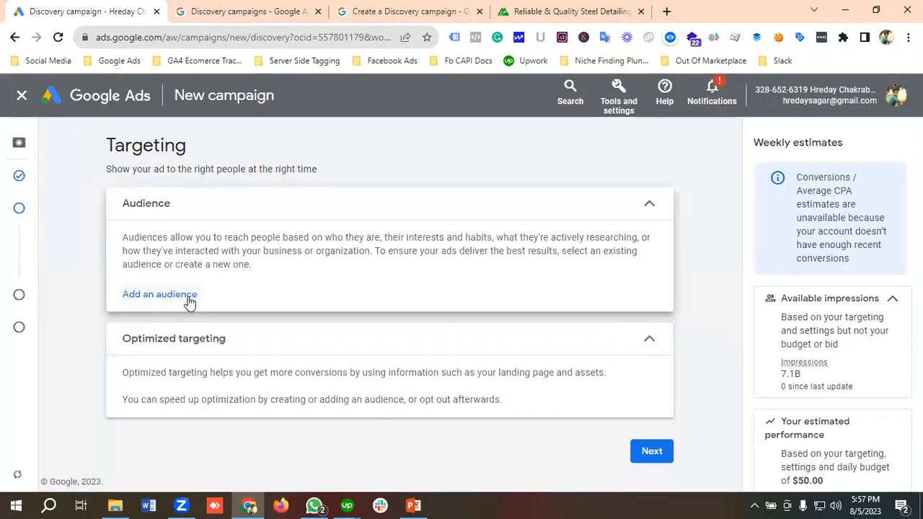
{"action": "left_click", "coordinate": [189, 300]}
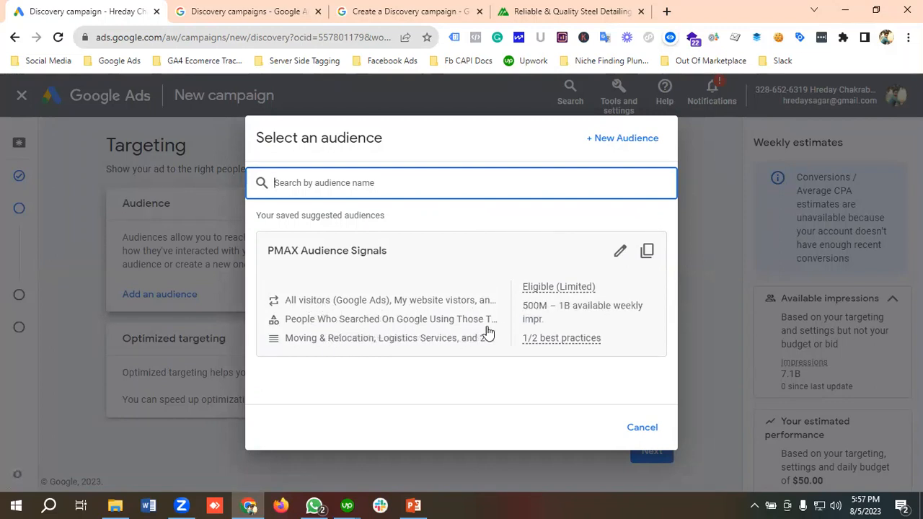
{"action": "left_click", "coordinate": [627, 148]}
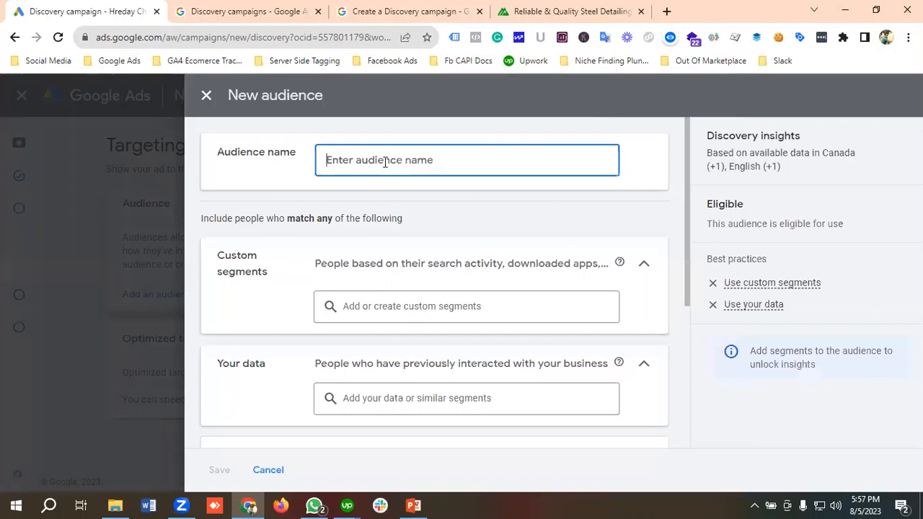
{"action": "type", "text": "Custo"}
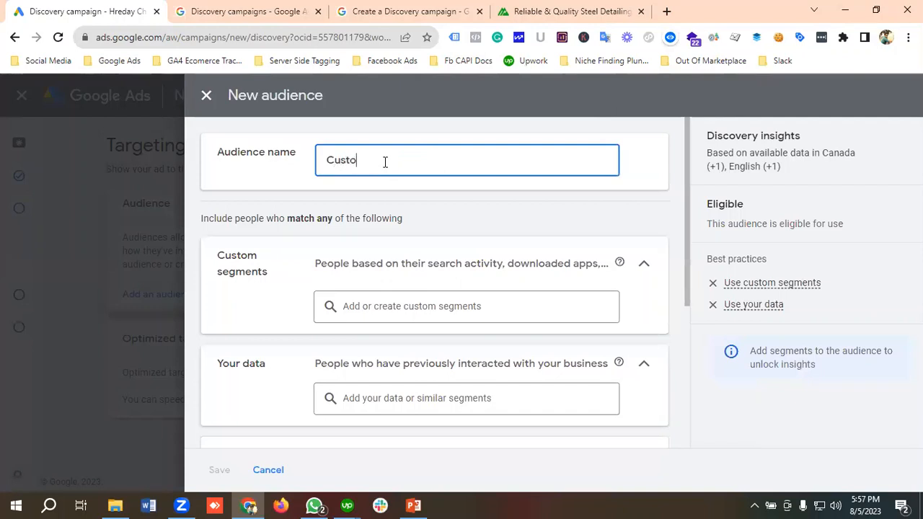
{"action": "type", "text": "me Audience"}
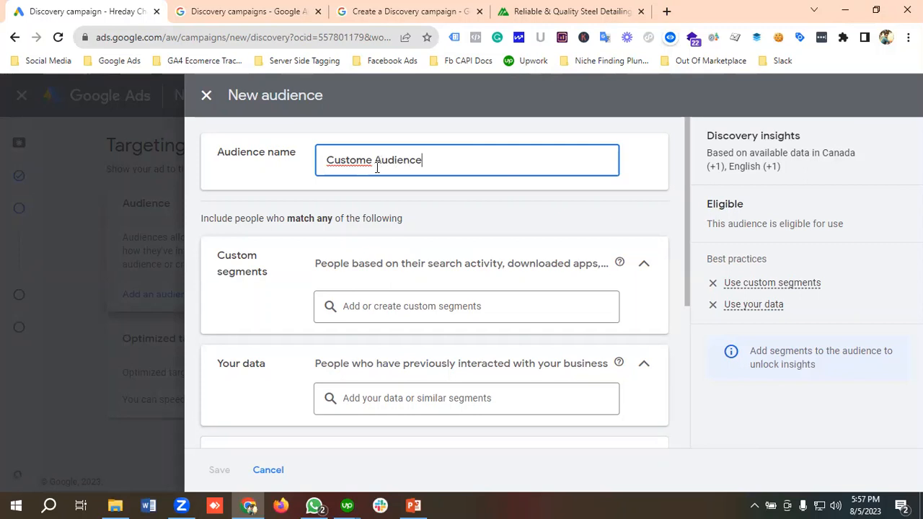
{"action": "right_click", "coordinate": [356, 160]}
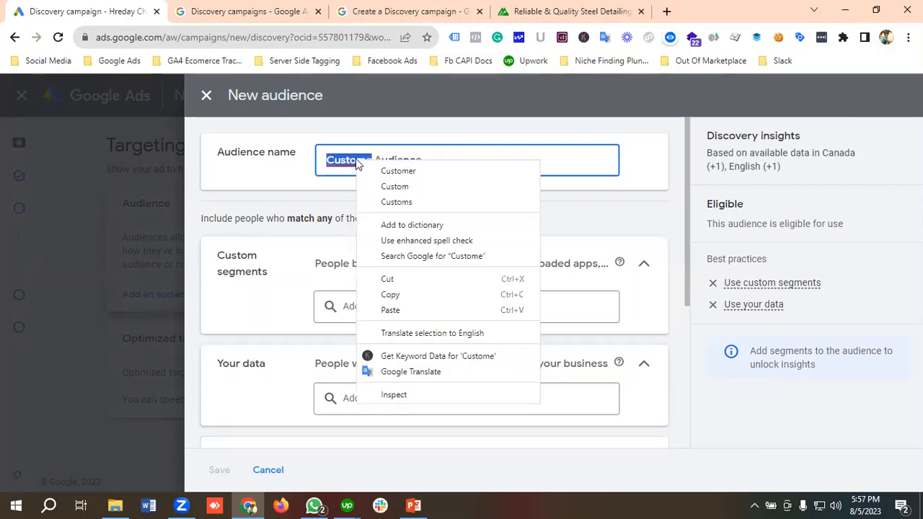
{"action": "left_click", "coordinate": [394, 186]}
Step: Start a new custom segment of people who searched for terms on Google, and enter Steel Detailing Services to get search term ideas
{"action": "scroll", "coordinate": [339, 304], "scroll_direction": "down", "scroll_amount": 1}
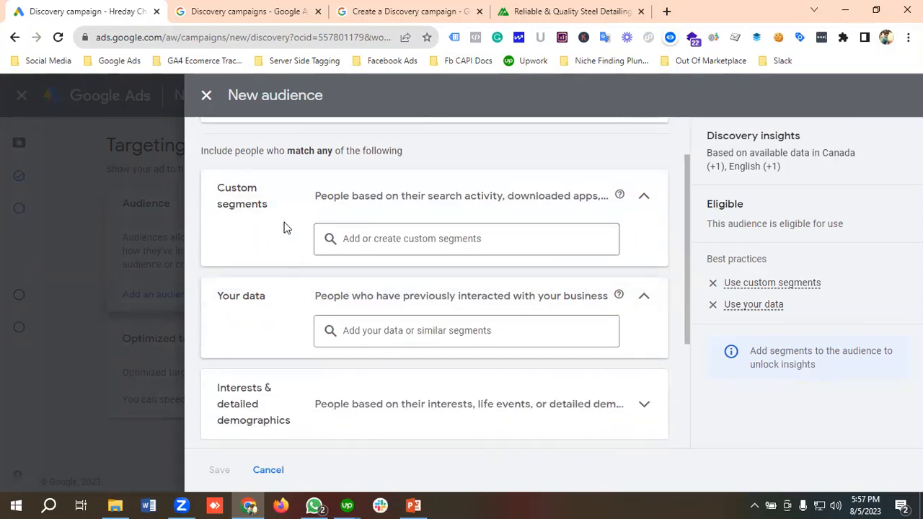
{"action": "left_click", "coordinate": [367, 240]}
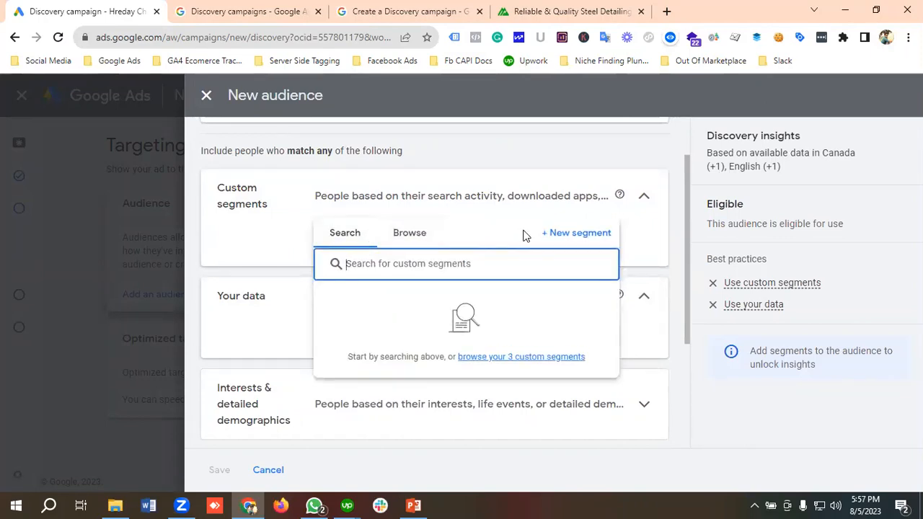
{"action": "left_click", "coordinate": [566, 235]}
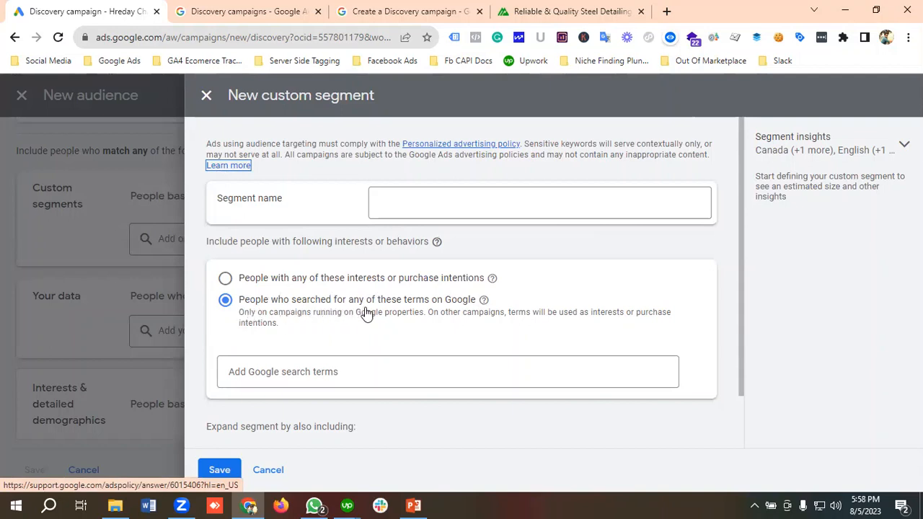
{"action": "left_click", "coordinate": [294, 370]}
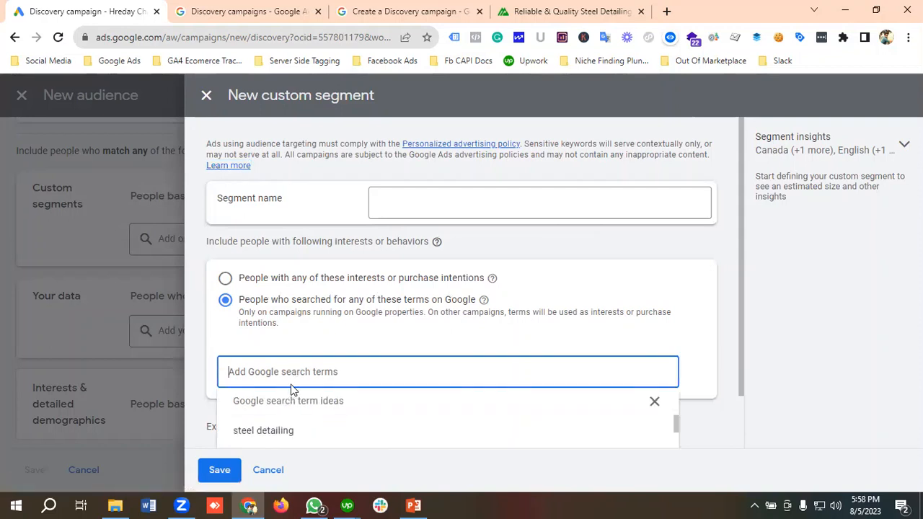
{"action": "type", "text": "Steel "}
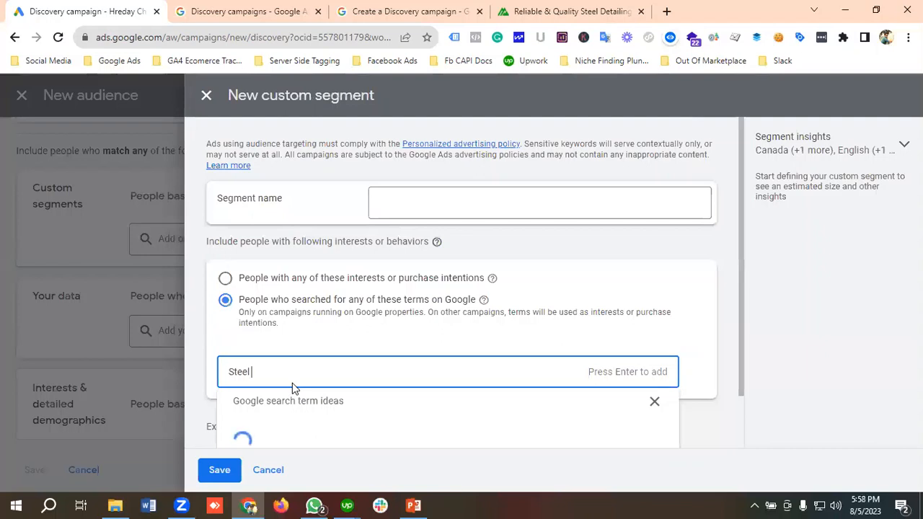
{"action": "type", "text": "Detailin"}
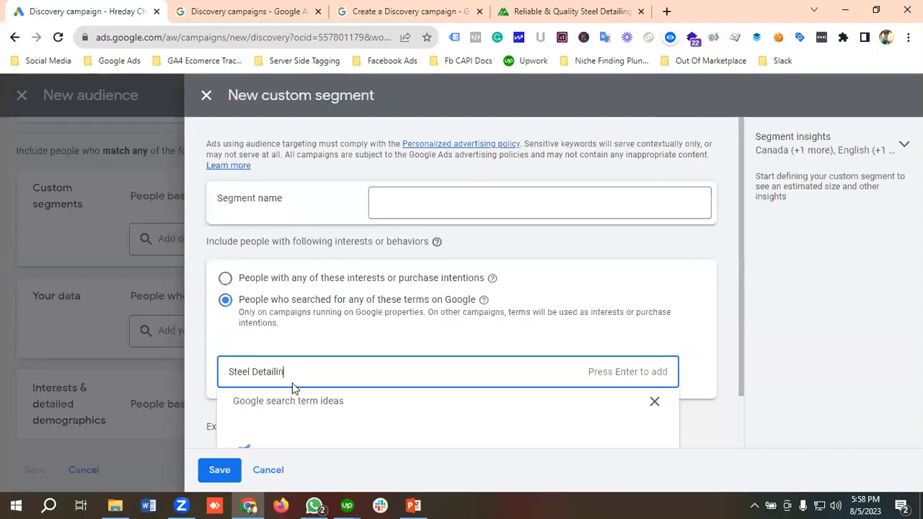
{"action": "type", "text": "g Services"}
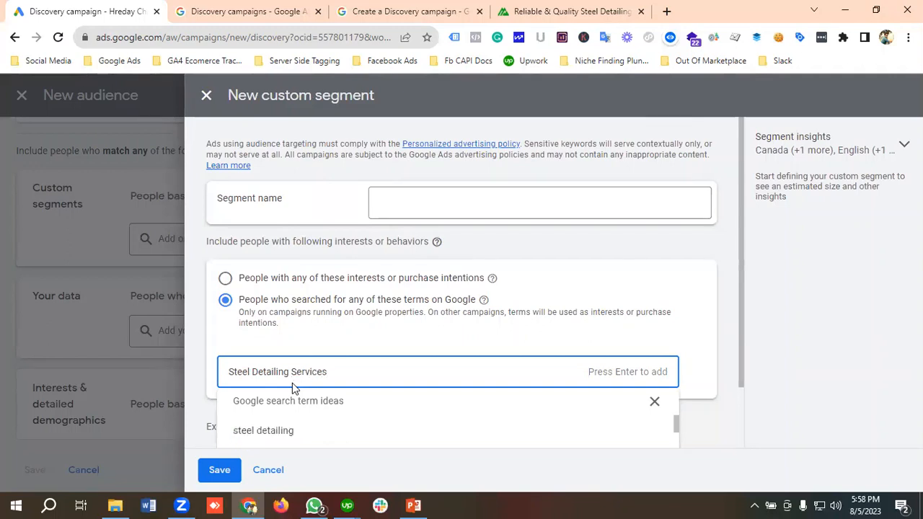
{"action": "scroll", "coordinate": [292, 383], "scroll_direction": "down", "scroll_amount": 1}
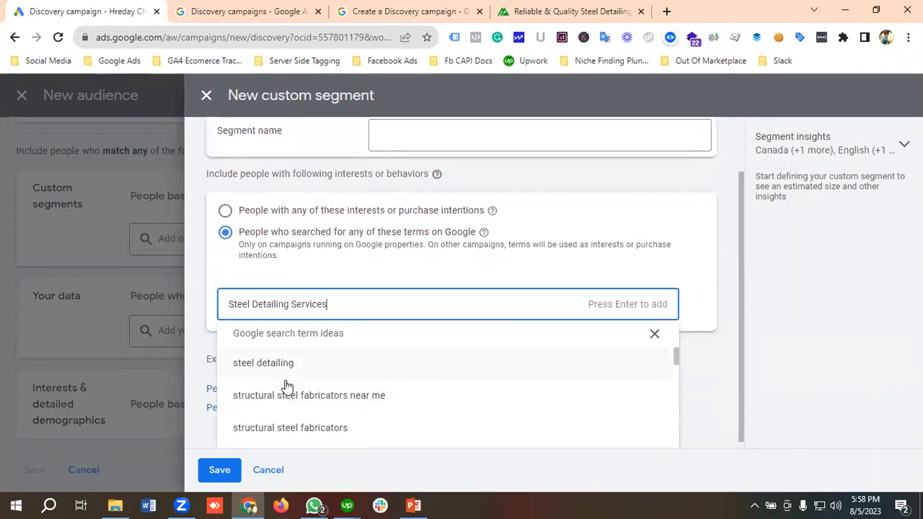
Step: Add the suggested search terms structural steel fabricators, structural steel fabricators near me, metal structure building and structural steel to the custom segment
{"action": "left_click", "coordinate": [308, 433]}
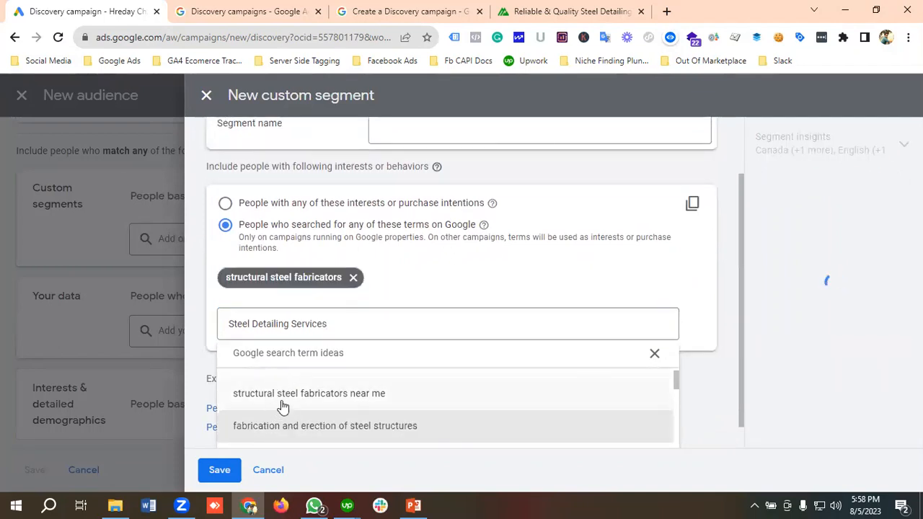
{"action": "left_click", "coordinate": [283, 408]}
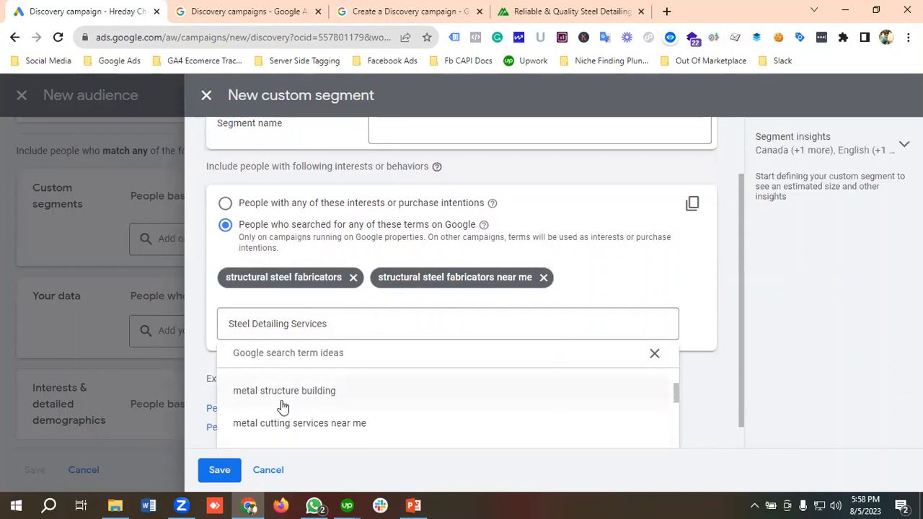
{"action": "left_click", "coordinate": [282, 392]}
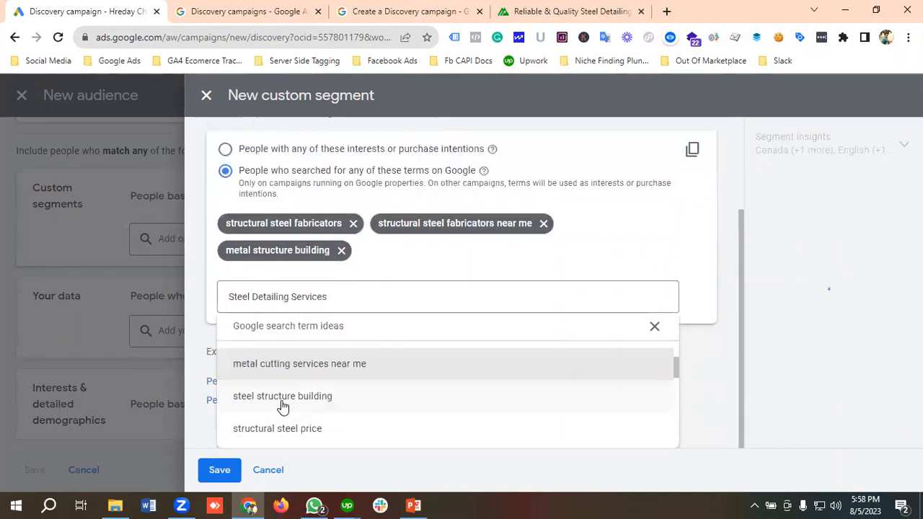
{"action": "scroll", "coordinate": [283, 408], "scroll_direction": "down", "scroll_amount": 2}
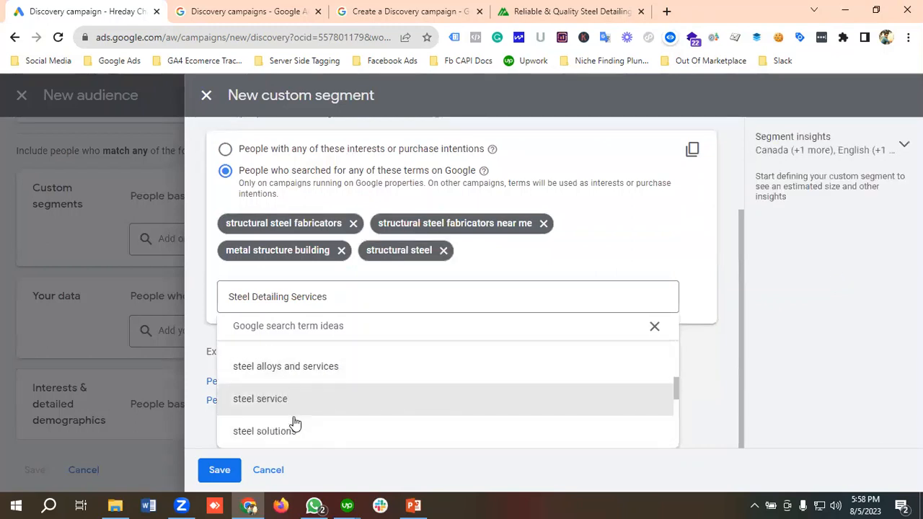
Step: Add the suggested search terms steel frame building, steel frame construction and steel structure for sale, and look over the segment's term list
{"action": "scroll", "coordinate": [294, 423], "scroll_direction": "down", "scroll_amount": 3}
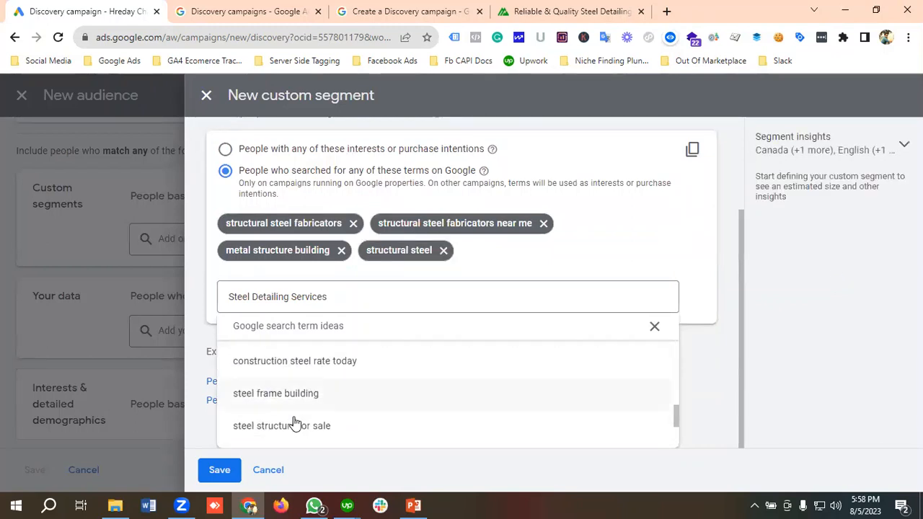
{"action": "left_click", "coordinate": [291, 401]}
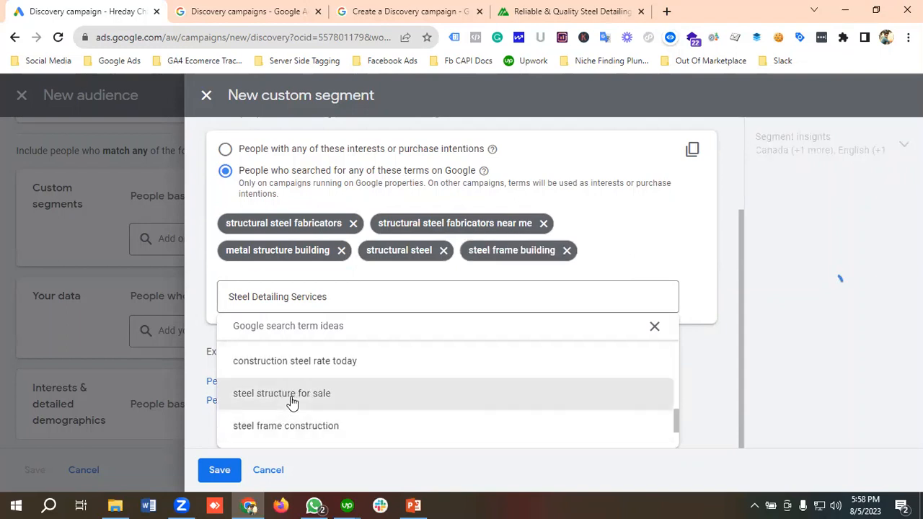
{"action": "left_click", "coordinate": [291, 430]}
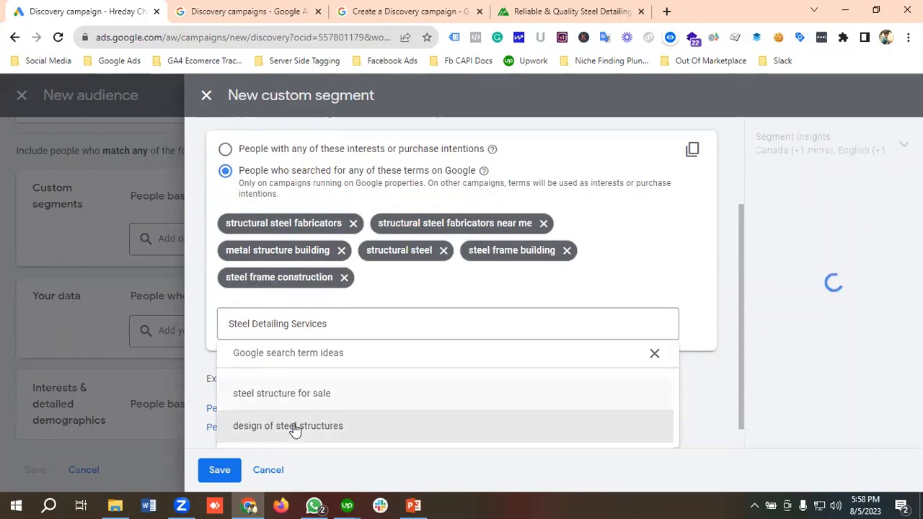
{"action": "left_click", "coordinate": [294, 401]}
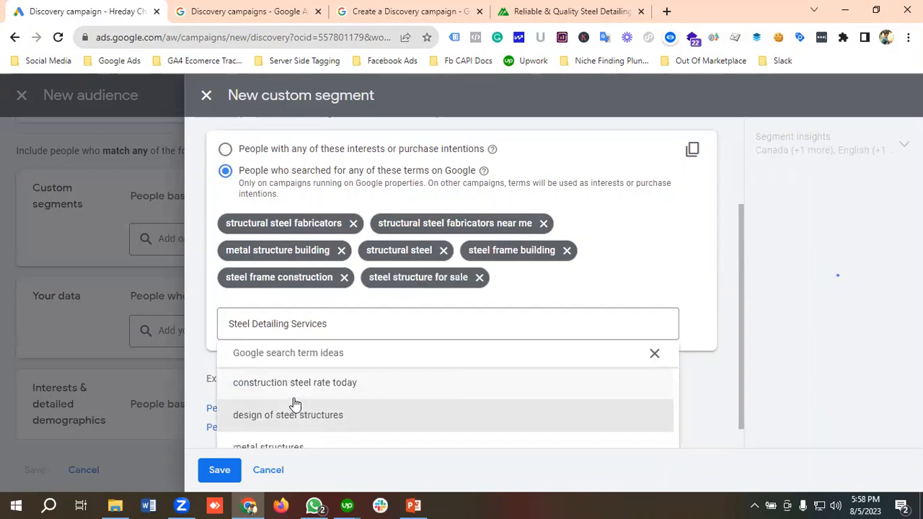
{"action": "scroll", "coordinate": [388, 335], "scroll_direction": "up", "scroll_amount": 1}
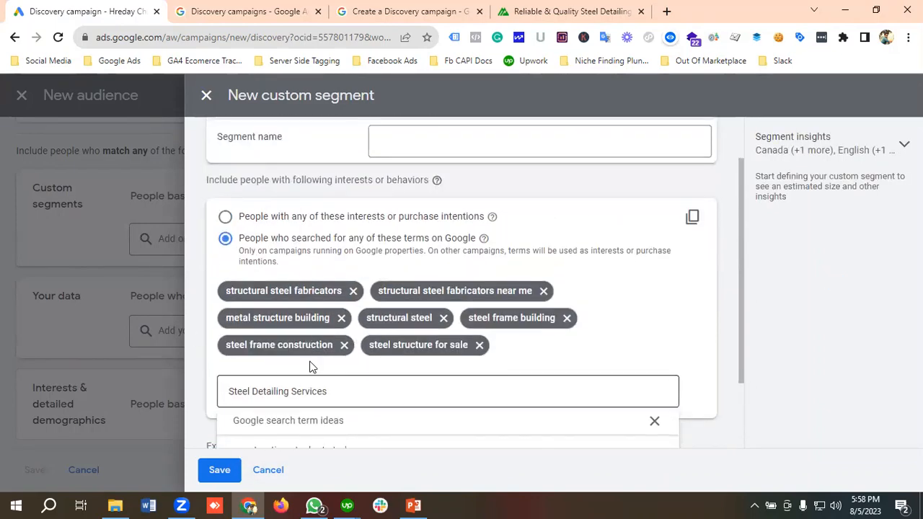
{"action": "scroll", "coordinate": [347, 357], "scroll_direction": "down", "scroll_amount": 1}
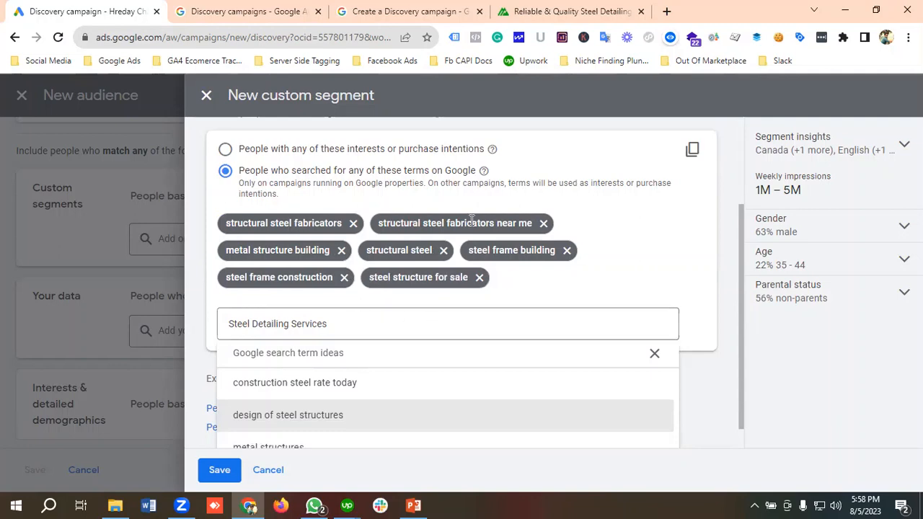
Step: Name the custom segment People Who Searched On These Terms On Google and save it
{"action": "left_click", "coordinate": [221, 472]}
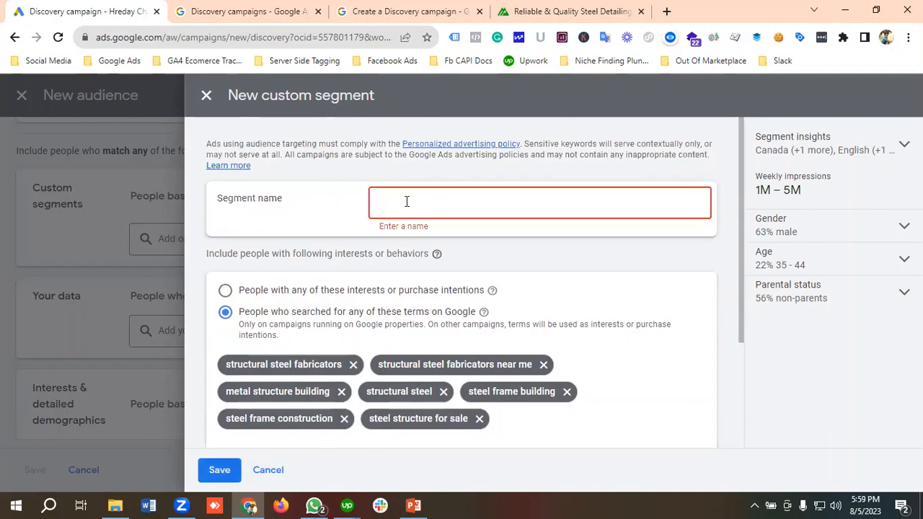
{"action": "type", "text": "People Who Searched On These T"}
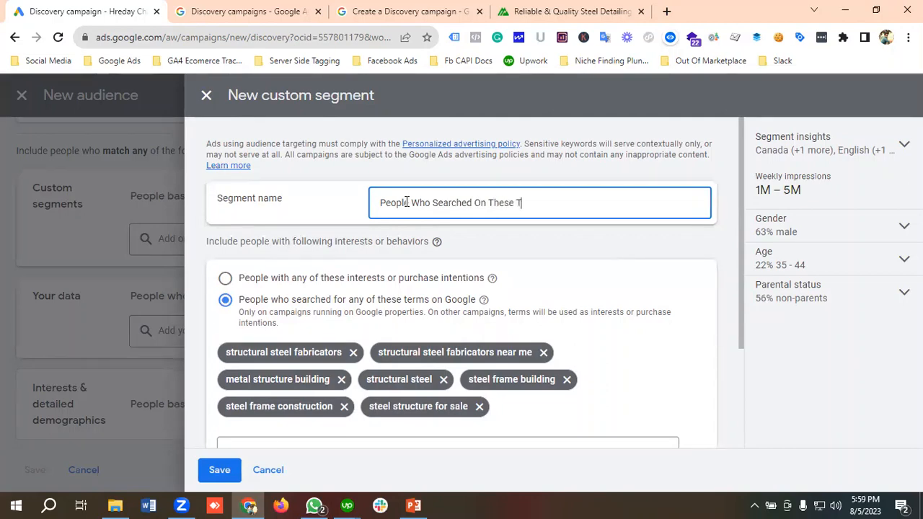
{"action": "type", "text": "erms On"}
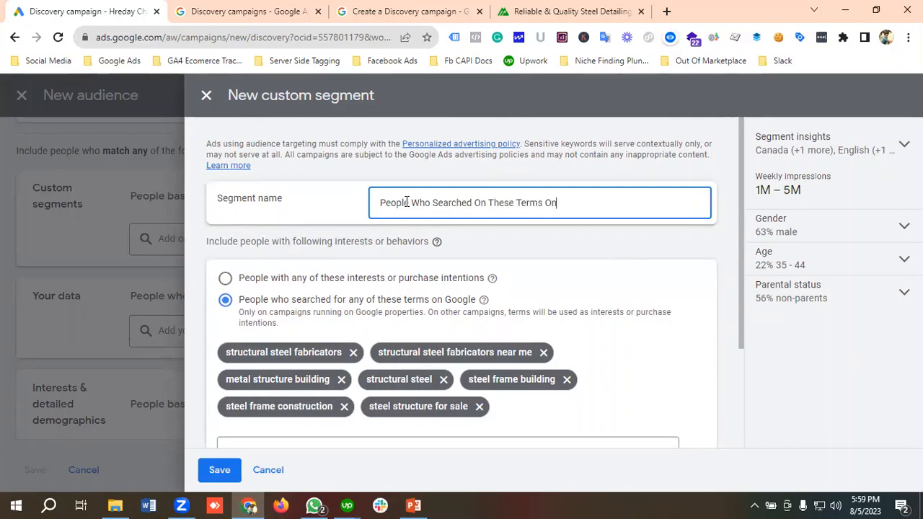
{"action": "type", "text": " Google"}
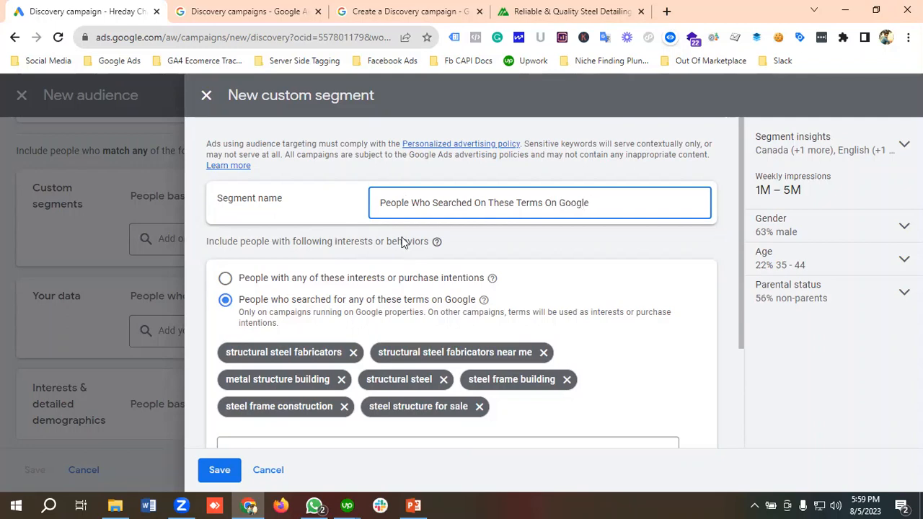
{"action": "left_click", "coordinate": [220, 471]}
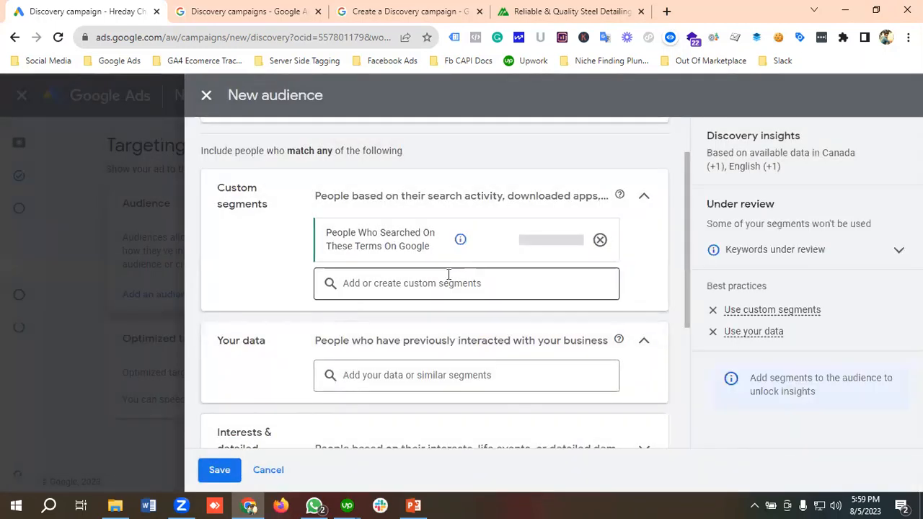
Step: Add the website visitor segments All visitors (Google Ads), All visitors (Google Ads) System defined and My website vistors to the audience's own data
{"action": "scroll", "coordinate": [440, 281], "scroll_direction": "down", "scroll_amount": 1}
{"action": "left_click", "coordinate": [405, 308]}
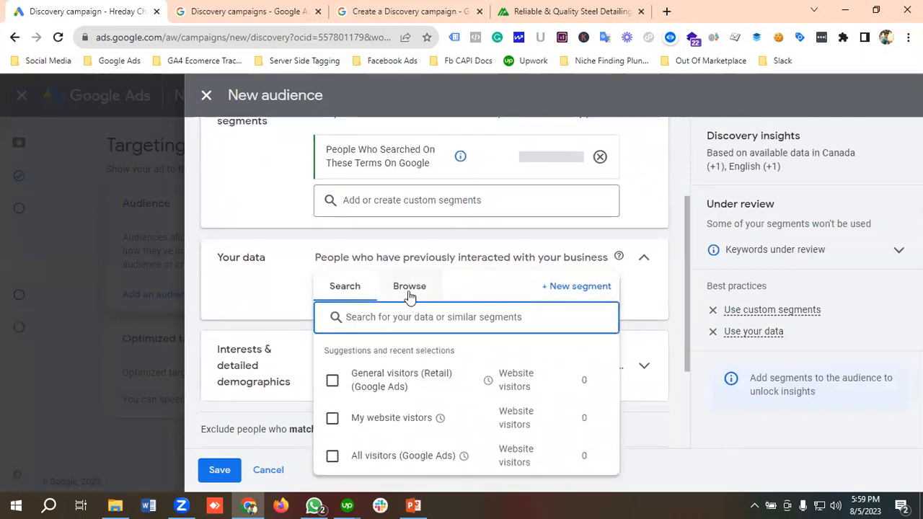
{"action": "left_click", "coordinate": [410, 288]}
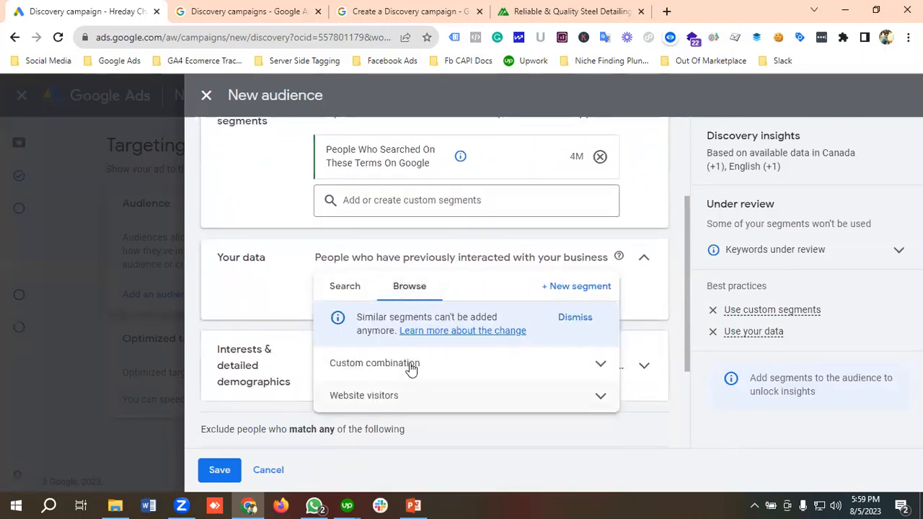
{"action": "left_click", "coordinate": [411, 396]}
{"action": "scroll", "coordinate": [411, 369], "scroll_direction": "down", "scroll_amount": 1}
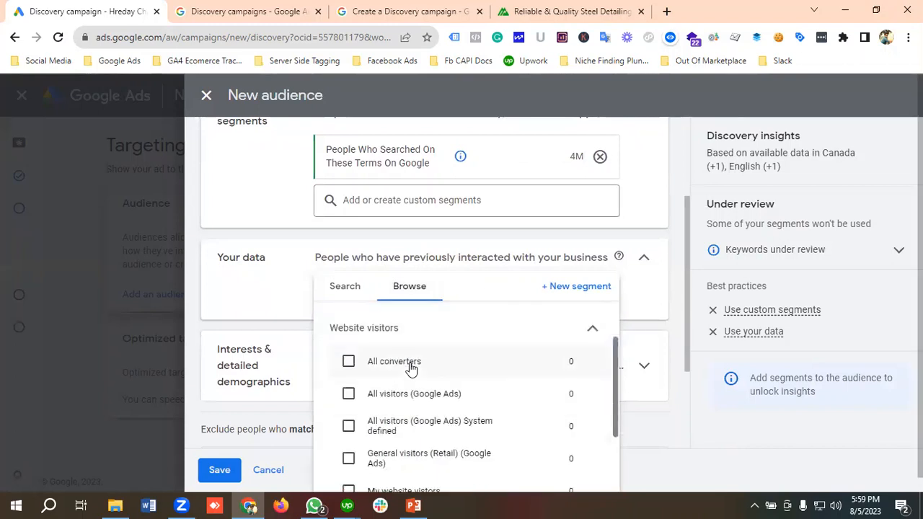
{"action": "left_click", "coordinate": [469, 365]}
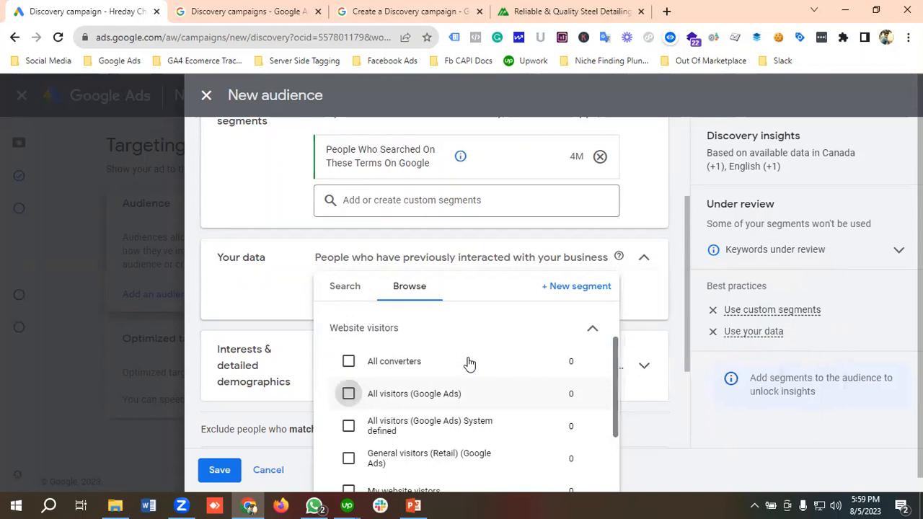
{"action": "mouse_move", "coordinate": [469, 364]}
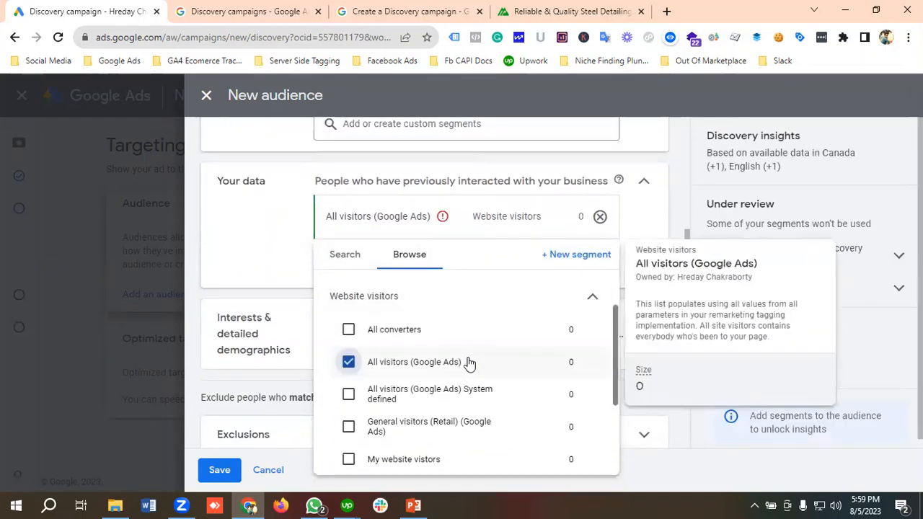
{"action": "left_click", "coordinate": [469, 365]}
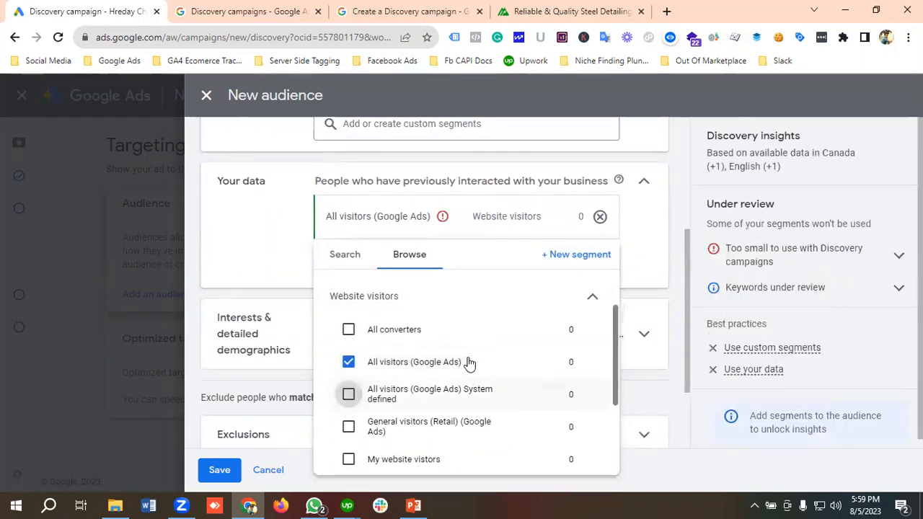
{"action": "scroll", "coordinate": [470, 365], "scroll_direction": "down", "scroll_amount": 1}
{"action": "left_click", "coordinate": [348, 391]}
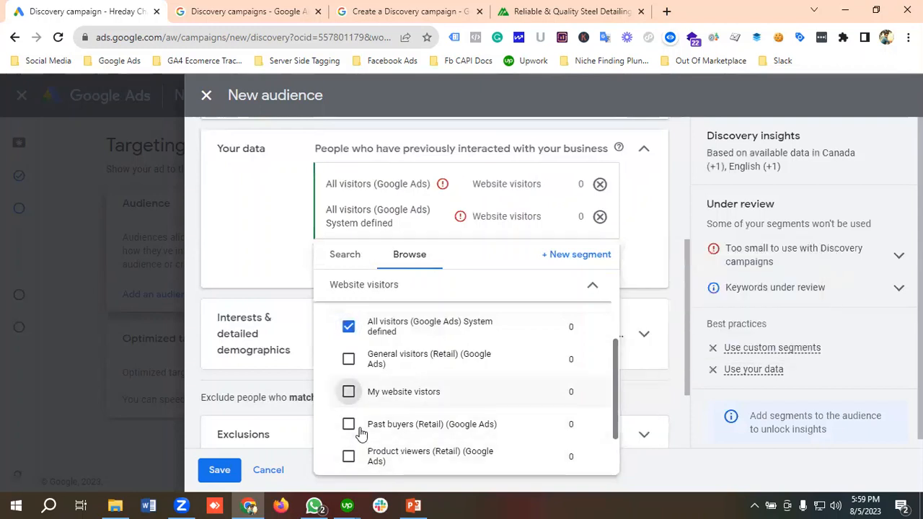
{"action": "left_click", "coordinate": [272, 274]}
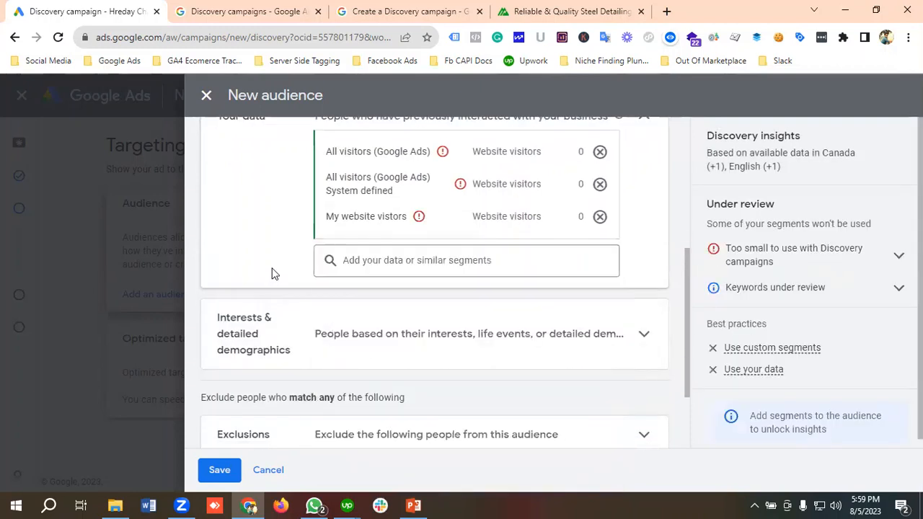
Step: Search the audience's interests and detailed demographics for Steels Detailing
{"action": "scroll", "coordinate": [353, 321], "scroll_direction": "down", "scroll_amount": 1}
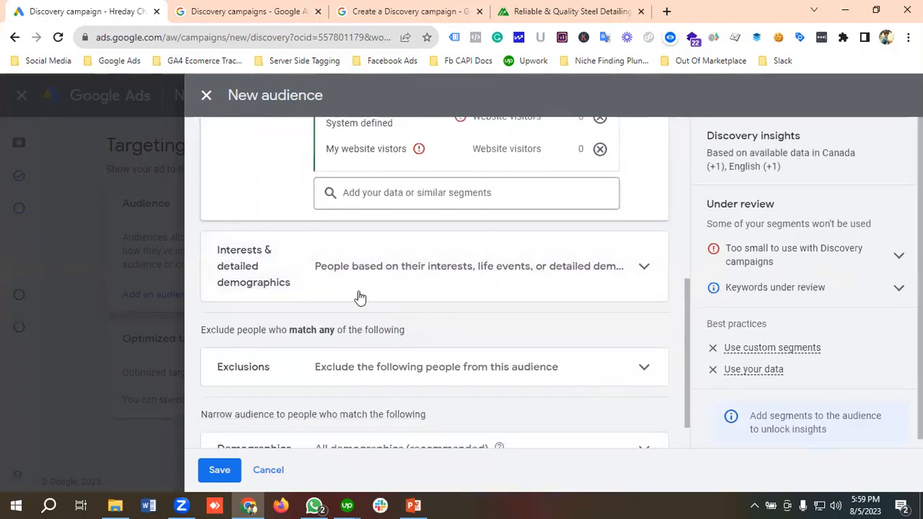
{"action": "left_click", "coordinate": [393, 268]}
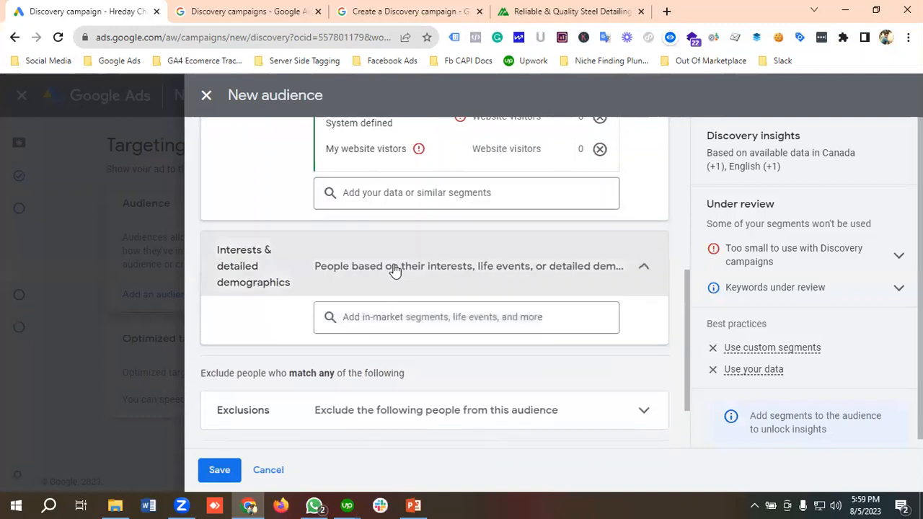
{"action": "left_click", "coordinate": [401, 322]}
{"action": "type", "text": "S"}
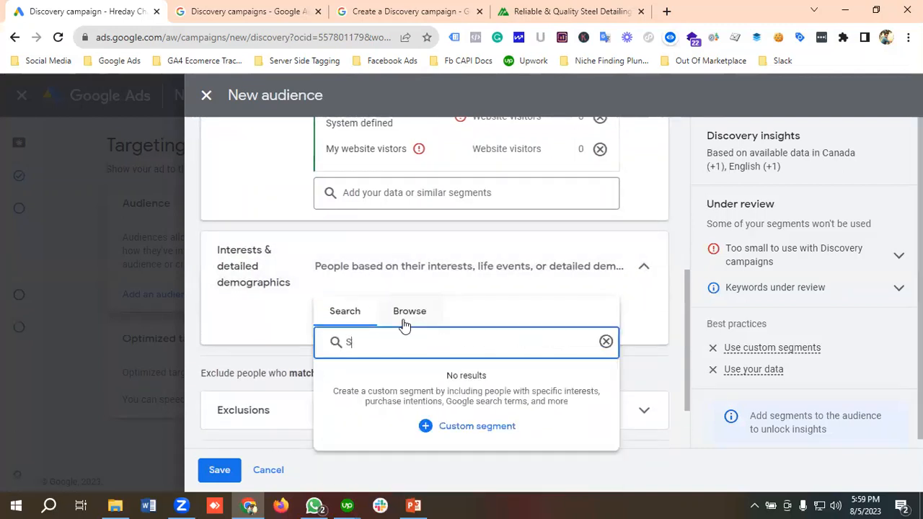
{"action": "type", "text": "teels D"}
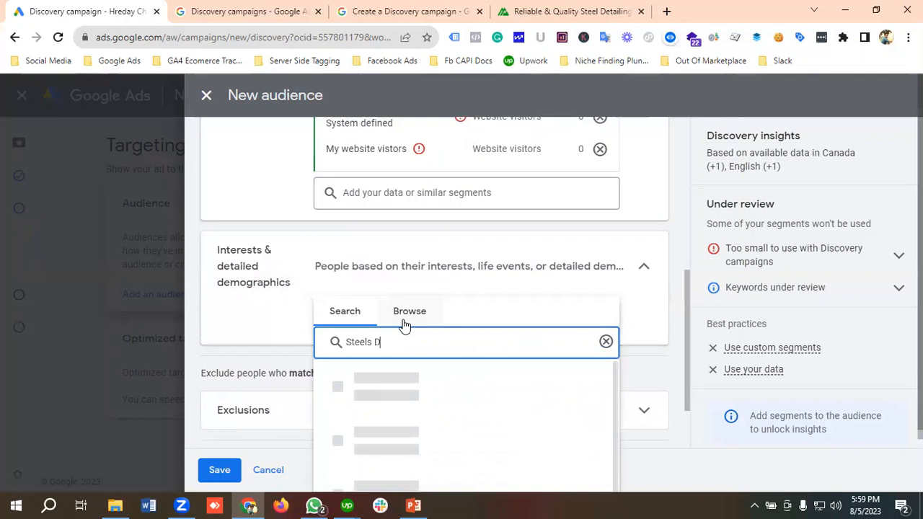
{"action": "type", "text": "etailing"}
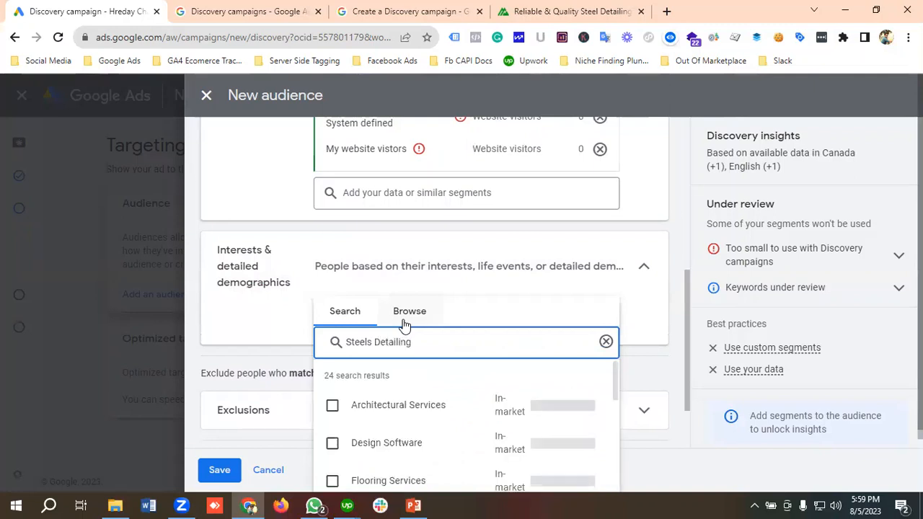
Step: Look through the suggested in-market, detailed demographics and affinity segments for ones relevant to steel detailing
{"action": "scroll", "coordinate": [410, 325], "scroll_direction": "down", "scroll_amount": 3}
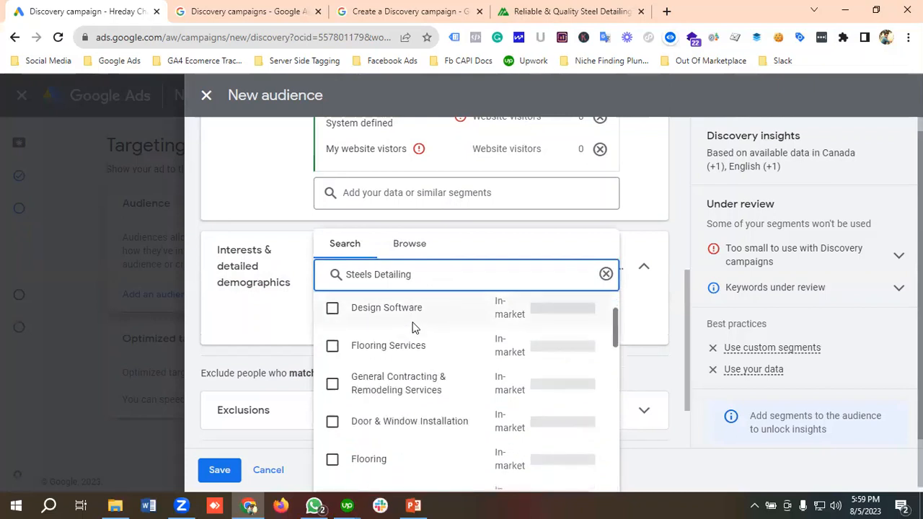
{"action": "scroll", "coordinate": [412, 328], "scroll_direction": "down", "scroll_amount": 2}
{"action": "scroll", "coordinate": [414, 328], "scroll_direction": "up", "scroll_amount": 2}
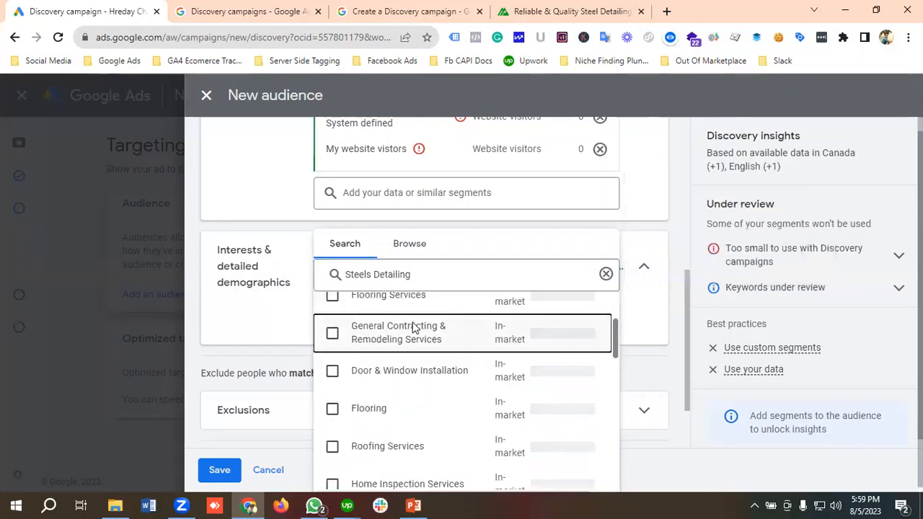
{"action": "scroll", "coordinate": [414, 329], "scroll_direction": "down", "scroll_amount": 2}
{"action": "scroll", "coordinate": [414, 328], "scroll_direction": "down", "scroll_amount": 3}
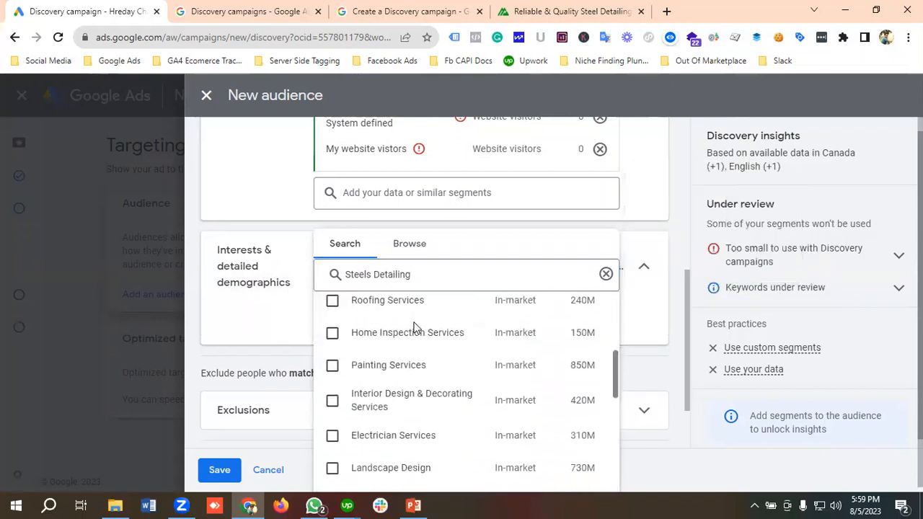
{"action": "scroll", "coordinate": [413, 326], "scroll_direction": "down", "scroll_amount": 1}
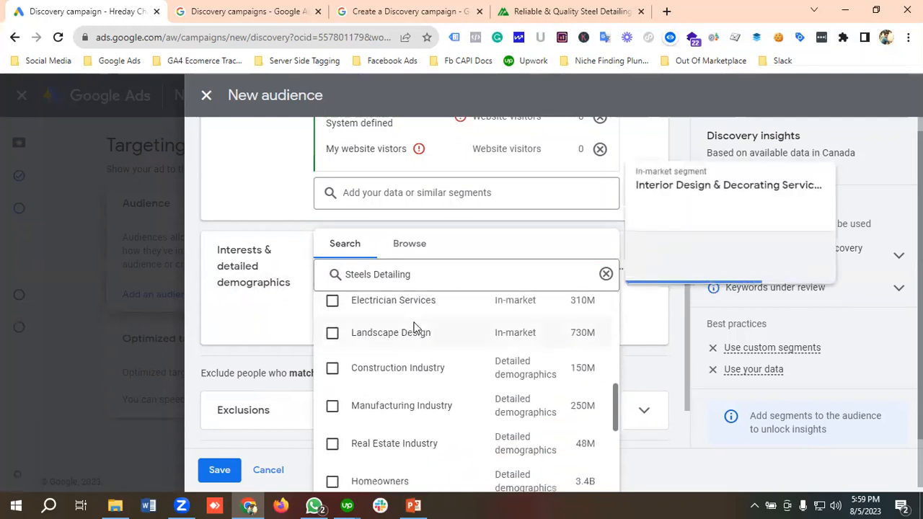
{"action": "scroll", "coordinate": [458, 361], "scroll_direction": "up", "scroll_amount": 2}
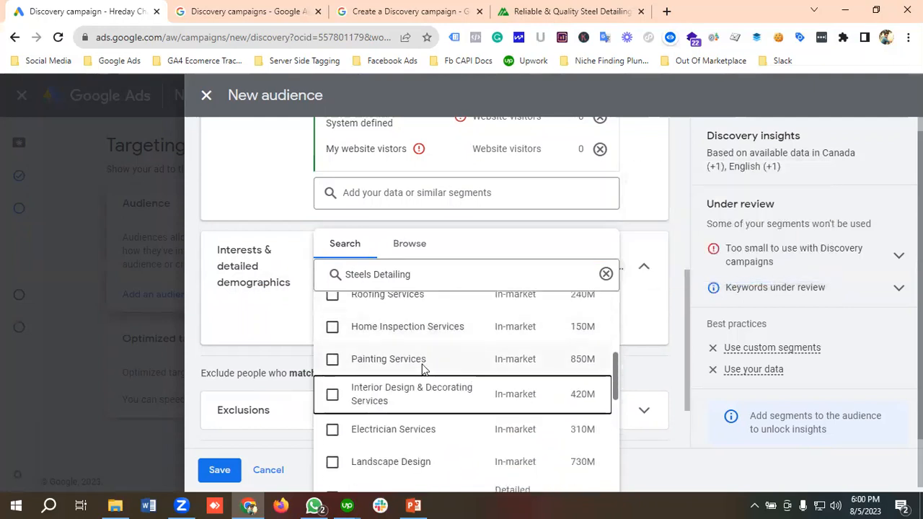
{"action": "scroll", "coordinate": [425, 369], "scroll_direction": "down", "scroll_amount": 4}
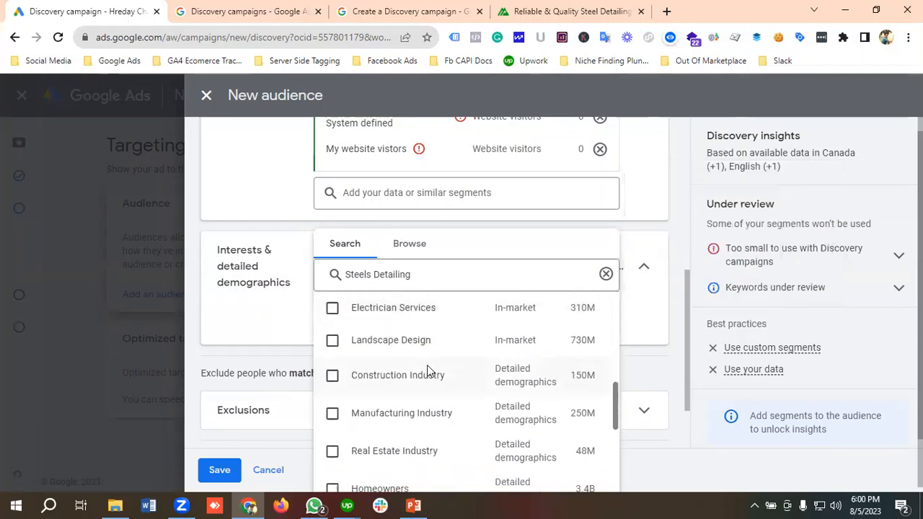
{"action": "scroll", "coordinate": [426, 366], "scroll_direction": "down", "scroll_amount": 2}
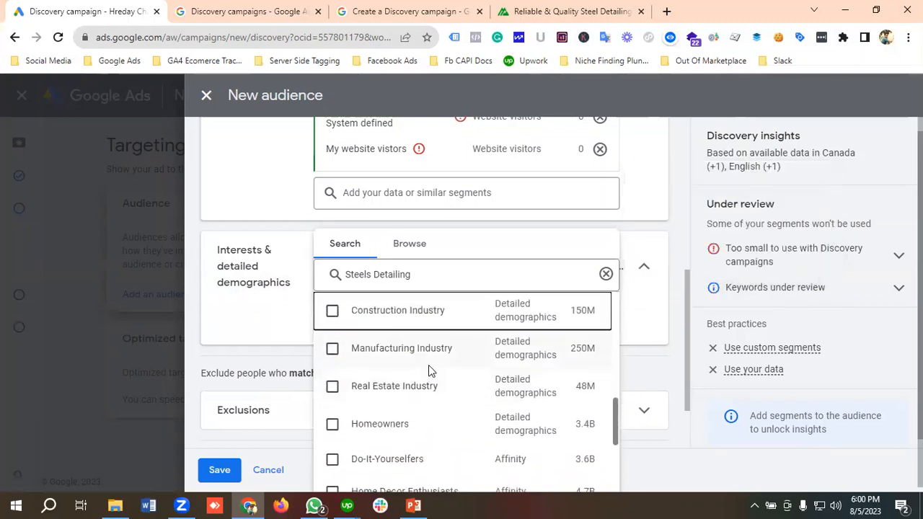
{"action": "scroll", "coordinate": [428, 365], "scroll_direction": "up", "scroll_amount": 4}
Step: Search the interests and detailed demographics for Constru instead, and add the Construction Industry segment to the audience
{"action": "left_click_drag", "start_coordinate": [407, 274], "coordinate": [341, 278]}
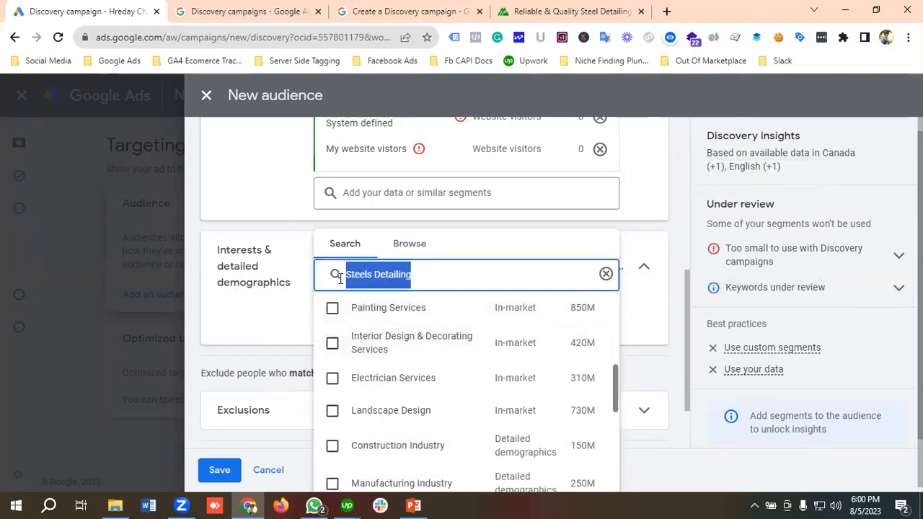
{"action": "key", "text": "BackSpace"}
{"action": "type", "text": "C"}
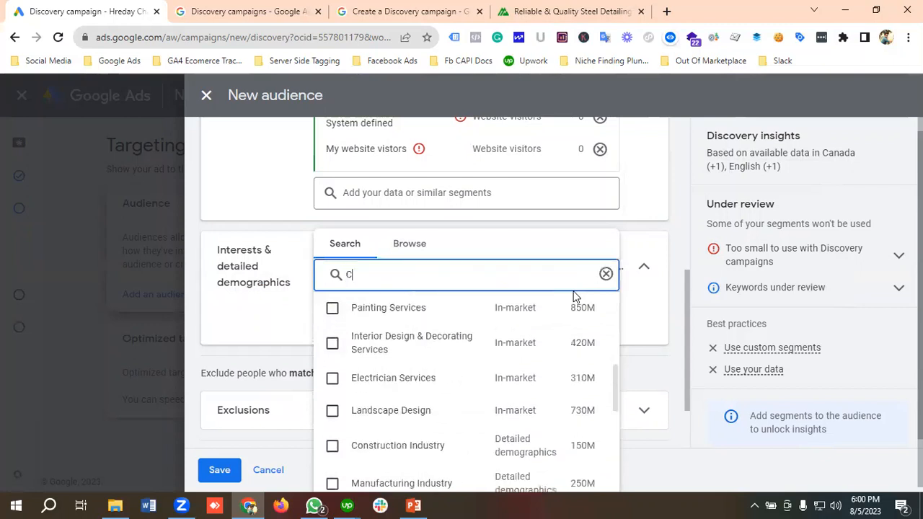
{"action": "type", "text": "onstr"}
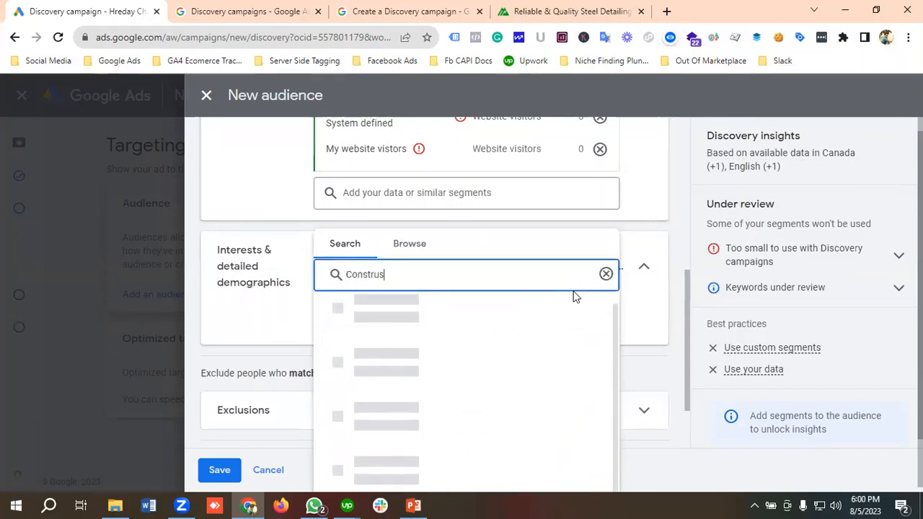
{"action": "type", "text": "us"}
{"action": "key", "text": "BackSpace"}
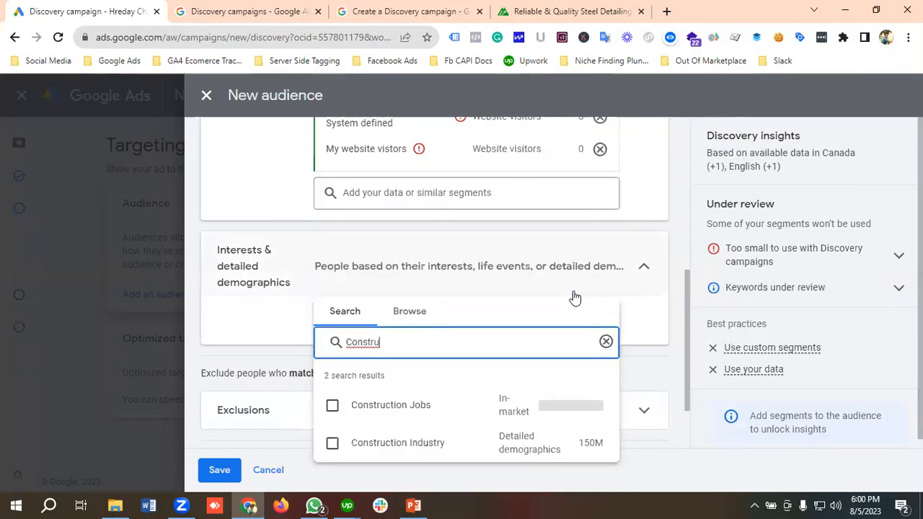
{"action": "left_click", "coordinate": [332, 445]}
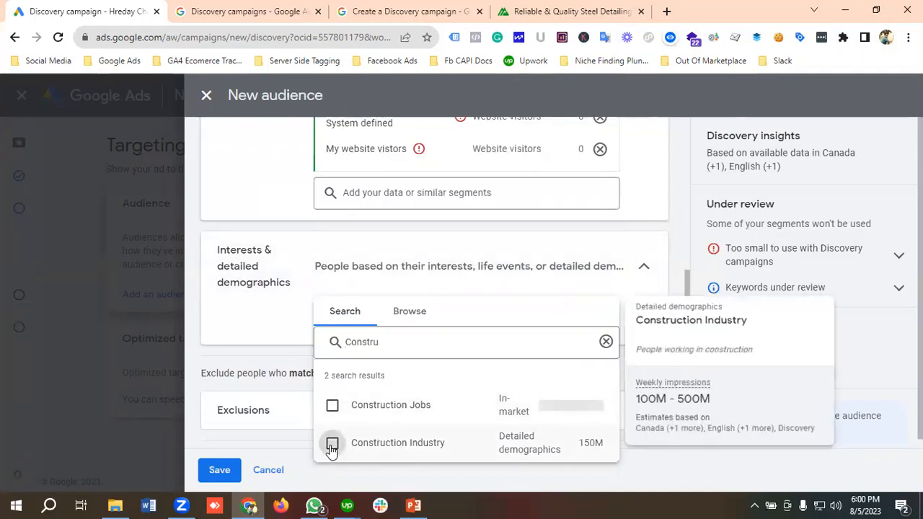
{"action": "left_click", "coordinate": [274, 336]}
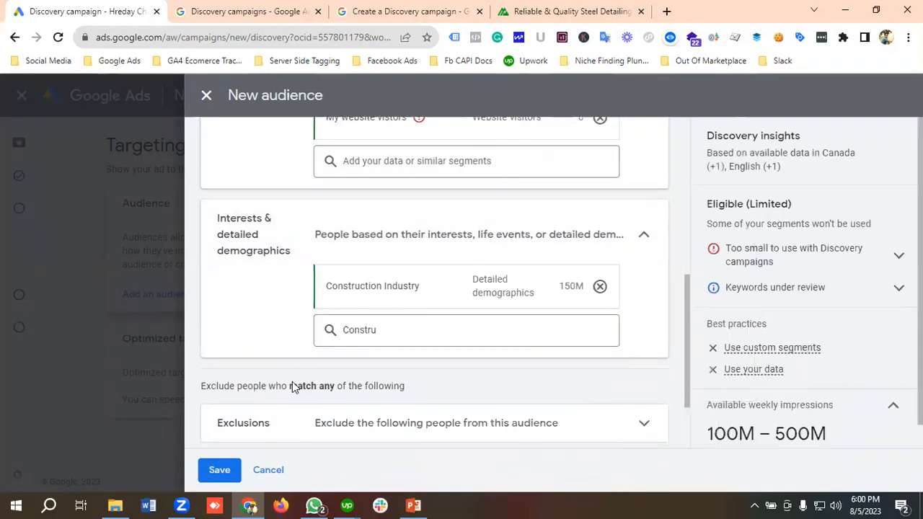
Step: Check the remaining audience settings and the available weekly impressions, and save the new audience
{"action": "scroll", "coordinate": [610, 308], "scroll_direction": "down", "scroll_amount": 1}
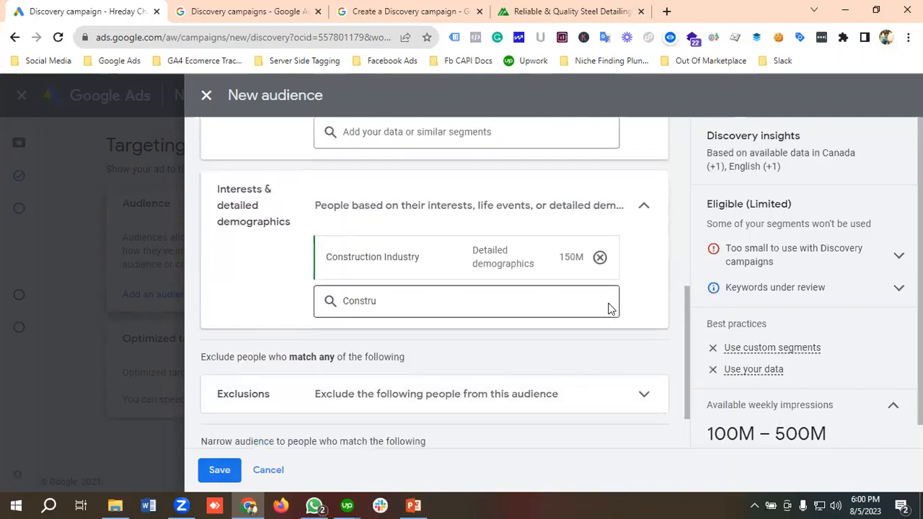
{"action": "scroll", "coordinate": [610, 308], "scroll_direction": "down", "scroll_amount": 1}
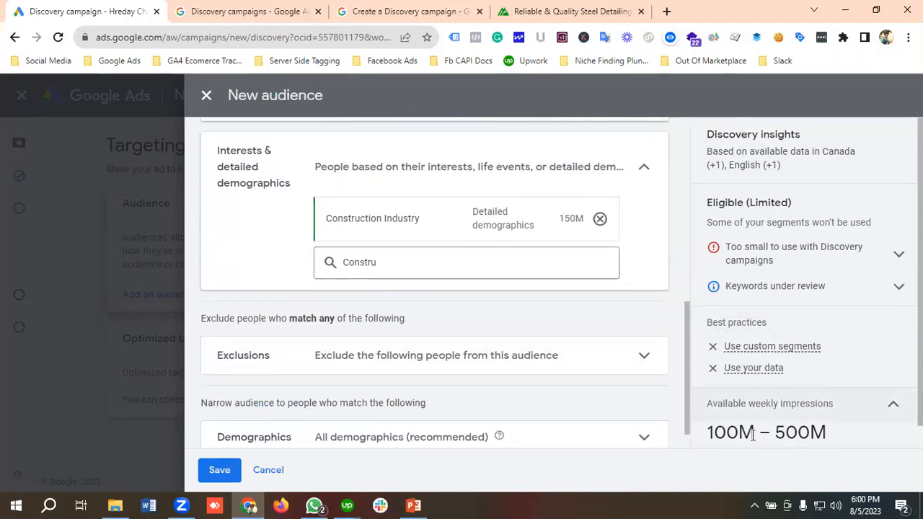
{"action": "scroll", "coordinate": [752, 435], "scroll_direction": "down", "scroll_amount": 1}
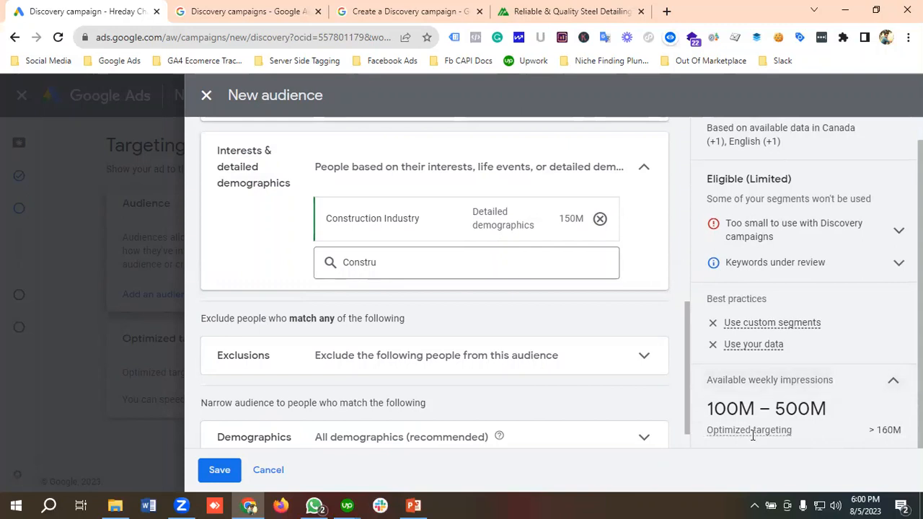
{"action": "left_click", "coordinate": [225, 473]}
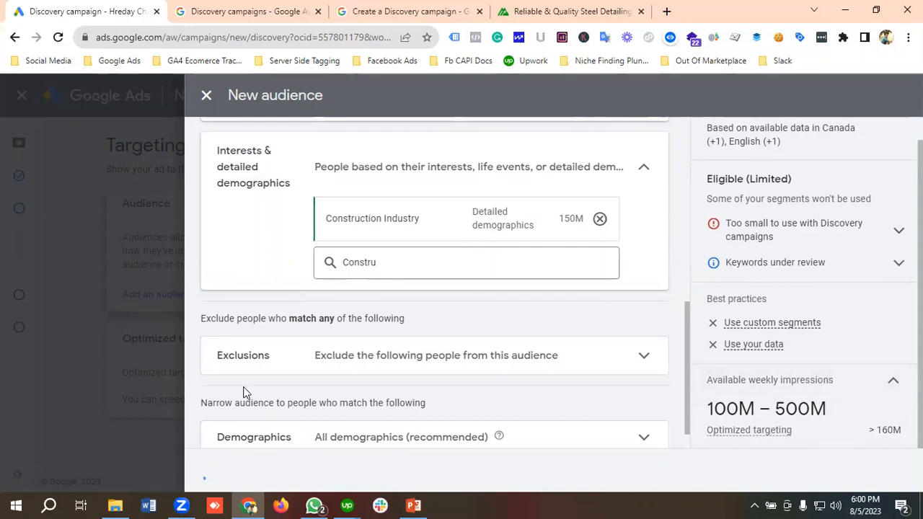
Step: Keep optimized targeting enabled, proceed to the ad creation stage and dismiss the identity confirmation request
{"action": "scroll", "coordinate": [303, 323], "scroll_direction": "down", "scroll_amount": 3}
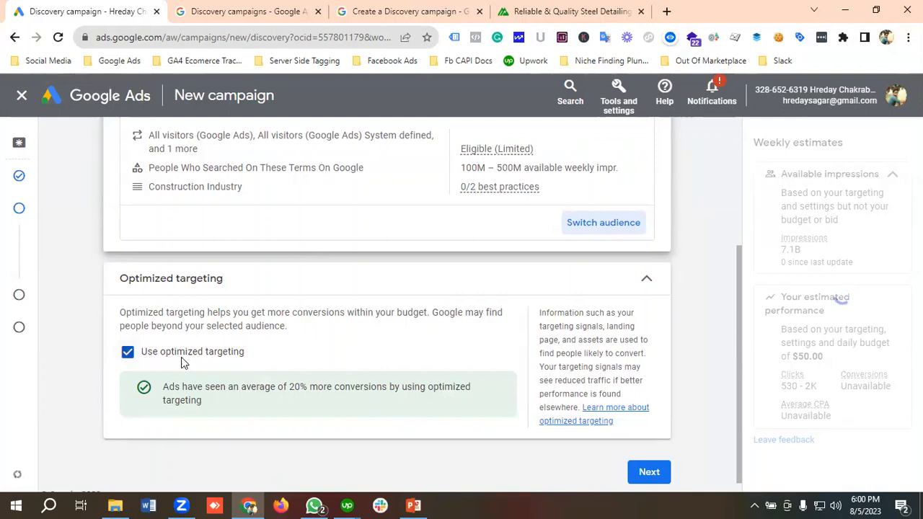
{"action": "scroll", "coordinate": [269, 340], "scroll_direction": "down", "scroll_amount": 1}
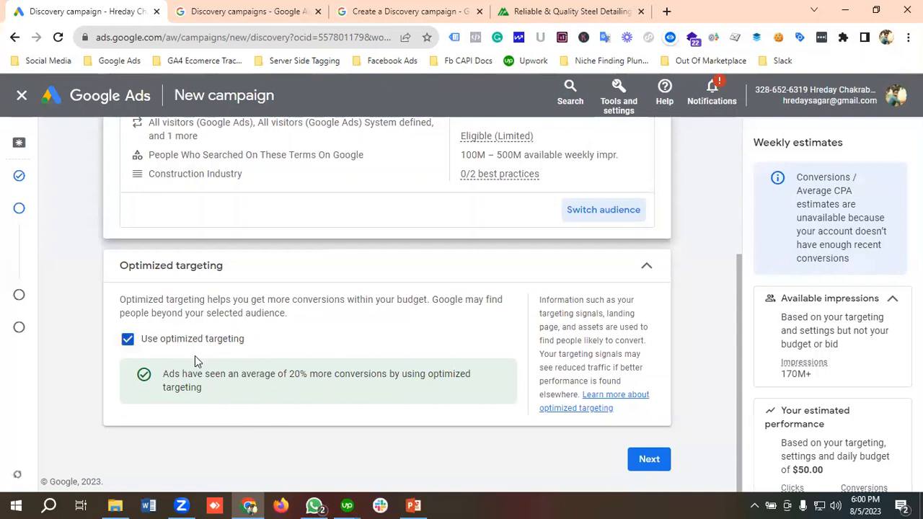
{"action": "left_click", "coordinate": [647, 462]}
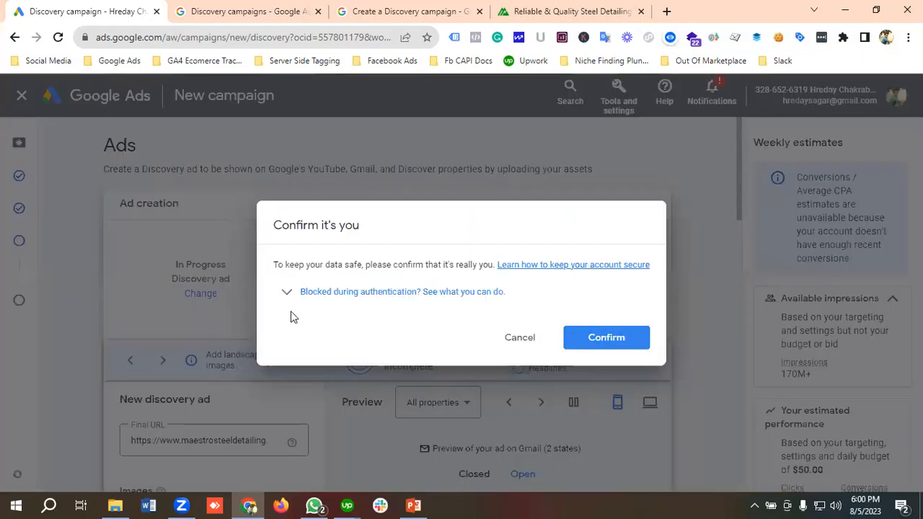
{"action": "left_click", "coordinate": [529, 345]}
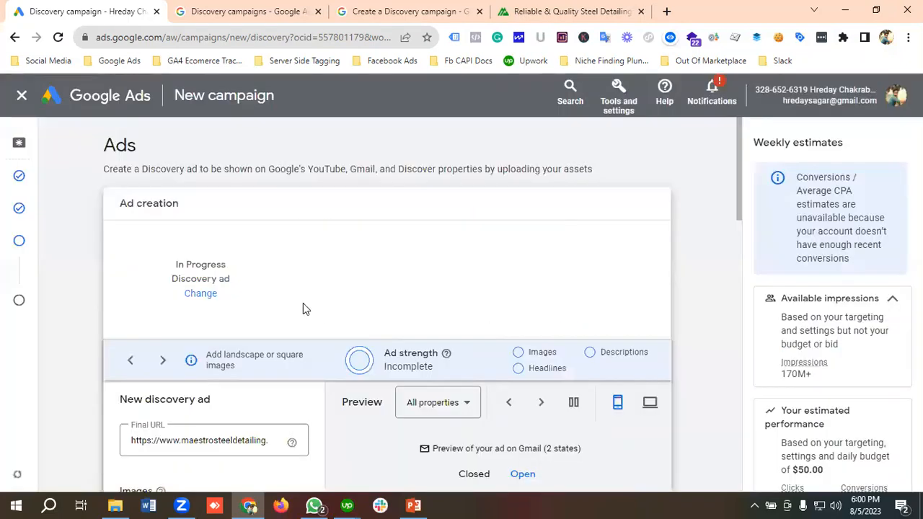
Step: Open the image selection for the new Discovery ad and look through the suggested, asset library, website and upload sources
{"action": "scroll", "coordinate": [289, 299], "scroll_direction": "down", "scroll_amount": 1}
{"action": "scroll", "coordinate": [274, 292], "scroll_direction": "down", "scroll_amount": 1}
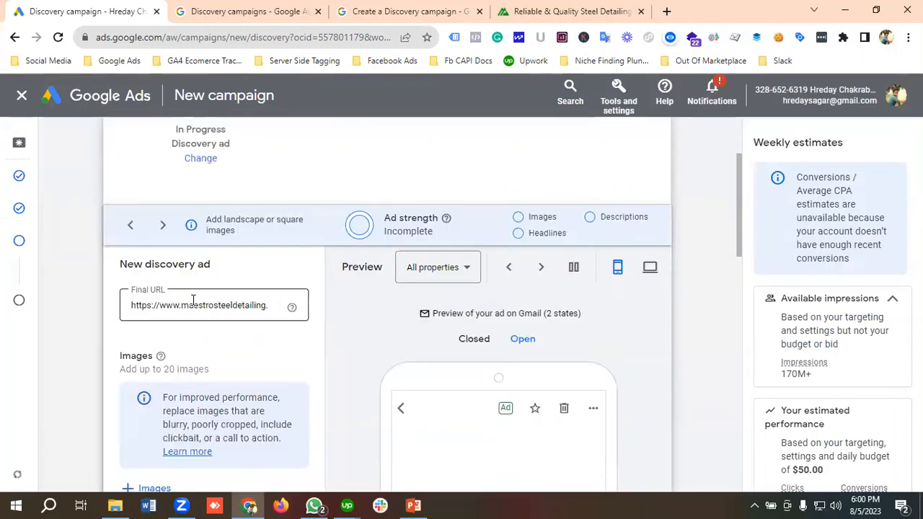
{"action": "scroll", "coordinate": [234, 303], "scroll_direction": "down", "scroll_amount": 3}
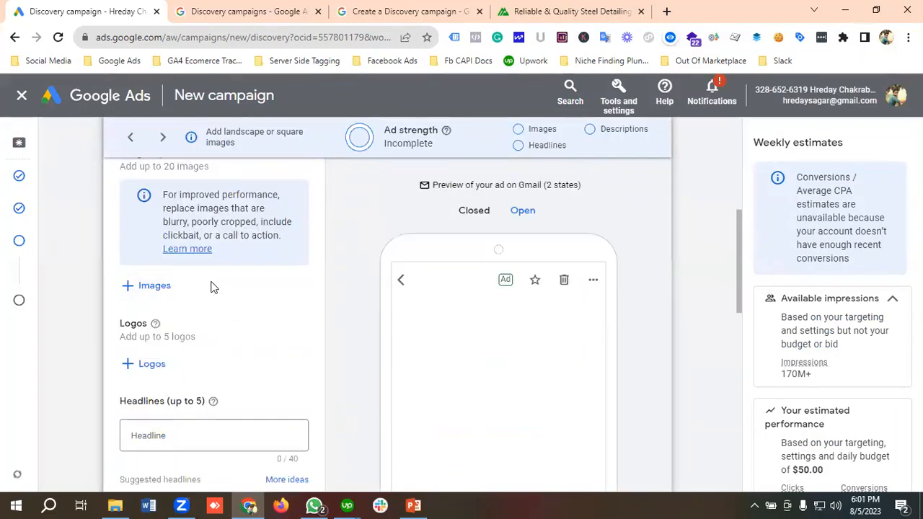
{"action": "scroll", "coordinate": [253, 289], "scroll_direction": "up", "scroll_amount": 1}
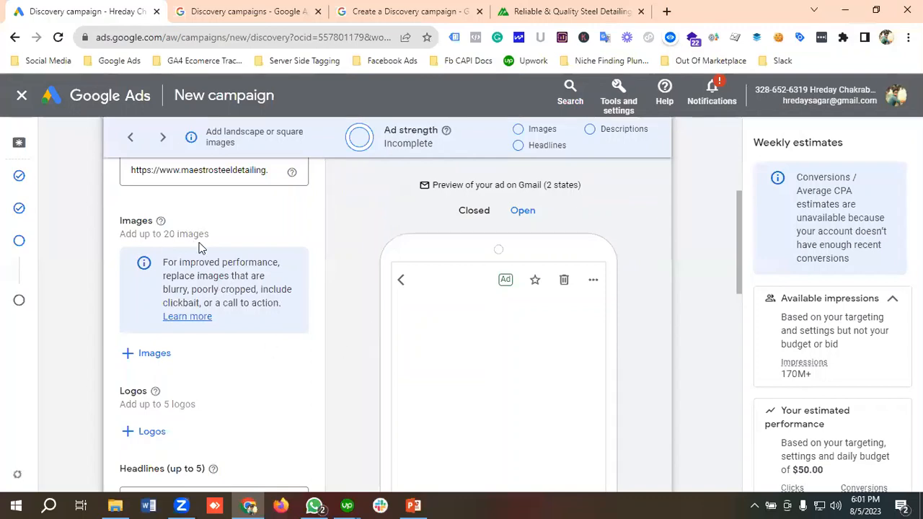
{"action": "left_click", "coordinate": [152, 356]}
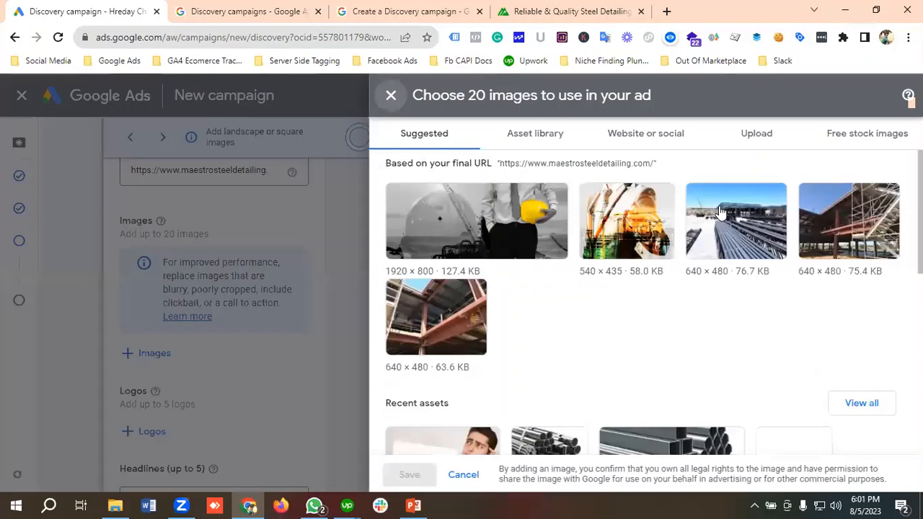
{"action": "left_click", "coordinate": [546, 143]}
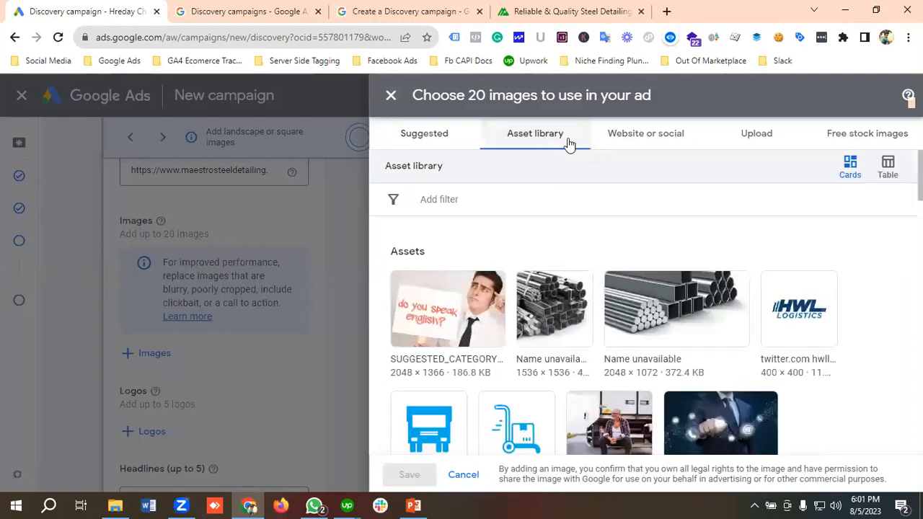
{"action": "left_click", "coordinate": [645, 138]}
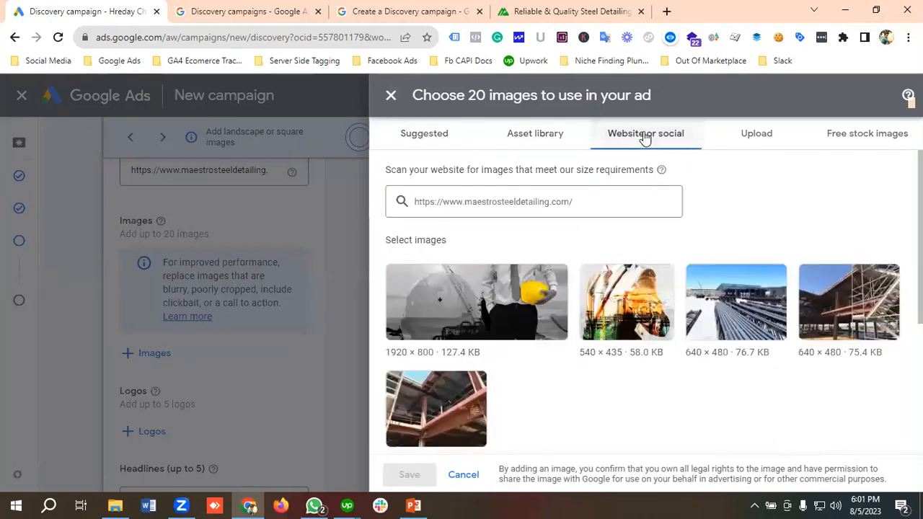
{"action": "left_click", "coordinate": [594, 201]}
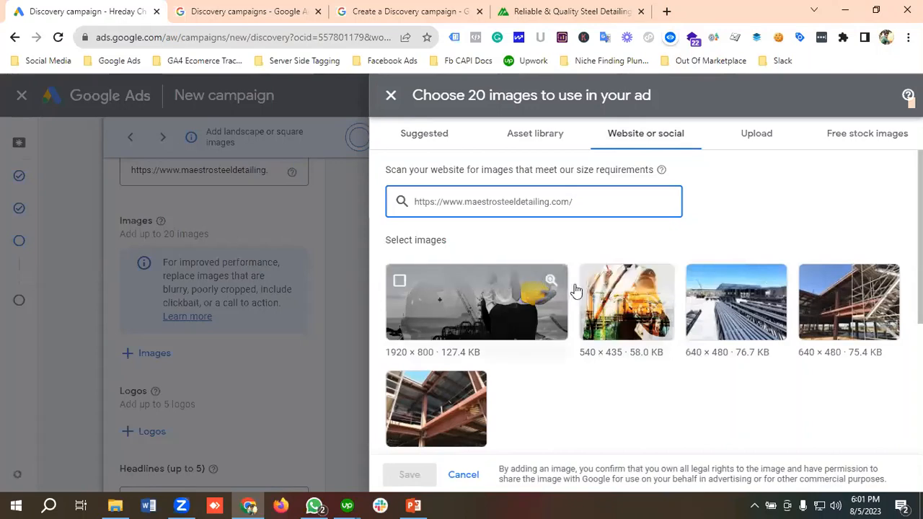
{"action": "left_click", "coordinate": [755, 139]}
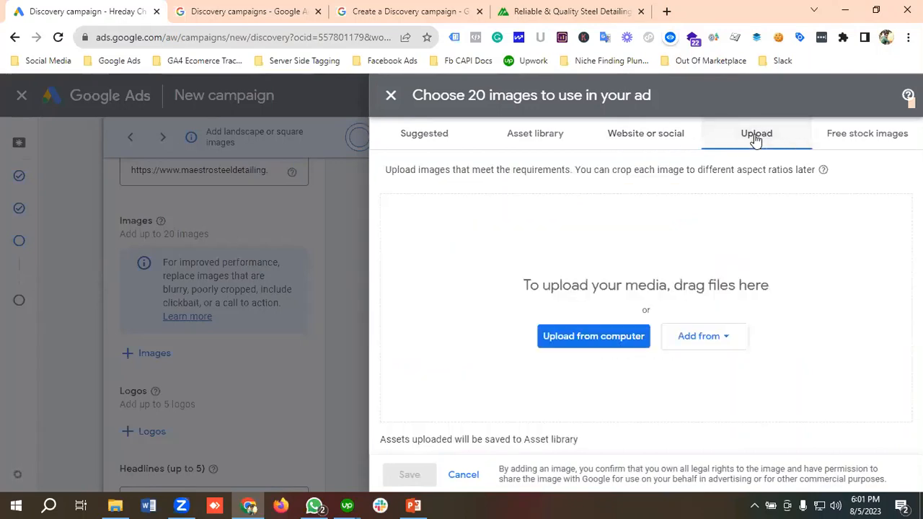
{"action": "left_click", "coordinate": [632, 144]}
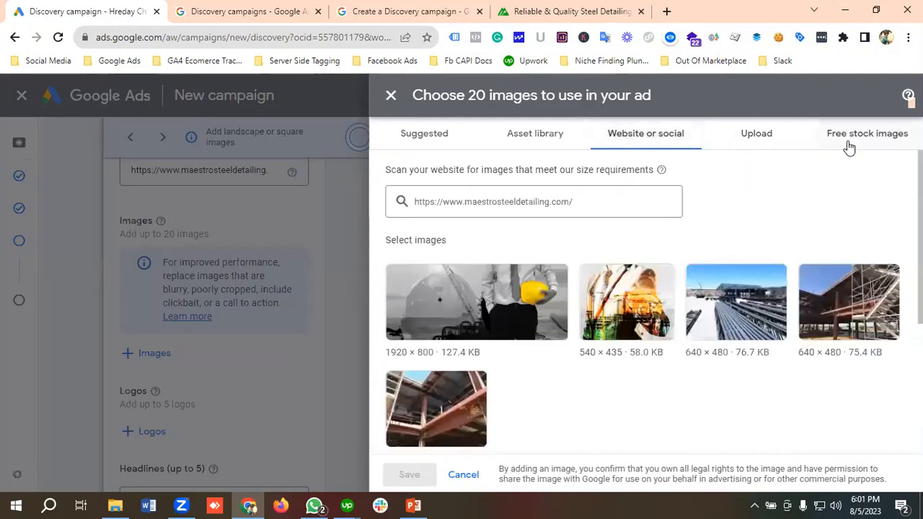
Step: Select the first four free stock images of steel structures for the ad
{"action": "left_click", "coordinate": [849, 146]}
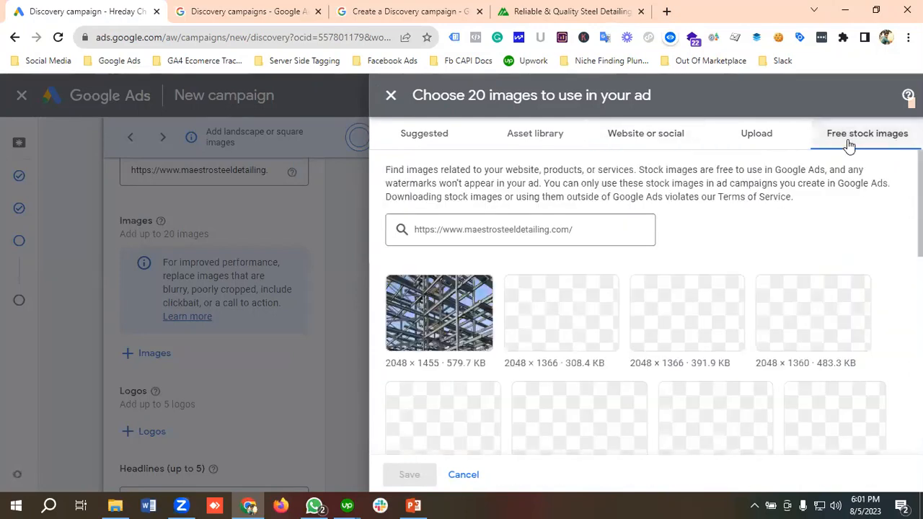
{"action": "mouse_move", "coordinate": [404, 303]}
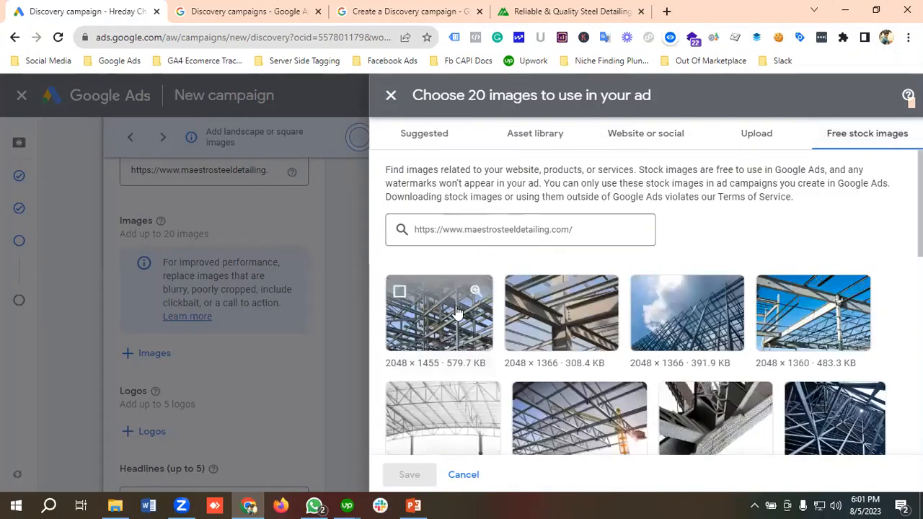
{"action": "left_click", "coordinate": [400, 296]}
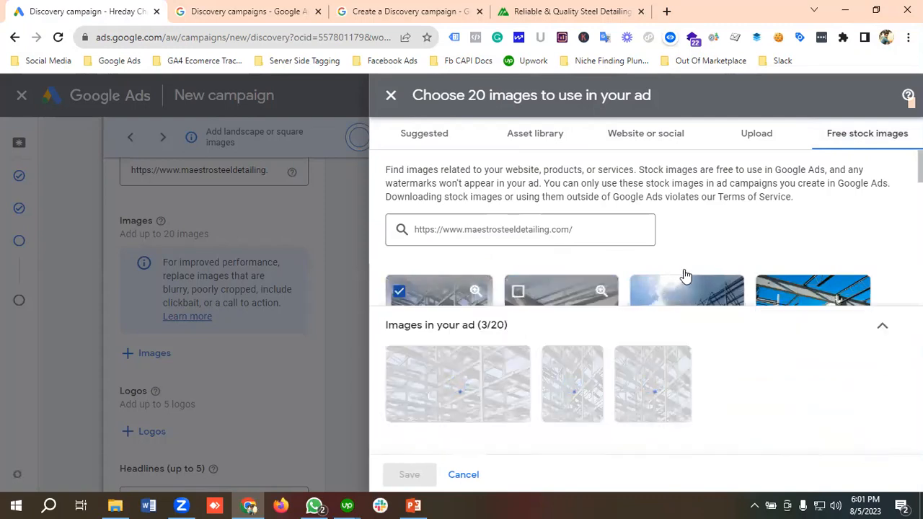
{"action": "scroll", "coordinate": [689, 261], "scroll_direction": "down", "scroll_amount": 1}
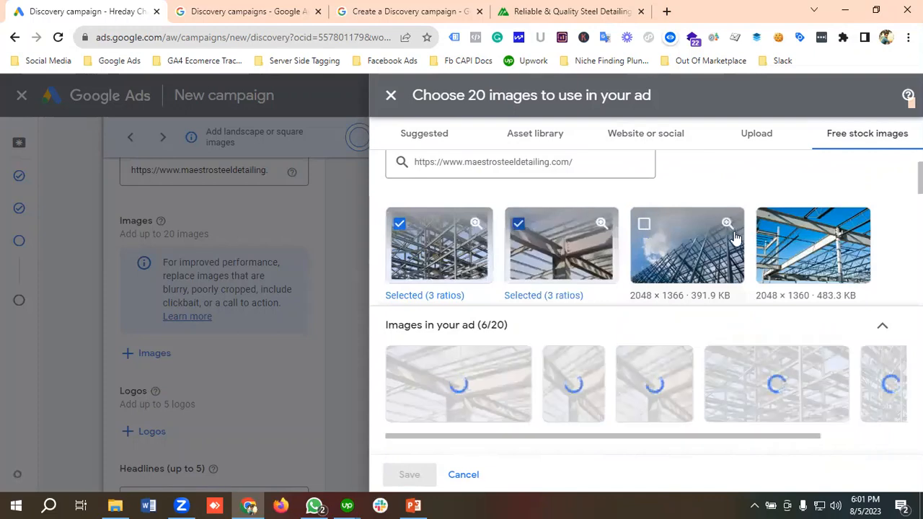
{"action": "left_click", "coordinate": [647, 230]}
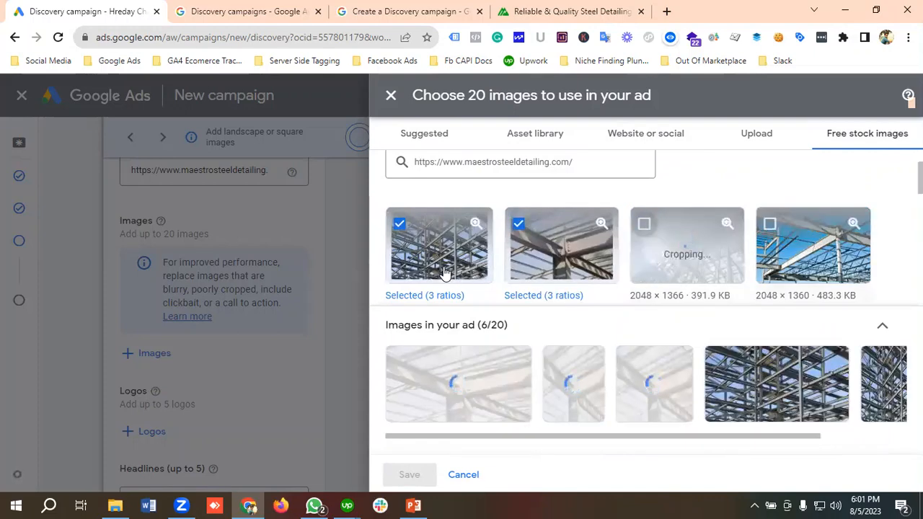
{"action": "scroll", "coordinate": [489, 330], "scroll_direction": "down", "scroll_amount": 1}
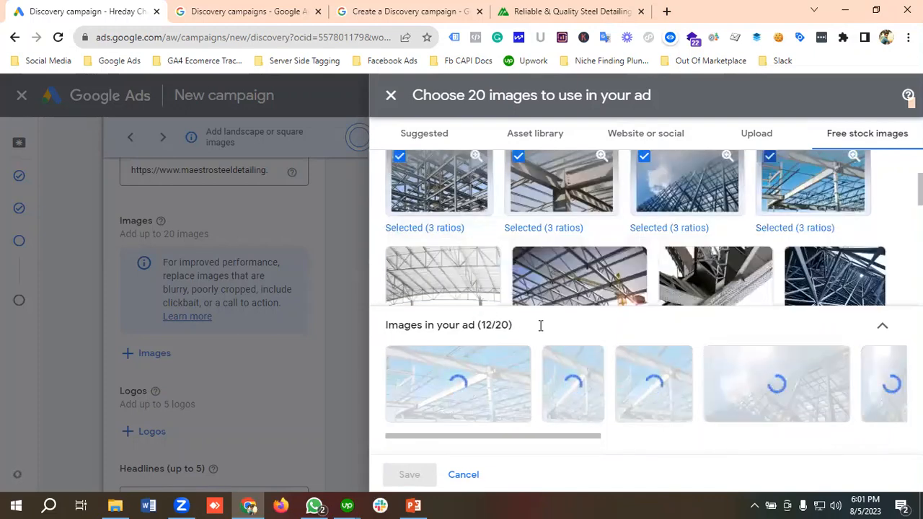
{"action": "scroll", "coordinate": [517, 305], "scroll_direction": "down", "scroll_amount": 1}
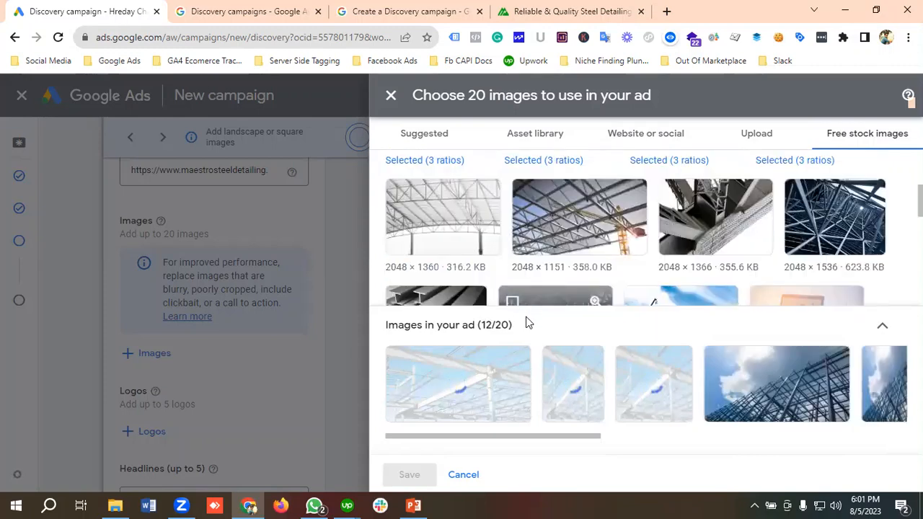
Step: Add the first four images scanned from the Maestro Steel Detailing website and save the ad's image selection
{"action": "left_click", "coordinate": [670, 142]}
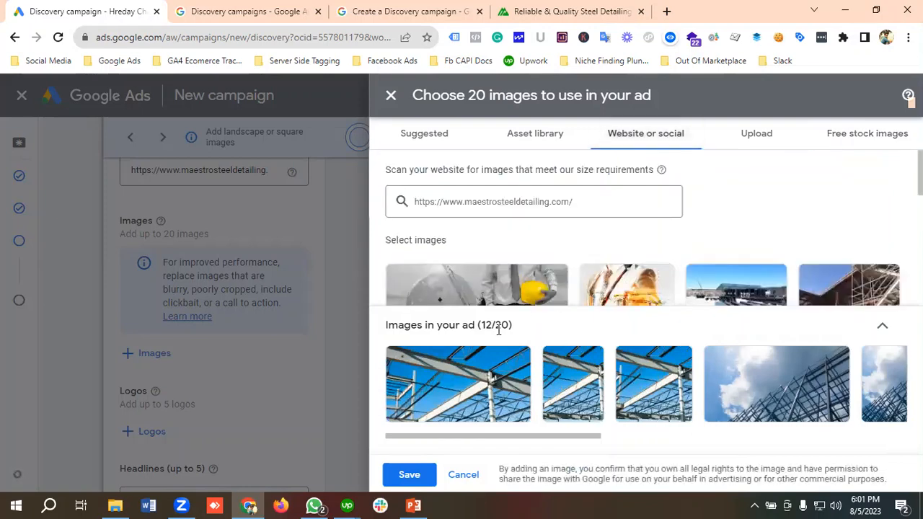
{"action": "left_click", "coordinate": [398, 281]}
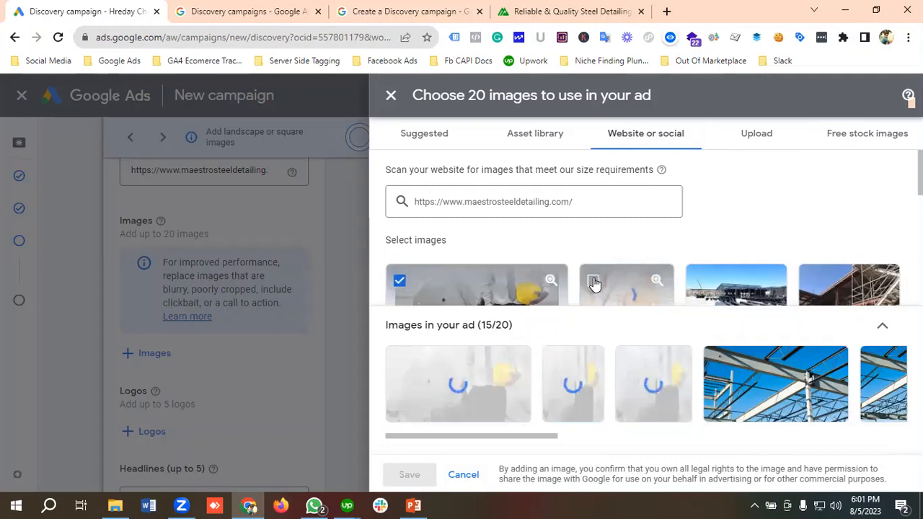
{"action": "left_click", "coordinate": [594, 281]}
{"action": "left_click", "coordinate": [721, 284]}
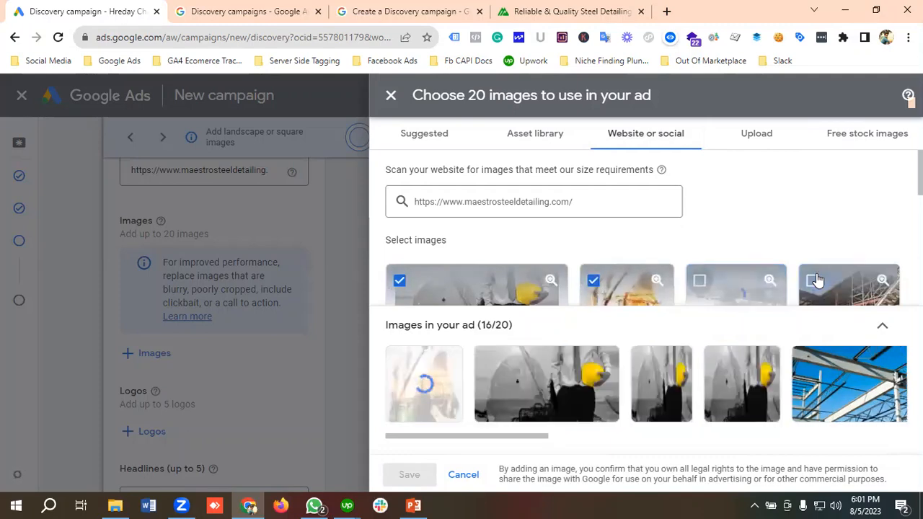
{"action": "left_click", "coordinate": [814, 281]}
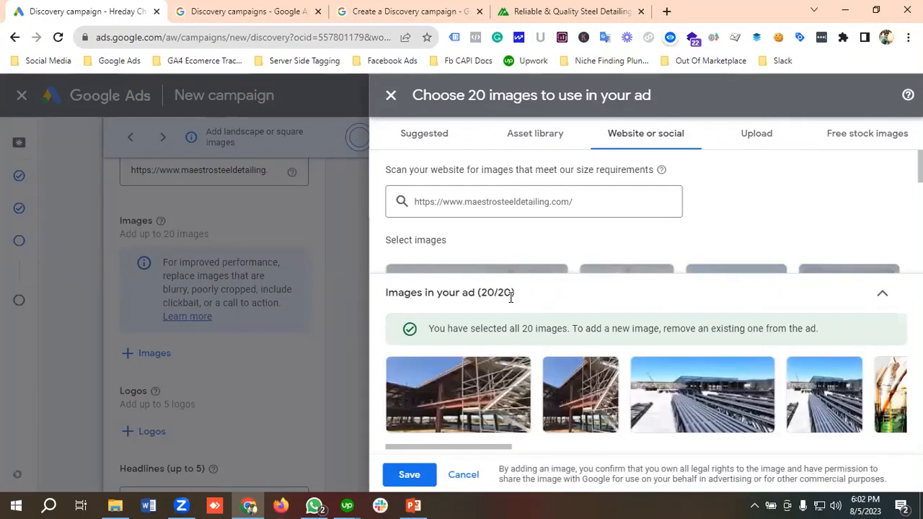
{"action": "left_click", "coordinate": [410, 476]}
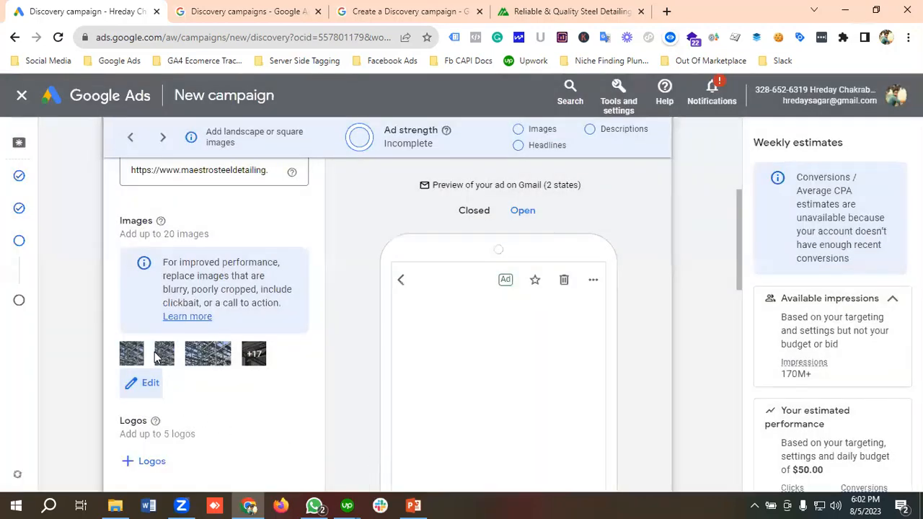
Step: Scan twitter.com/msd_detailing for logos and save the Maestro Steel Detailing logo to the ad
{"action": "scroll", "coordinate": [157, 359], "scroll_direction": "down", "scroll_amount": 2}
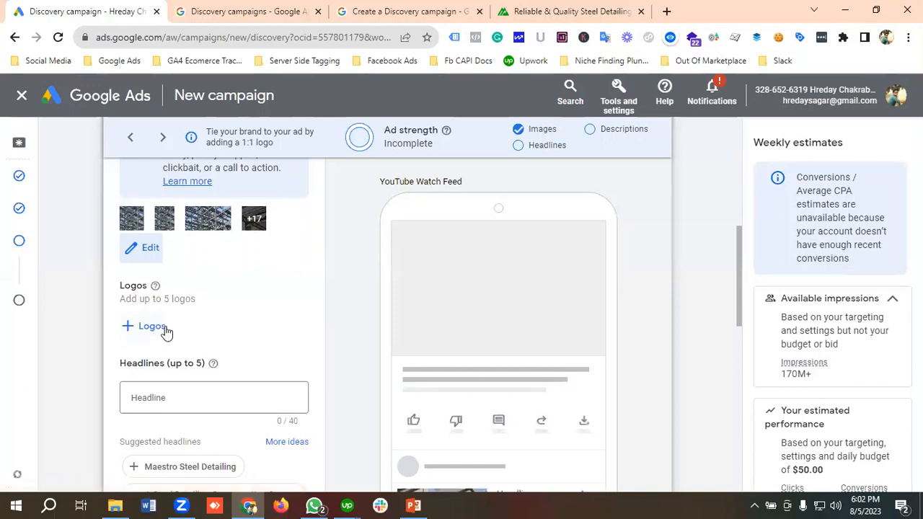
{"action": "left_click", "coordinate": [148, 326]}
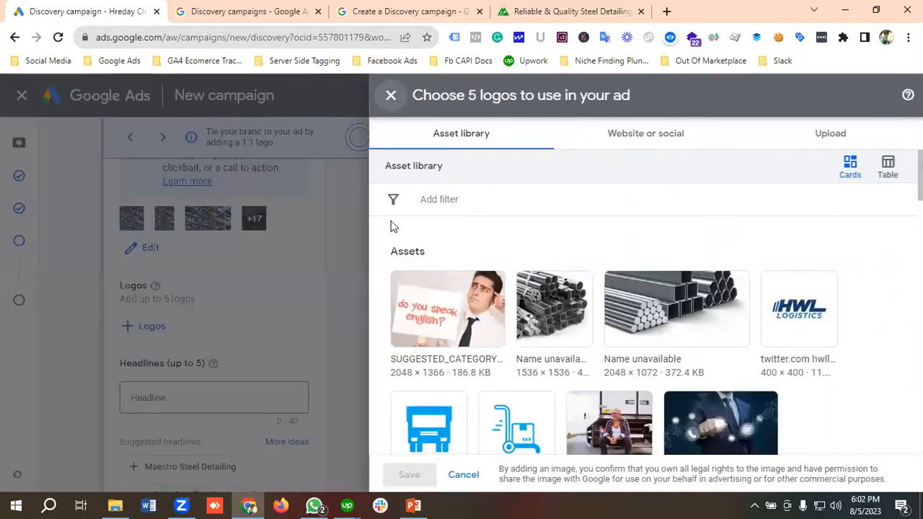
{"action": "left_click", "coordinate": [646, 143]}
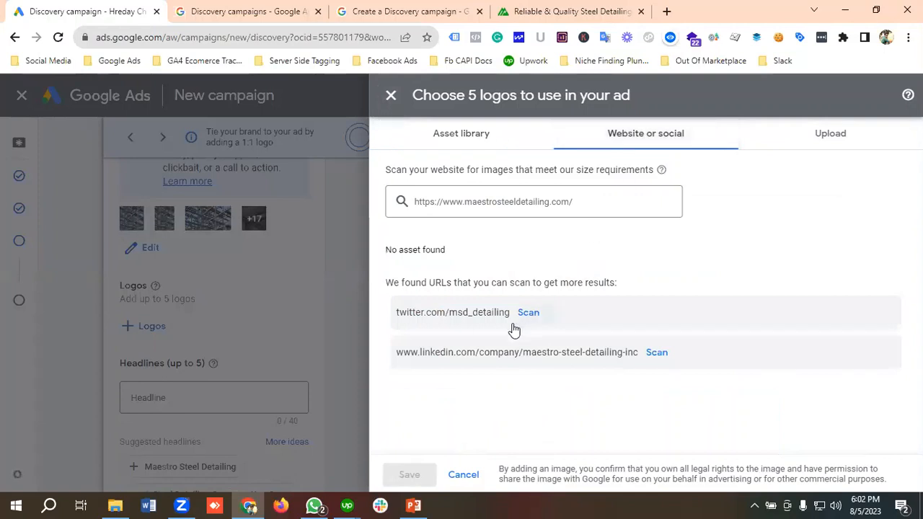
{"action": "left_click", "coordinate": [593, 200]}
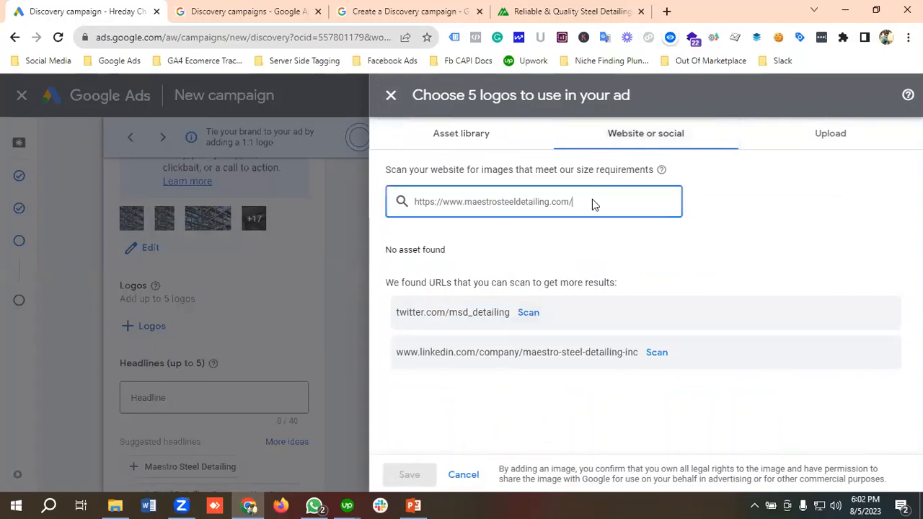
{"action": "left_click", "coordinate": [532, 315]}
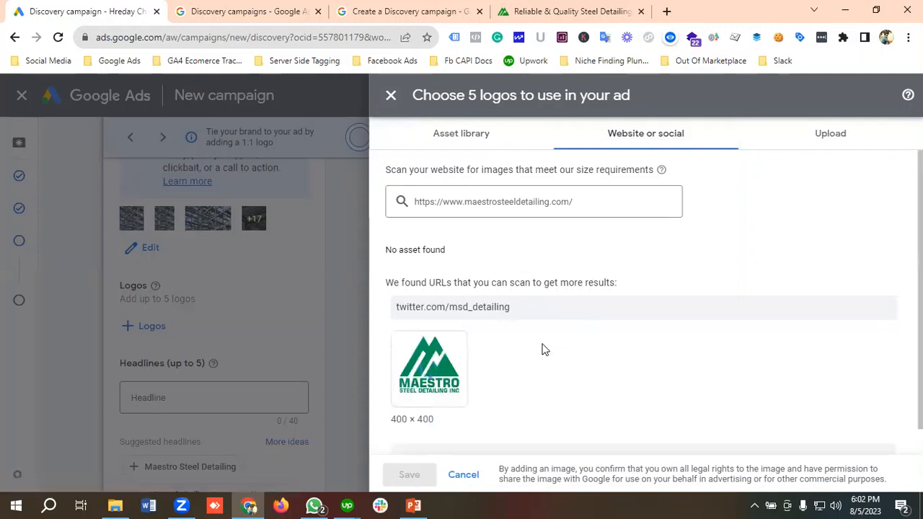
{"action": "mouse_move", "coordinate": [432, 355]}
{"action": "left_click", "coordinate": [404, 347]}
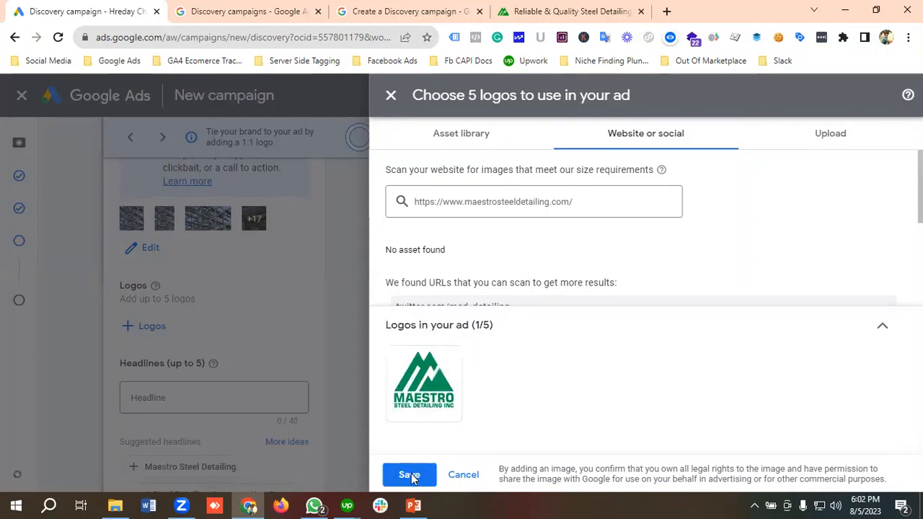
{"action": "left_click", "coordinate": [409, 476]}
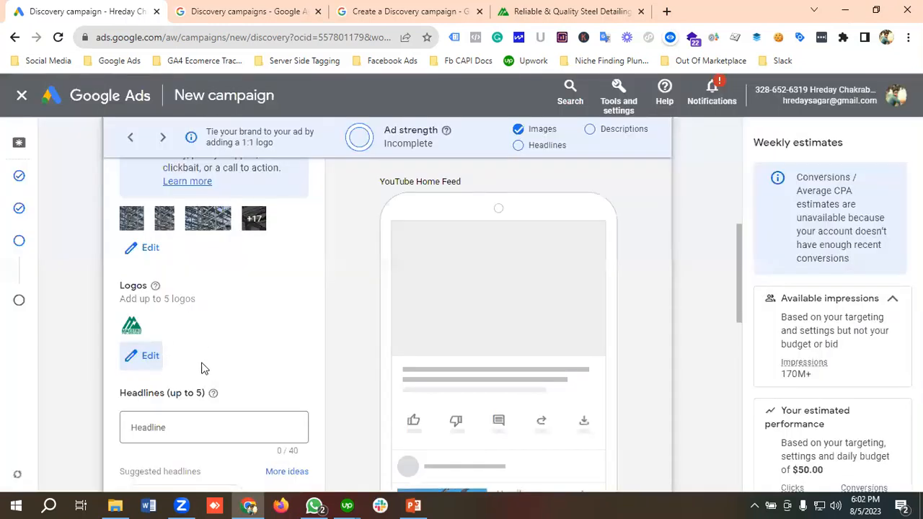
Step: Check the logo on the Maestro Steel Detailing website, and review the ad's suggested headlines and description fields
{"action": "left_click", "coordinate": [570, 11]}
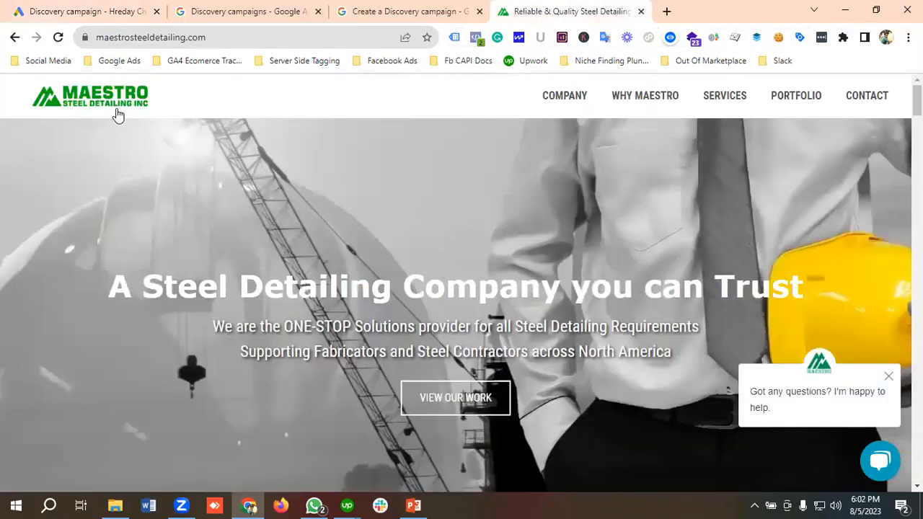
{"action": "left_click", "coordinate": [78, 9]}
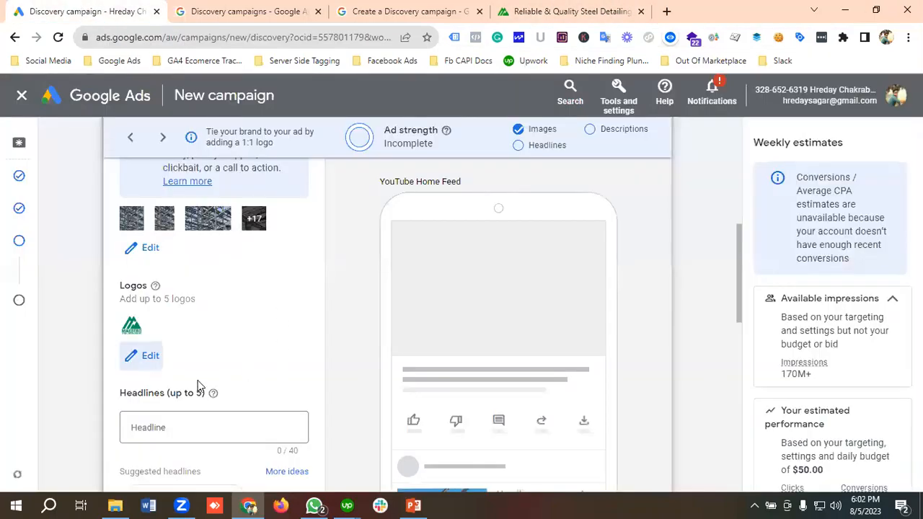
{"action": "scroll", "coordinate": [198, 385], "scroll_direction": "down", "scroll_amount": 4}
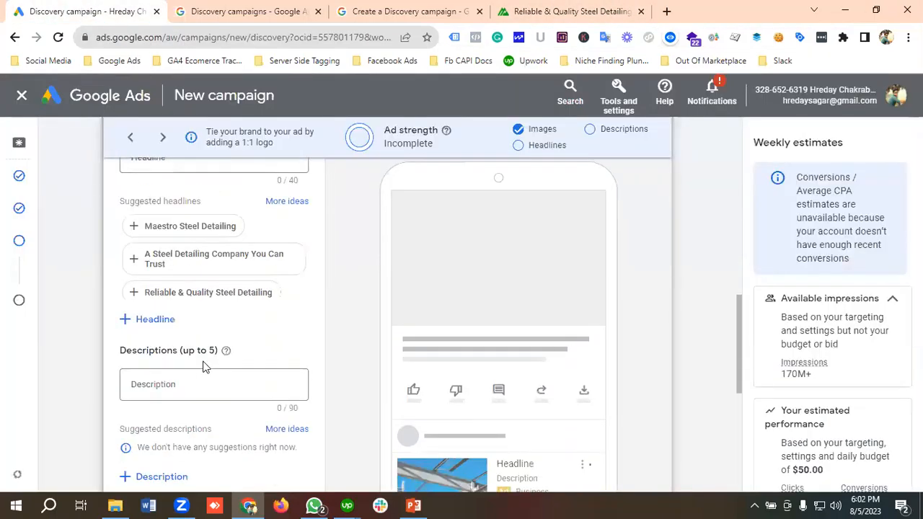
Step: Add extra empty headline fields below the ad's first headline
{"action": "scroll", "coordinate": [203, 366], "scroll_direction": "up", "scroll_amount": 1}
{"action": "left_click", "coordinate": [206, 359]}
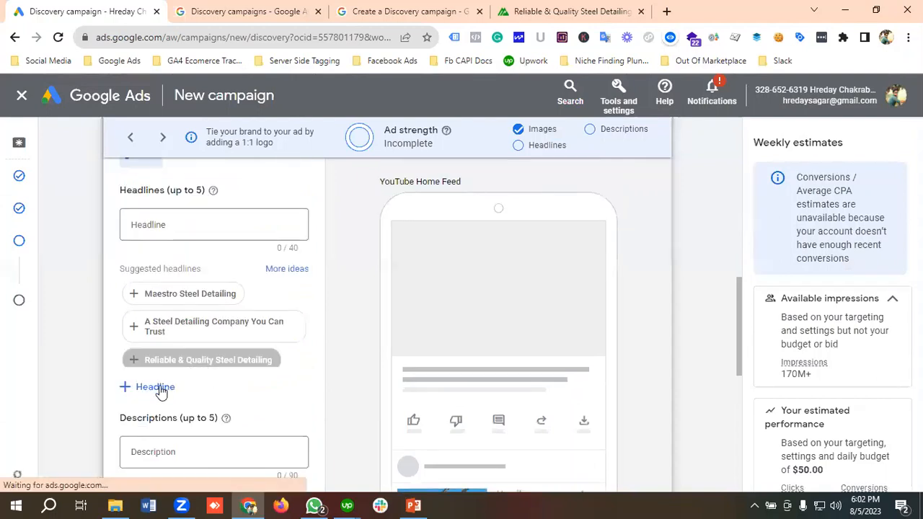
{"action": "left_click", "coordinate": [158, 390]}
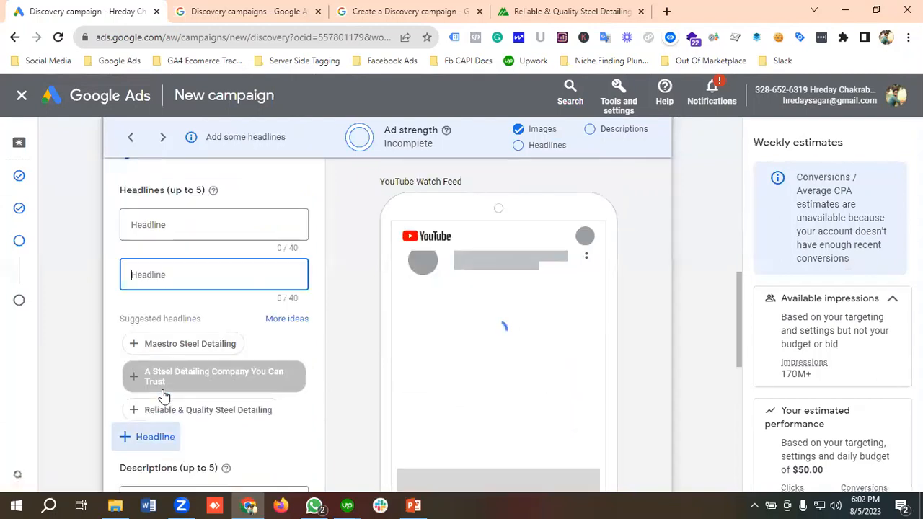
{"action": "left_click", "coordinate": [163, 437]}
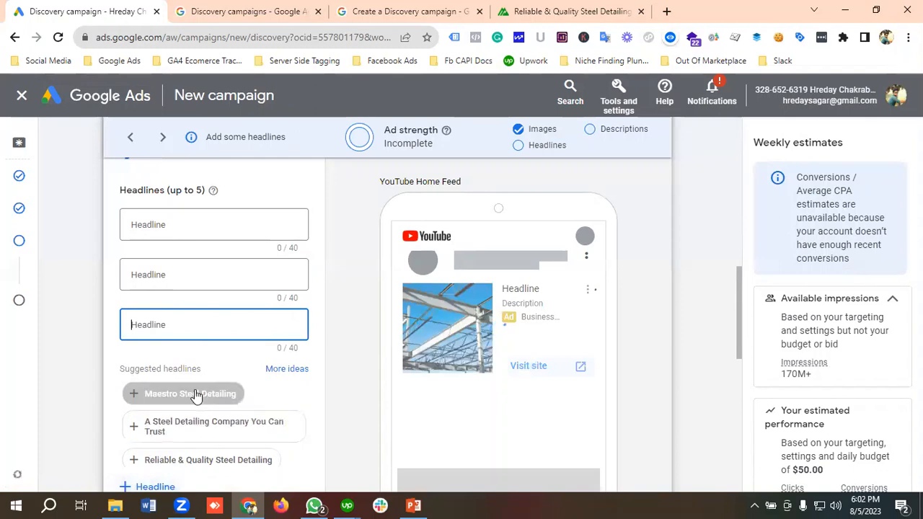
{"action": "scroll", "coordinate": [189, 411], "scroll_direction": "down", "scroll_amount": 1}
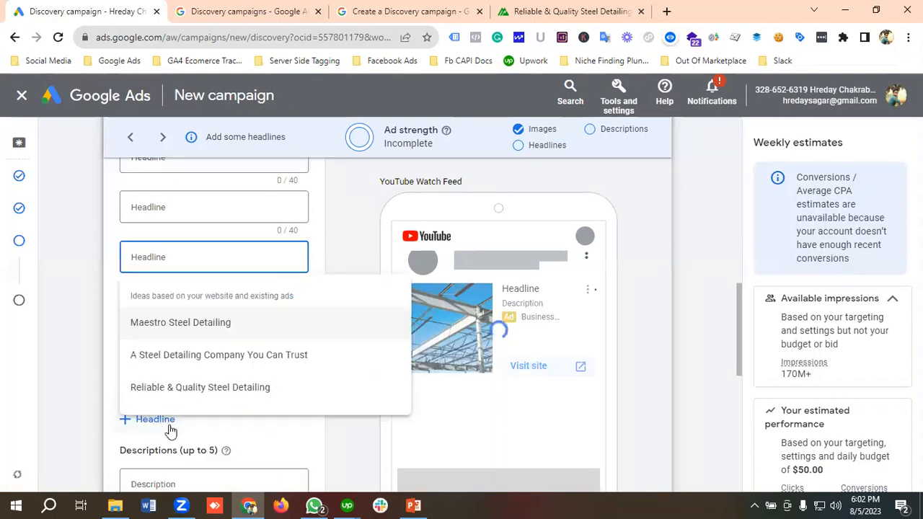
Step: Fill the first headline with the suggestion "Maestro Steel Detailing" and append the ® symbol to it
{"action": "scroll", "coordinate": [202, 289], "scroll_direction": "up", "scroll_amount": 3}
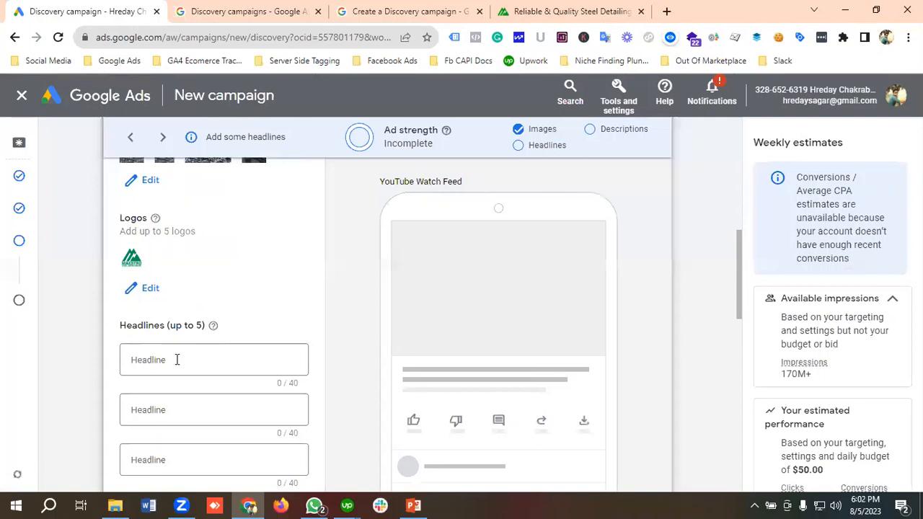
{"action": "left_click", "coordinate": [176, 359]}
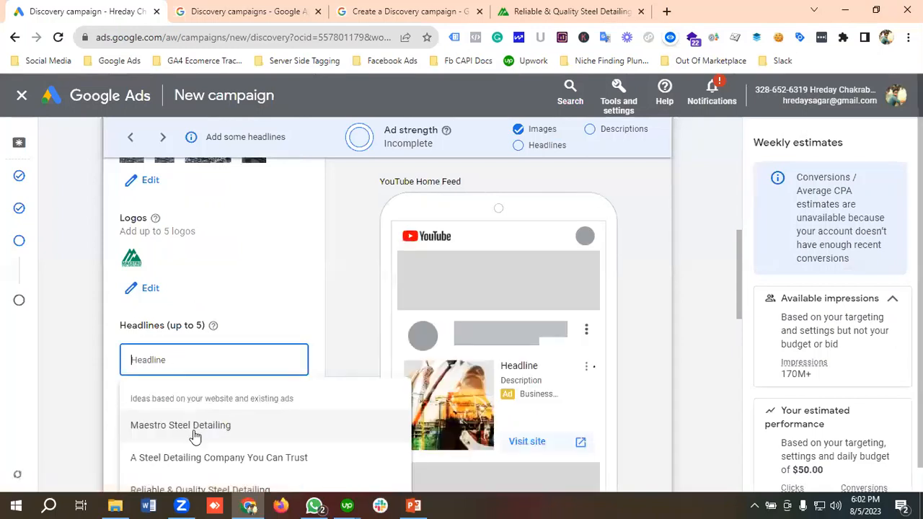
{"action": "left_click", "coordinate": [193, 427]}
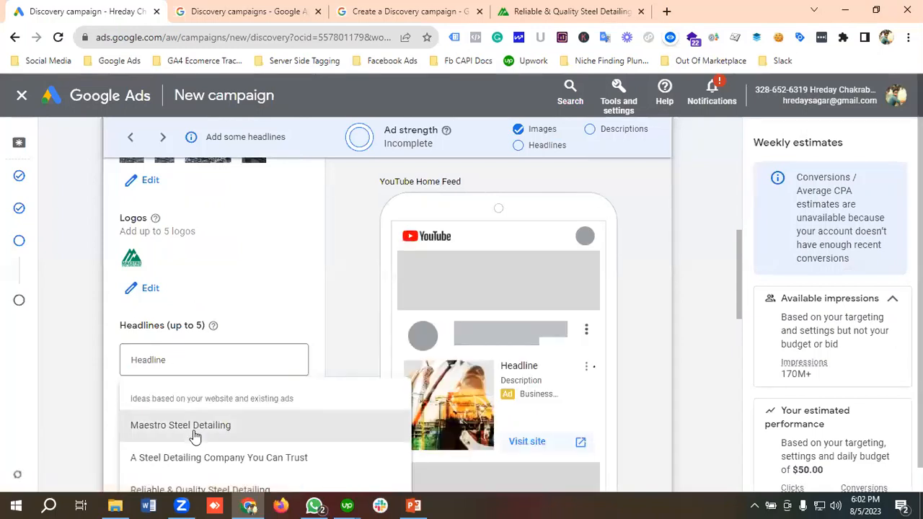
{"action": "left_click", "coordinate": [235, 359]}
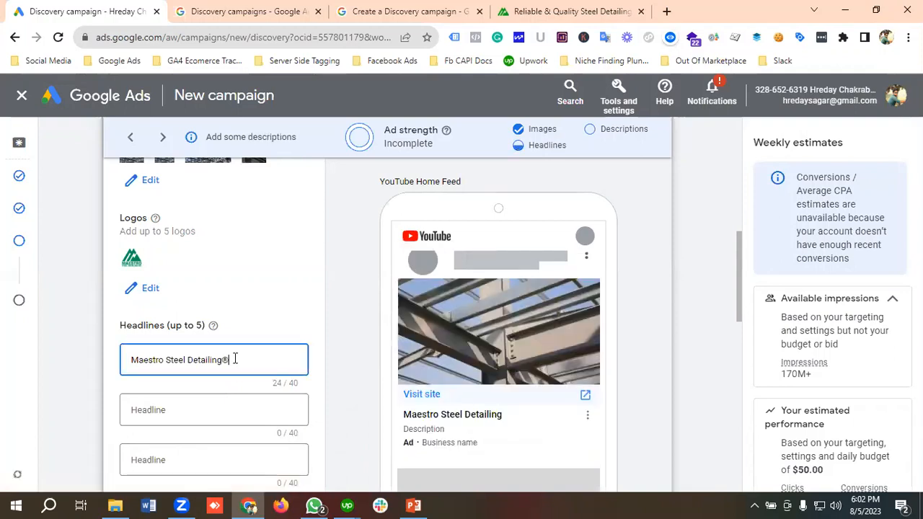
{"action": "type", "text": "®"}
Step: Fill the second and third headlines with the suggestions "A Steel Detailing Company You Can Trust" and "Reliable & Quality Steel Detailing"
{"action": "scroll", "coordinate": [235, 359], "scroll_direction": "down", "scroll_amount": 1}
{"action": "left_click", "coordinate": [173, 340]}
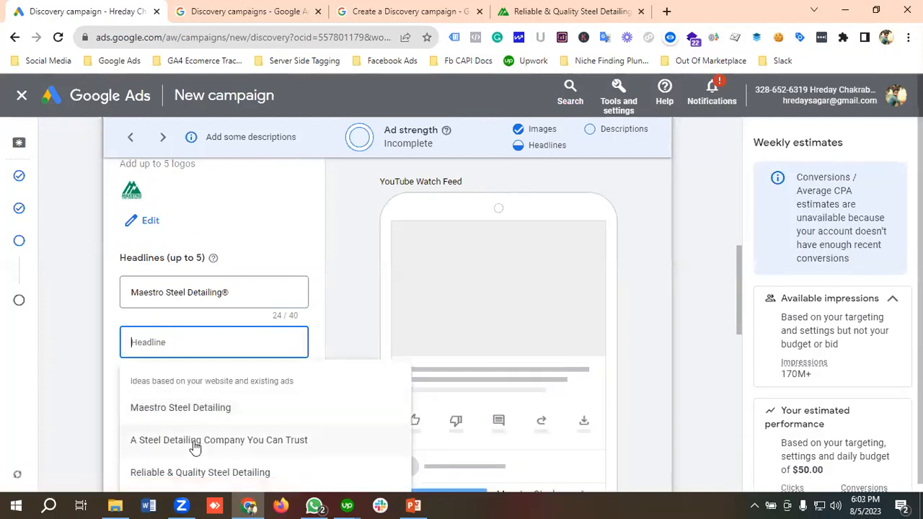
{"action": "left_click", "coordinate": [194, 447]}
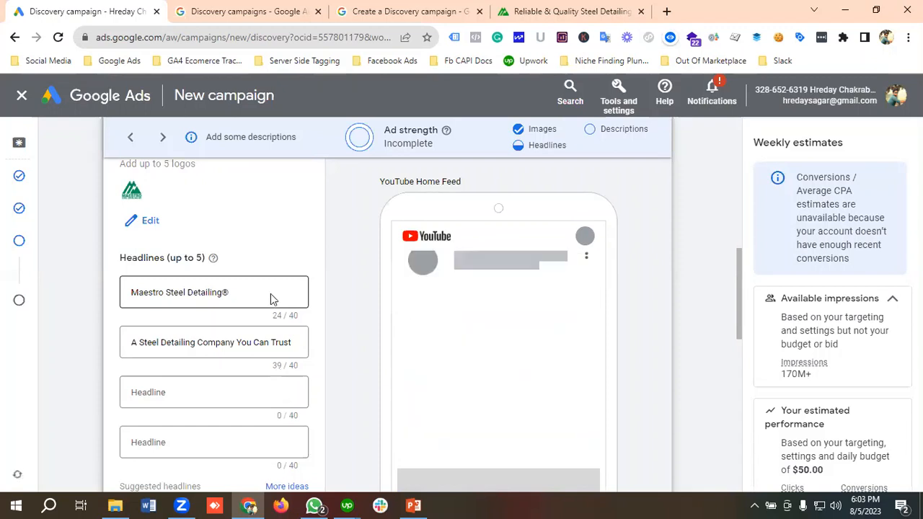
{"action": "scroll", "coordinate": [270, 294], "scroll_direction": "down", "scroll_amount": 1}
{"action": "left_click", "coordinate": [199, 325]}
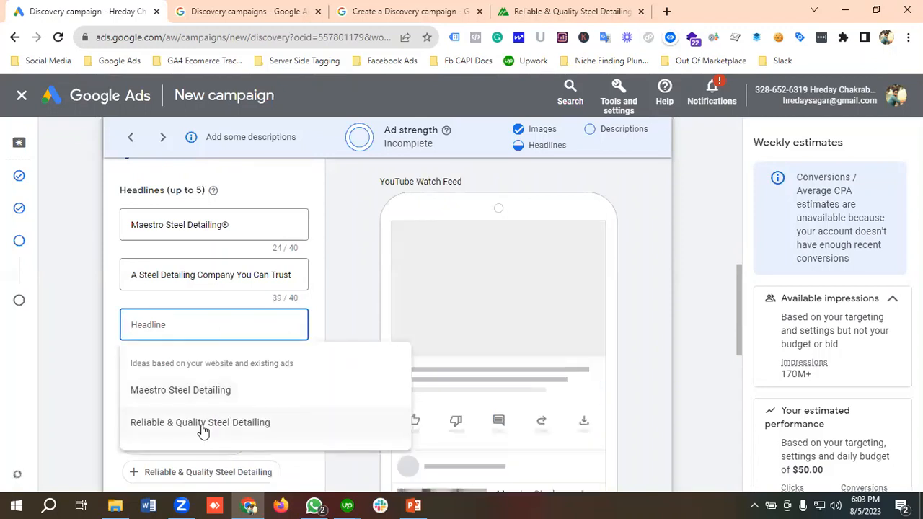
{"action": "left_click", "coordinate": [203, 425]}
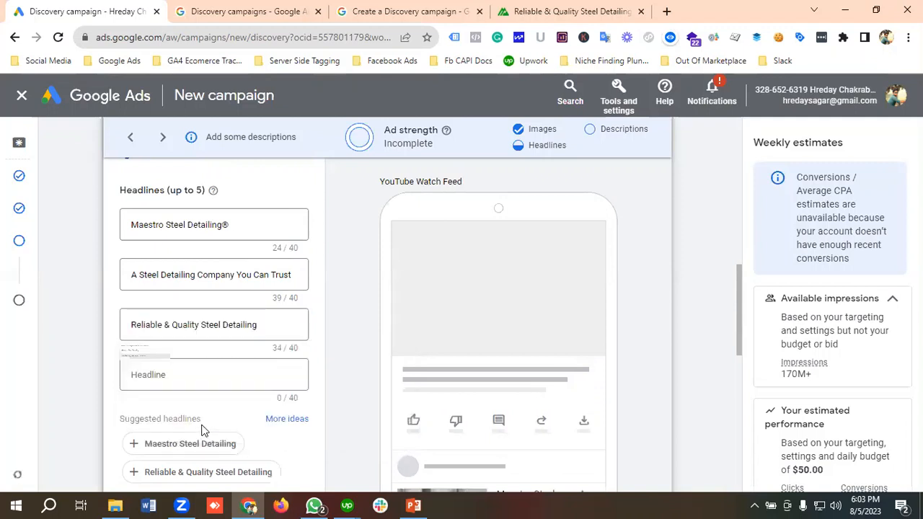
Step: Copy "Provide Accurate Estimates" from the Maestro Steel Detailing website and paste it as the ad's fourth headline
{"action": "left_click", "coordinate": [189, 376]}
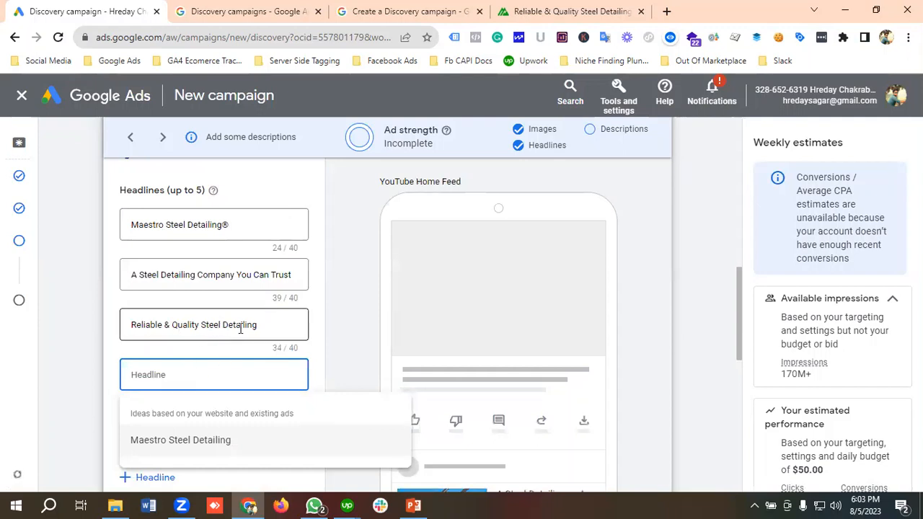
{"action": "scroll", "coordinate": [194, 378], "scroll_direction": "down", "scroll_amount": 1}
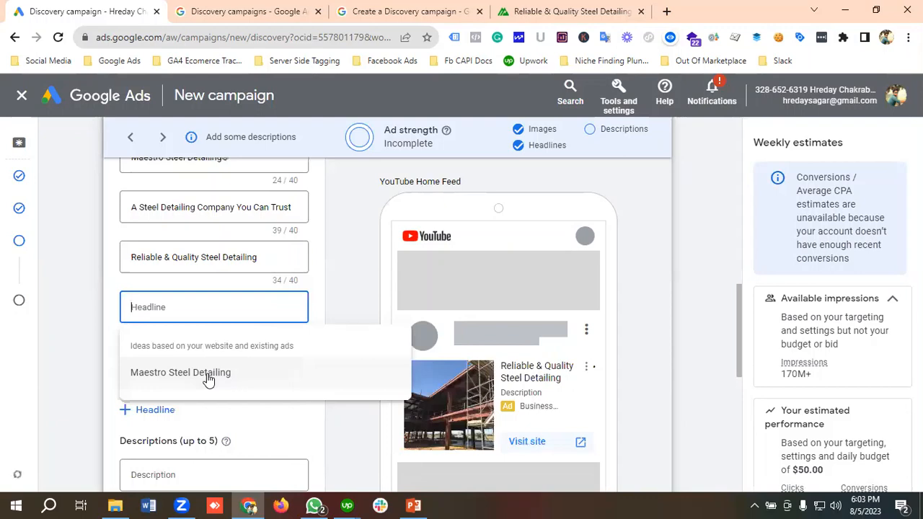
{"action": "left_click", "coordinate": [545, 12]}
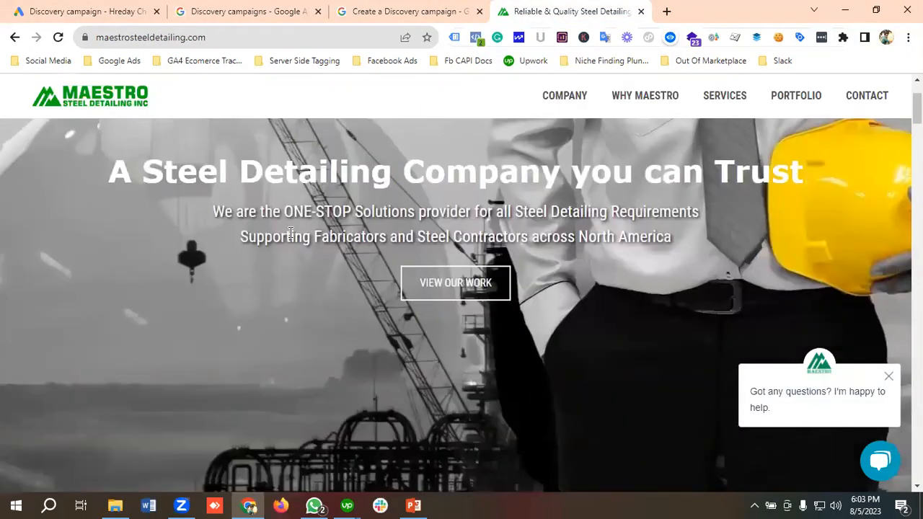
{"action": "scroll", "coordinate": [290, 232], "scroll_direction": "down", "scroll_amount": 3}
{"action": "scroll", "coordinate": [289, 238], "scroll_direction": "down", "scroll_amount": 2}
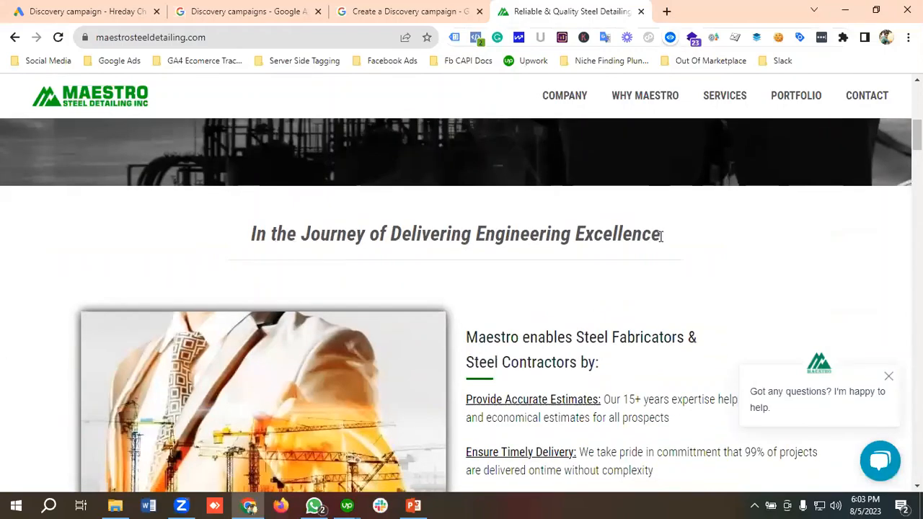
{"action": "scroll", "coordinate": [441, 246], "scroll_direction": "down", "scroll_amount": 2}
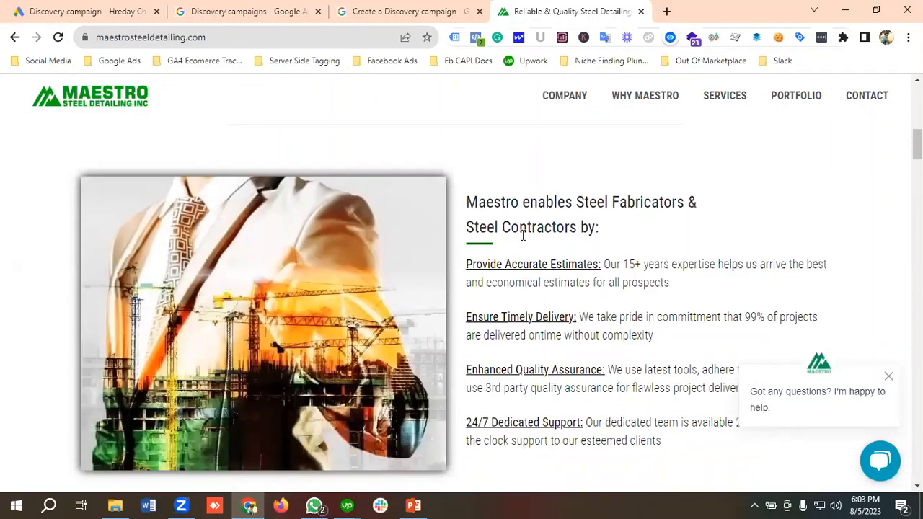
{"action": "scroll", "coordinate": [522, 236], "scroll_direction": "down", "scroll_amount": 1}
{"action": "left_click_drag", "start_coordinate": [462, 204], "coordinate": [599, 194]}
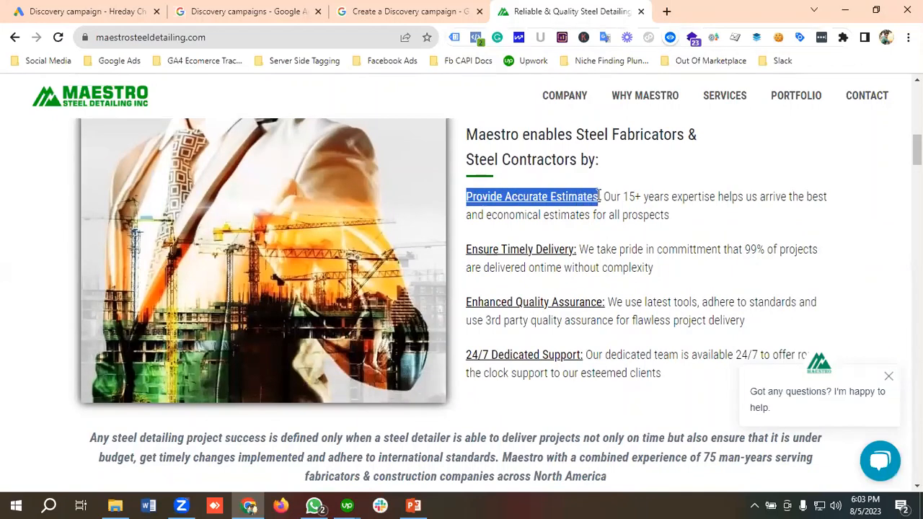
{"action": "right_click", "coordinate": [552, 200]}
{"action": "left_click", "coordinate": [569, 209]}
{"action": "left_click", "coordinate": [86, 7]}
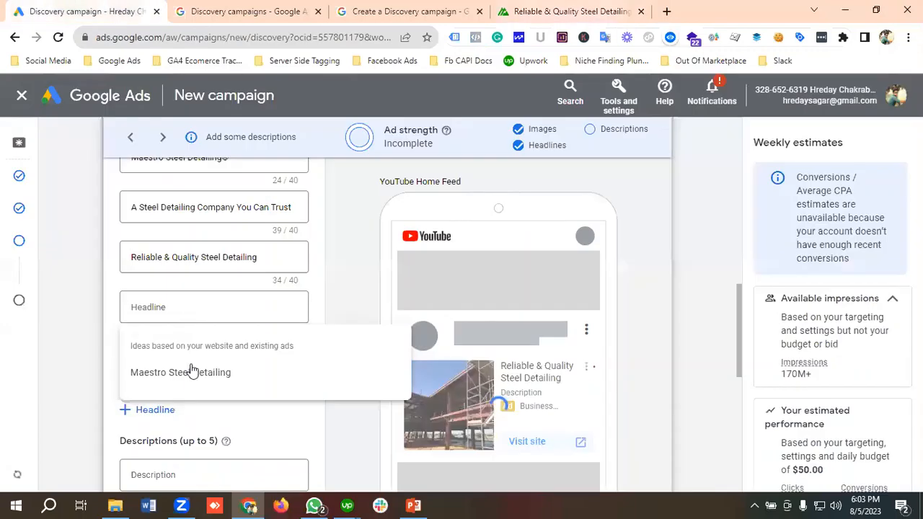
{"action": "left_click", "coordinate": [166, 307]}
{"action": "key", "text": "ctrl+v"}
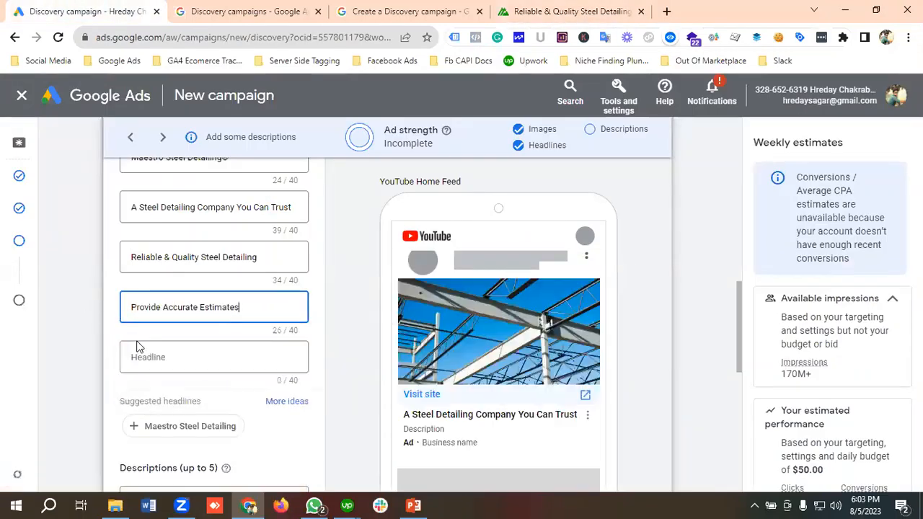
Step: Copy "24/7 Dedicated Support" from the Maestro Steel Detailing website and paste it as the ad's fifth headline
{"action": "left_click", "coordinate": [181, 364]}
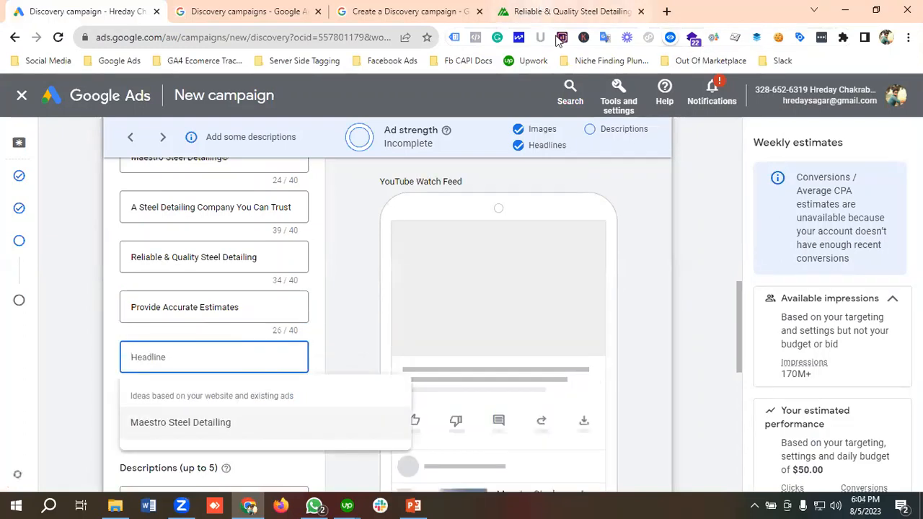
{"action": "left_click", "coordinate": [569, 11]}
{"action": "scroll", "coordinate": [615, 210], "scroll_direction": "down", "scroll_amount": 3}
{"action": "scroll", "coordinate": [615, 215], "scroll_direction": "up", "scroll_amount": 1}
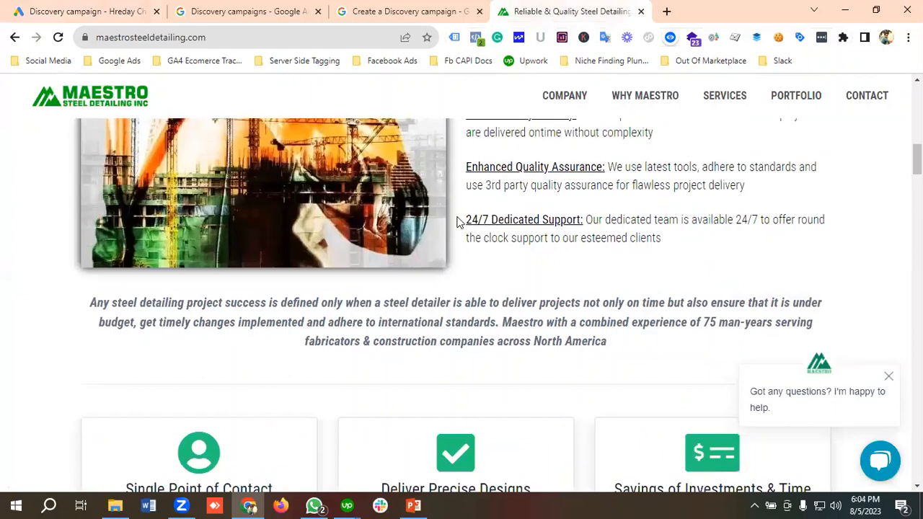
{"action": "left_click_drag", "start_coordinate": [457, 222], "coordinate": [584, 218]}
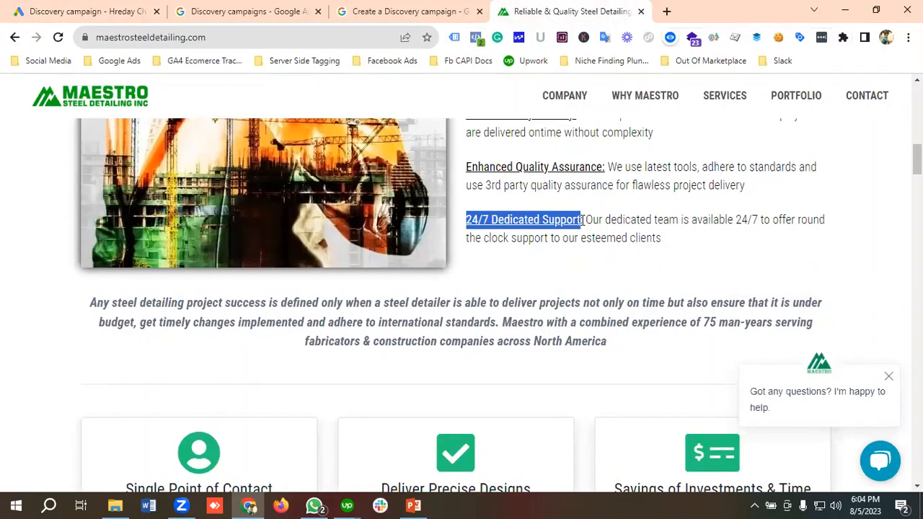
{"action": "right_click", "coordinate": [558, 219]}
{"action": "left_click", "coordinate": [592, 231]}
{"action": "left_click", "coordinate": [75, 9]}
{"action": "left_click", "coordinate": [204, 368]}
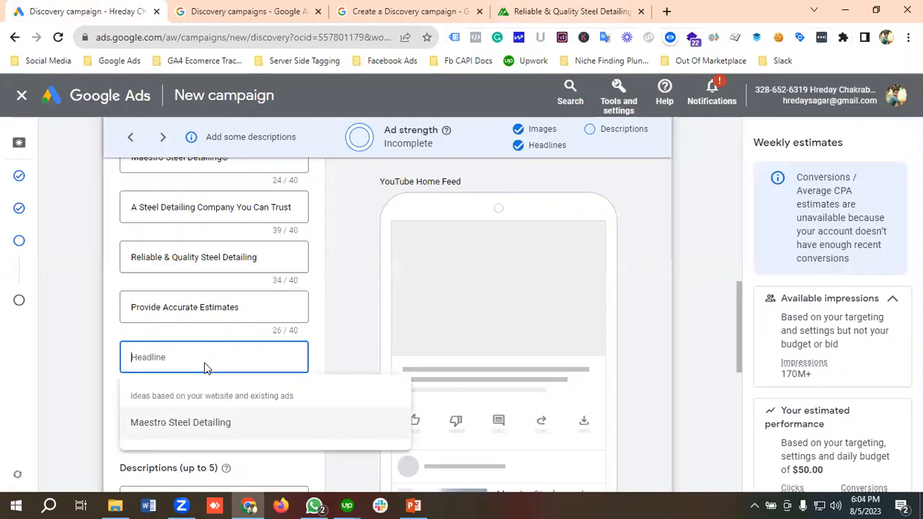
{"action": "key", "text": "ctrl+v"}
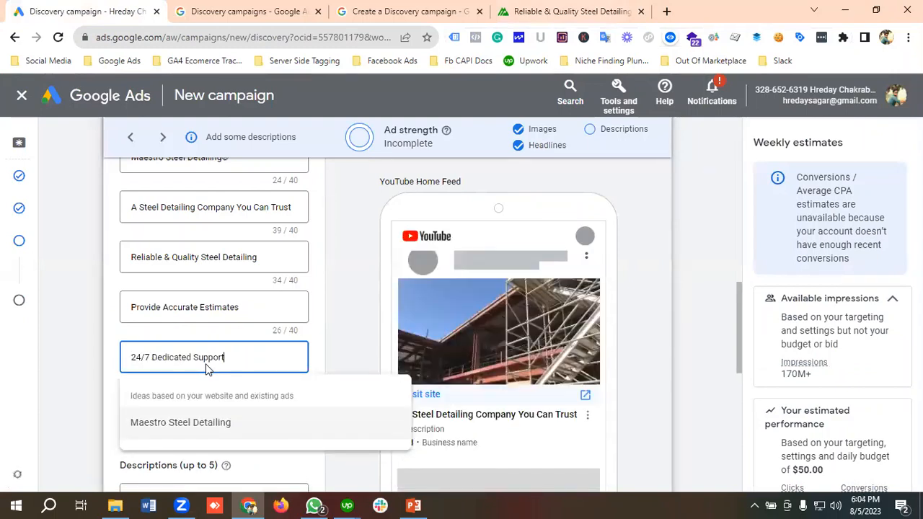
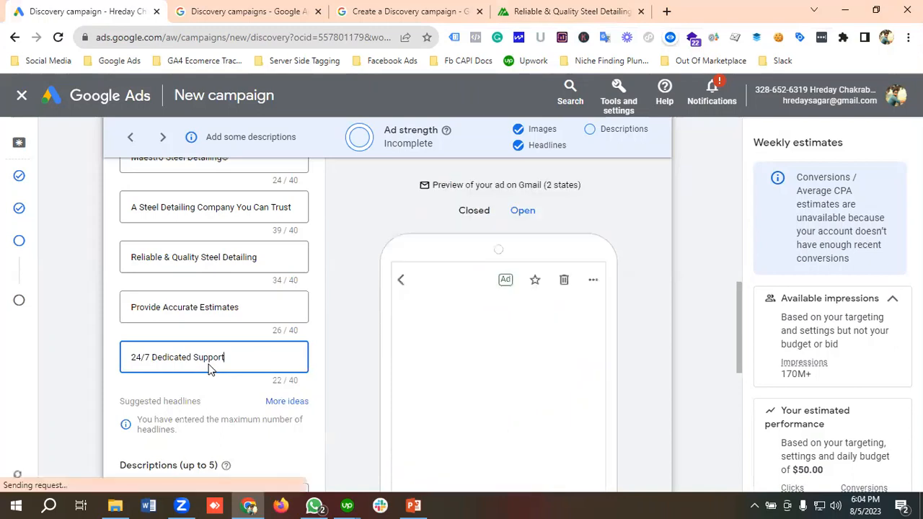
Step: Add four more description fields to the ad so that there are five in total
{"action": "scroll", "coordinate": [208, 366], "scroll_direction": "down", "scroll_amount": 3}
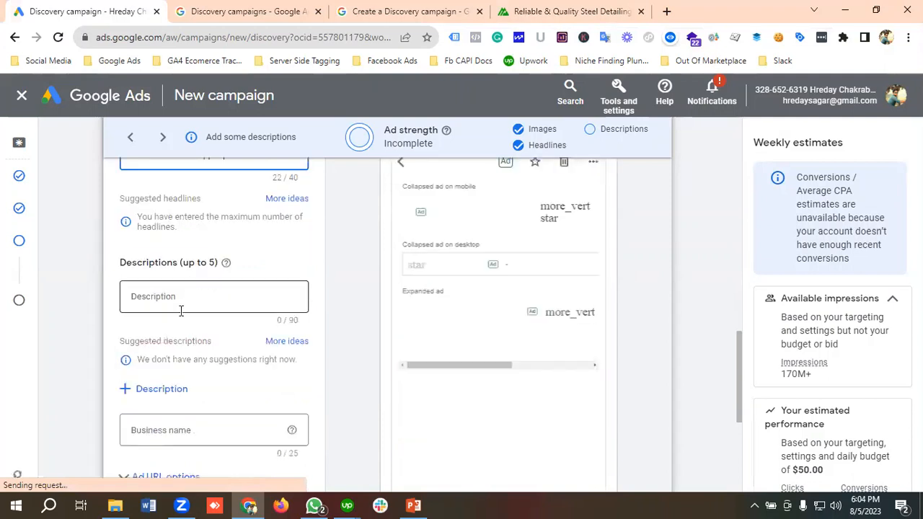
{"action": "left_click", "coordinate": [171, 394]}
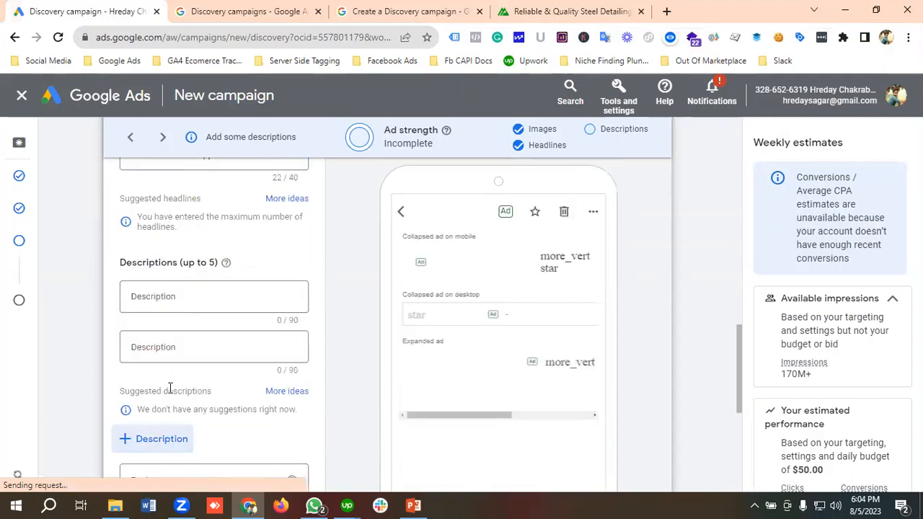
{"action": "left_click", "coordinate": [167, 438]}
{"action": "scroll", "coordinate": [165, 423], "scroll_direction": "down", "scroll_amount": 1}
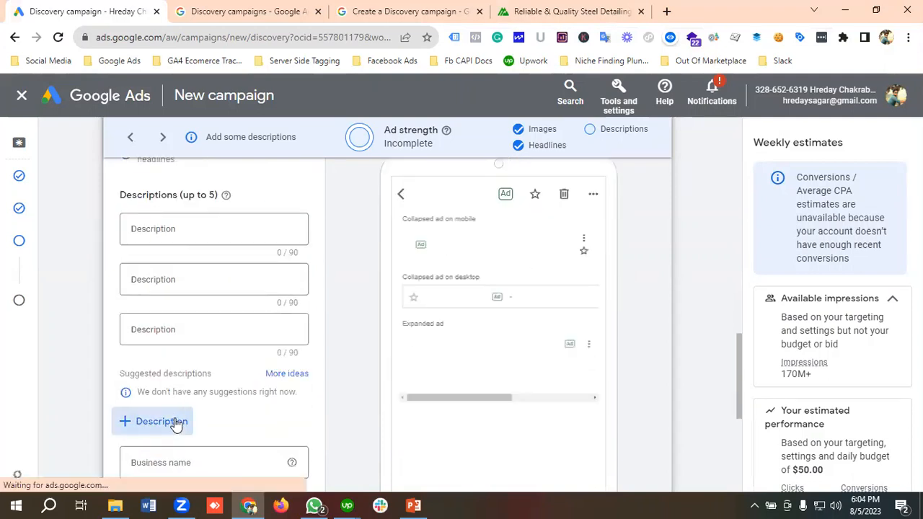
{"action": "left_click", "coordinate": [175, 421]}
{"action": "scroll", "coordinate": [176, 419], "scroll_direction": "down", "scroll_amount": 1}
{"action": "left_click", "coordinate": [169, 404]}
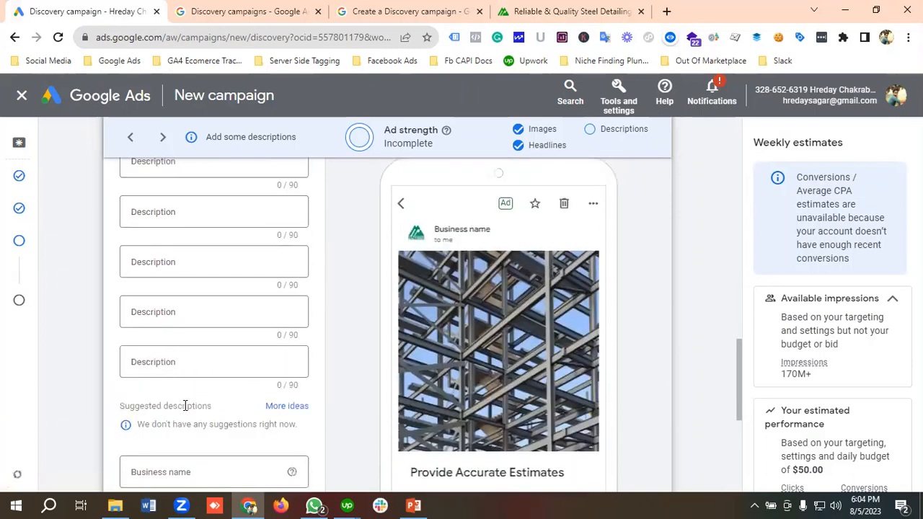
{"action": "scroll", "coordinate": [185, 408], "scroll_direction": "up", "scroll_amount": 3}
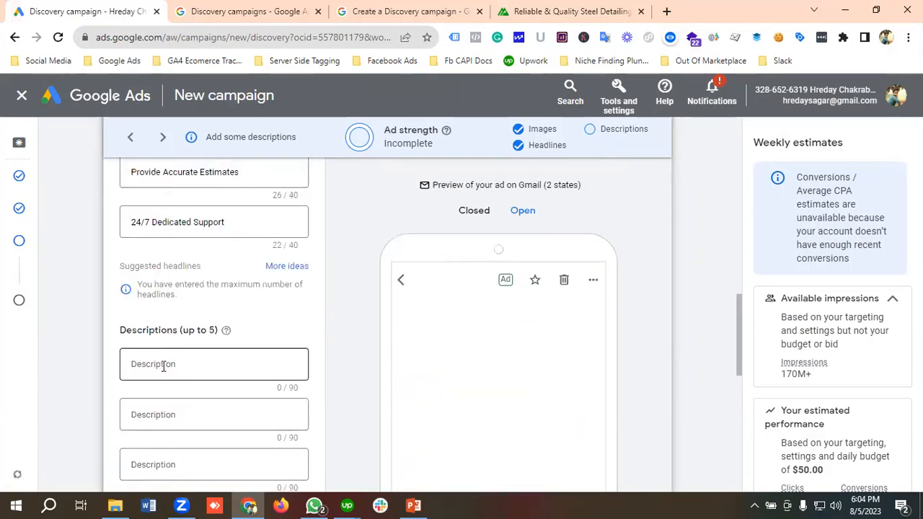
Step: Fill the first description with "Our dedicated team is available 24/7 to offer round the clock support to our esteemed" copied from the Maestro Steel Detailing website
{"action": "left_click", "coordinate": [163, 365]}
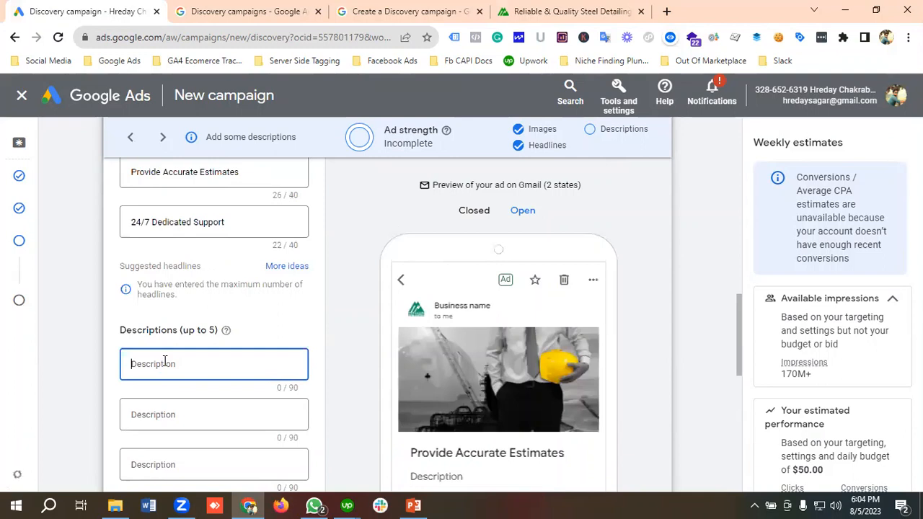
{"action": "scroll", "coordinate": [166, 360], "scroll_direction": "down", "scroll_amount": 1}
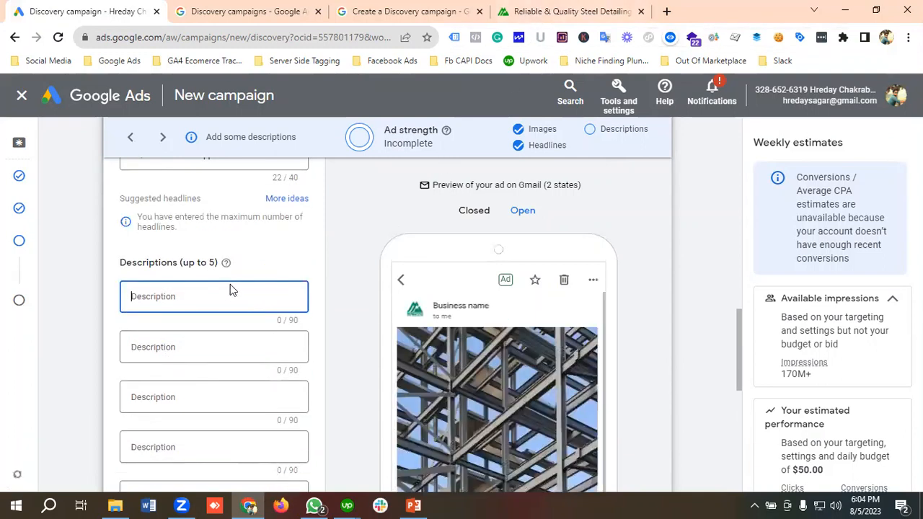
{"action": "left_click", "coordinate": [569, 11]}
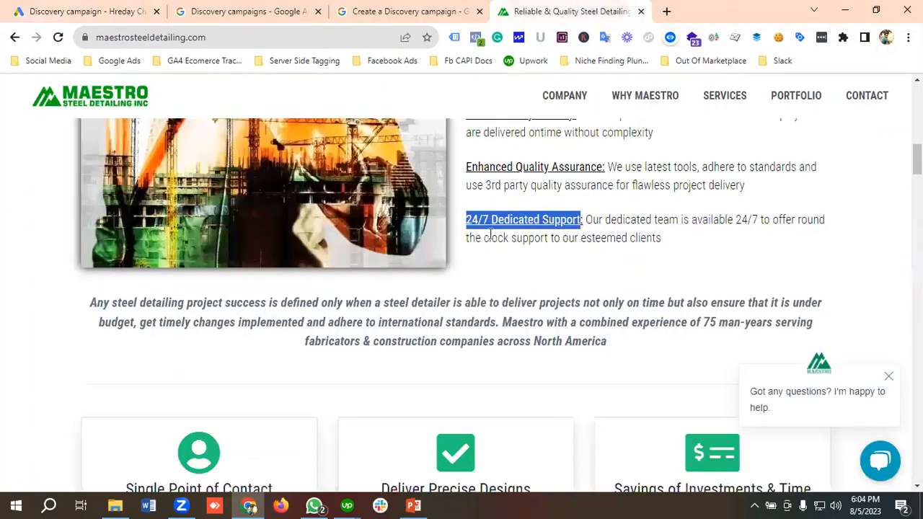
{"action": "left_click_drag", "start_coordinate": [587, 220], "coordinate": [671, 240]}
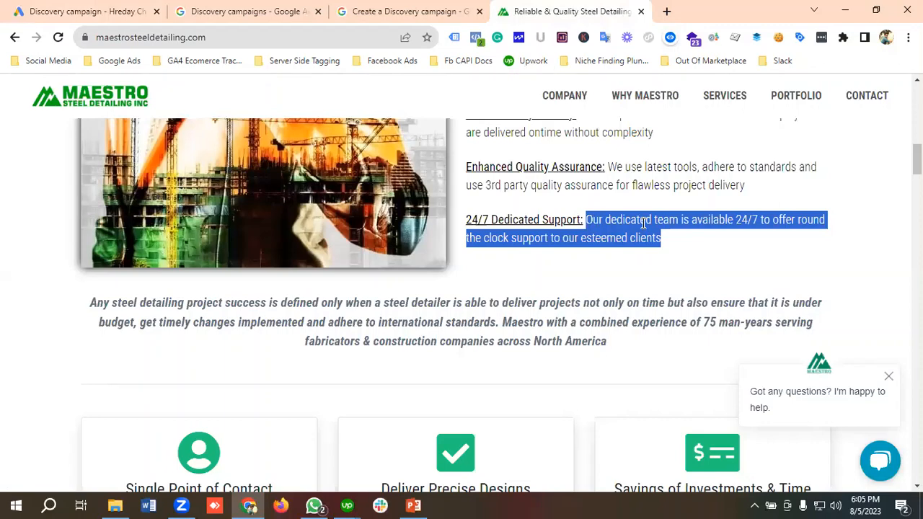
{"action": "right_click", "coordinate": [643, 223]}
{"action": "left_click", "coordinate": [631, 233]}
{"action": "left_click", "coordinate": [79, 11]}
{"action": "left_click", "coordinate": [192, 298]}
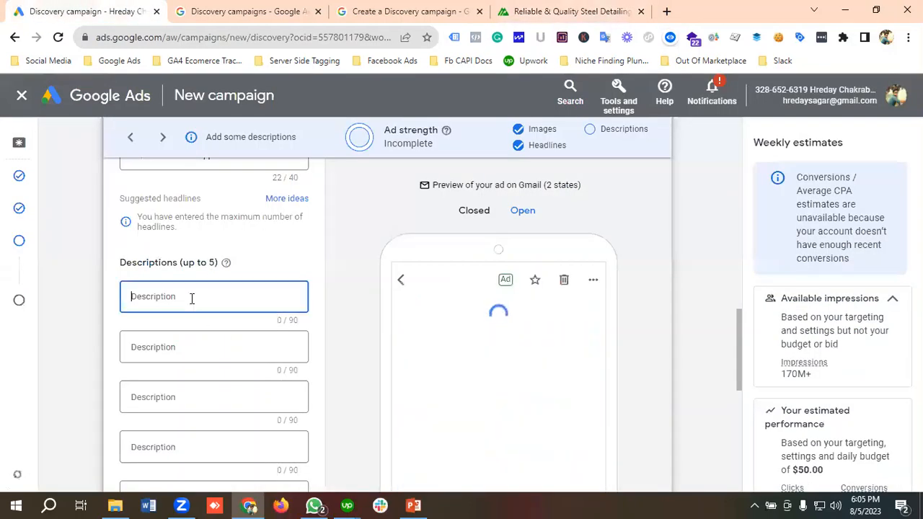
{"action": "key", "text": "ctrl+v"}
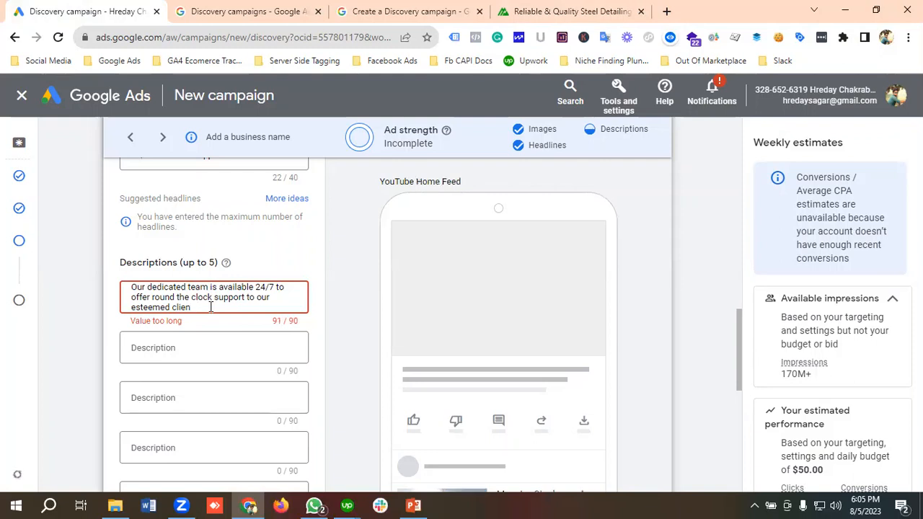
{"action": "key", "text": "BackSpace"}
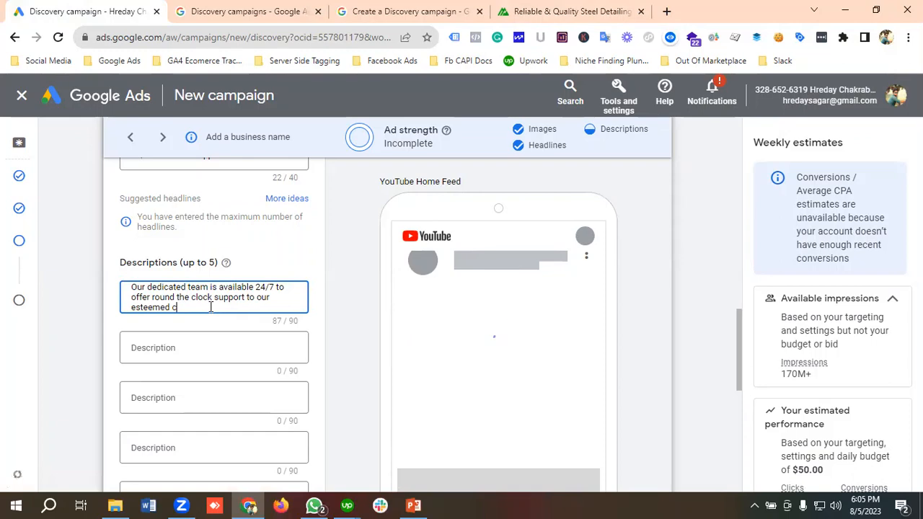
Step: Copy the "Single Point of Contact" paragraph from the Maestro Steel Detailing website and paste it as the ad's second description
{"action": "left_click", "coordinate": [195, 348]}
{"action": "left_click", "coordinate": [553, 11]}
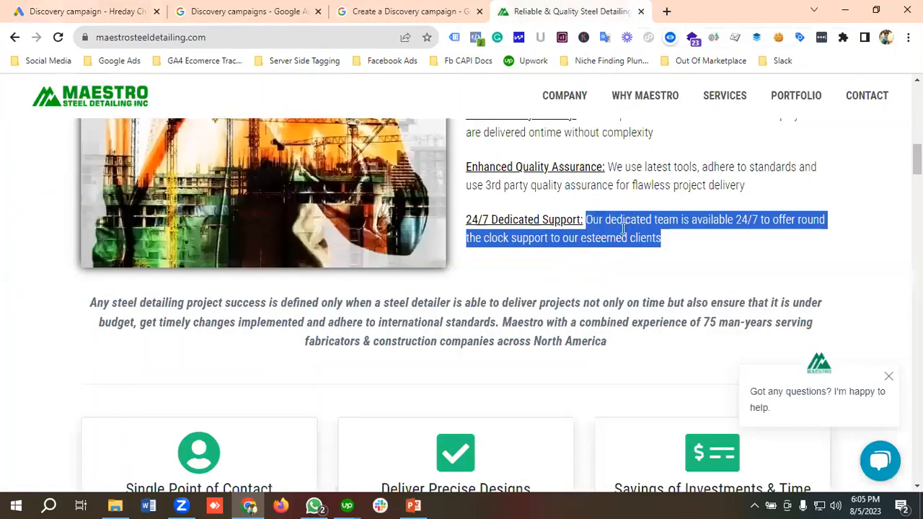
{"action": "scroll", "coordinate": [533, 252], "scroll_direction": "down", "scroll_amount": 3}
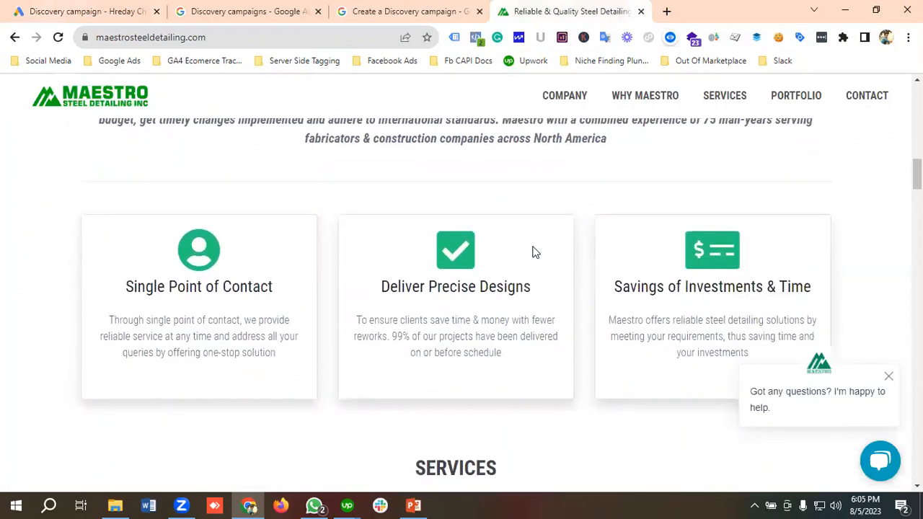
{"action": "left_click_drag", "start_coordinate": [289, 356], "coordinate": [96, 326]}
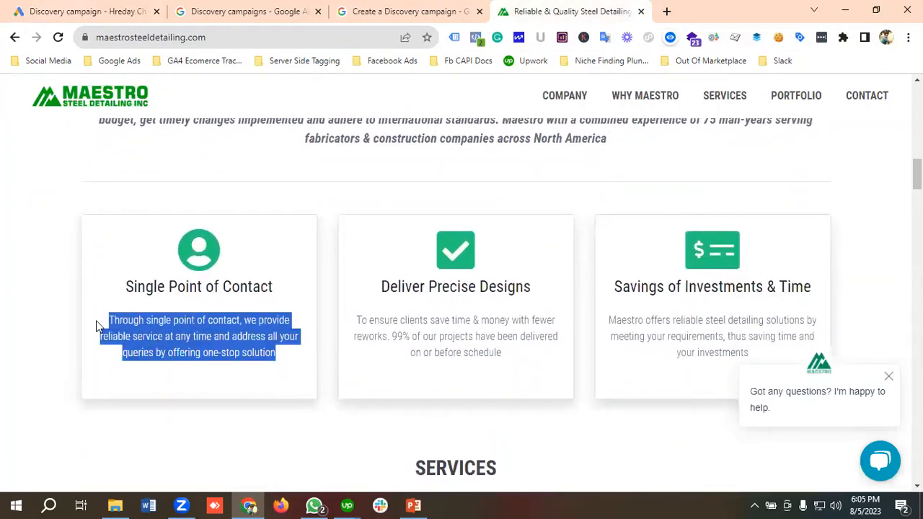
{"action": "right_click", "coordinate": [159, 333]}
{"action": "left_click", "coordinate": [194, 342]}
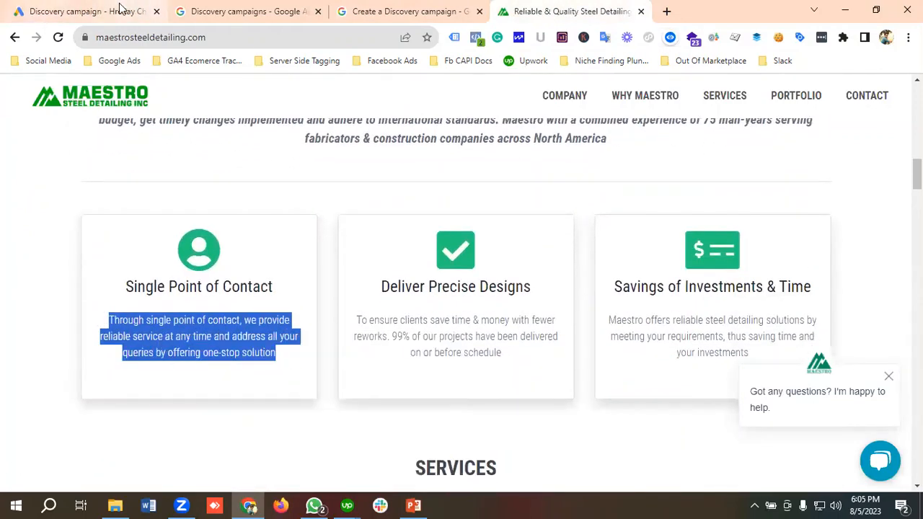
{"action": "left_click", "coordinate": [127, 9]}
{"action": "left_click", "coordinate": [170, 347]}
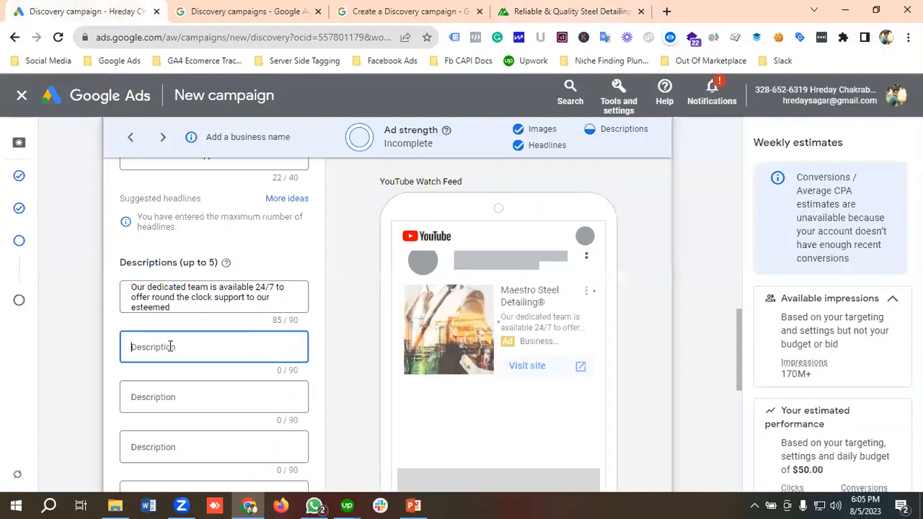
{"action": "key", "text": "ctrl+v"}
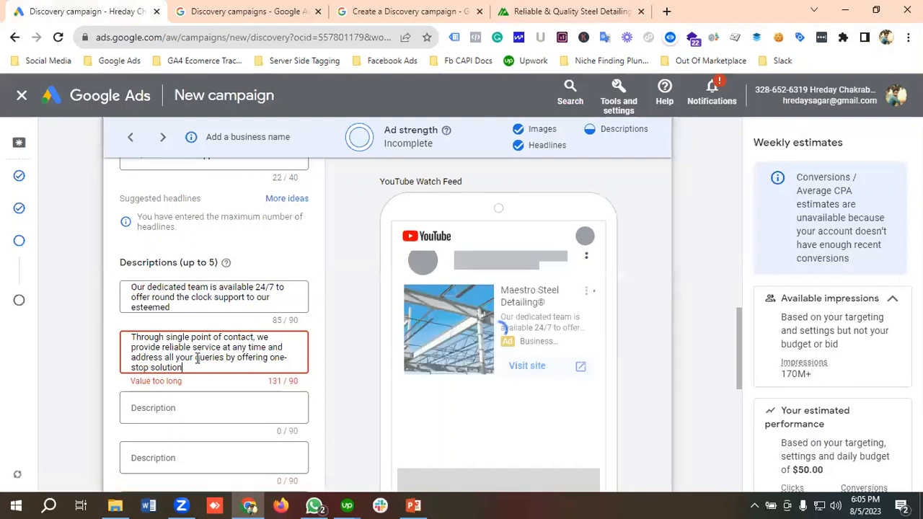
Step: Shorten the second description to fit the 90-character limit so that it ends with "address all"
{"action": "left_click_drag", "start_coordinate": [195, 357], "coordinate": [227, 379]}
{"action": "key", "text": "BackSpace"}
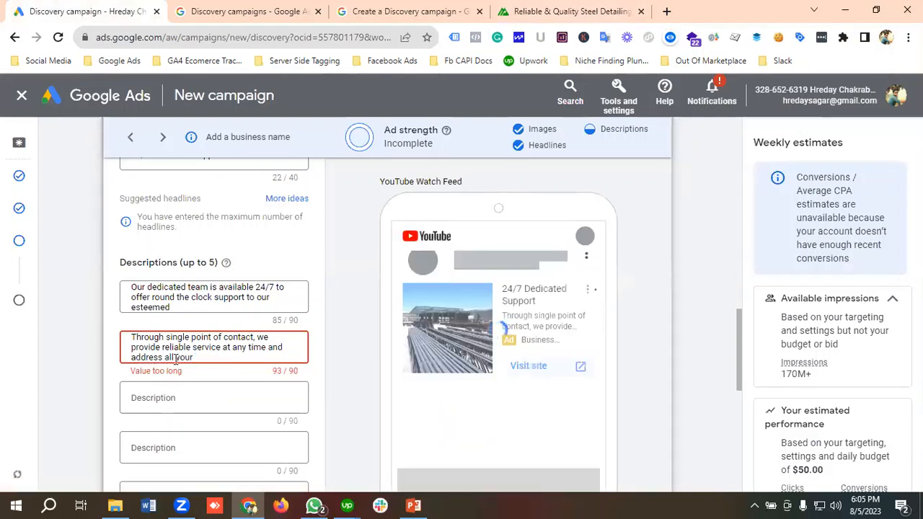
{"action": "left_click_drag", "start_coordinate": [176, 359], "coordinate": [215, 361]}
{"action": "key", "text": "BackSpace"}
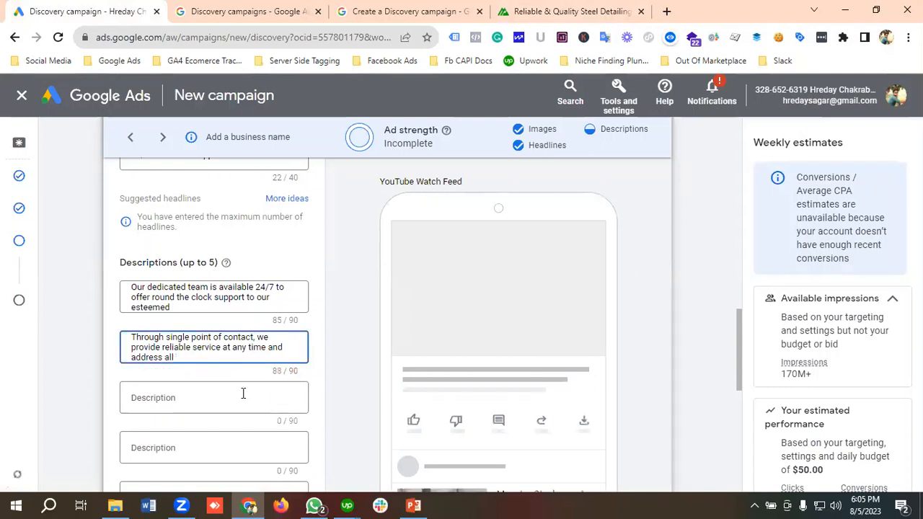
Step: Copy the "Deliver Precise Designs" paragraph from the Maestro Steel Detailing website and paste it as the ad's third description
{"action": "left_click", "coordinate": [618, 8]}
{"action": "scroll", "coordinate": [199, 322], "scroll_direction": "down", "scroll_amount": 1}
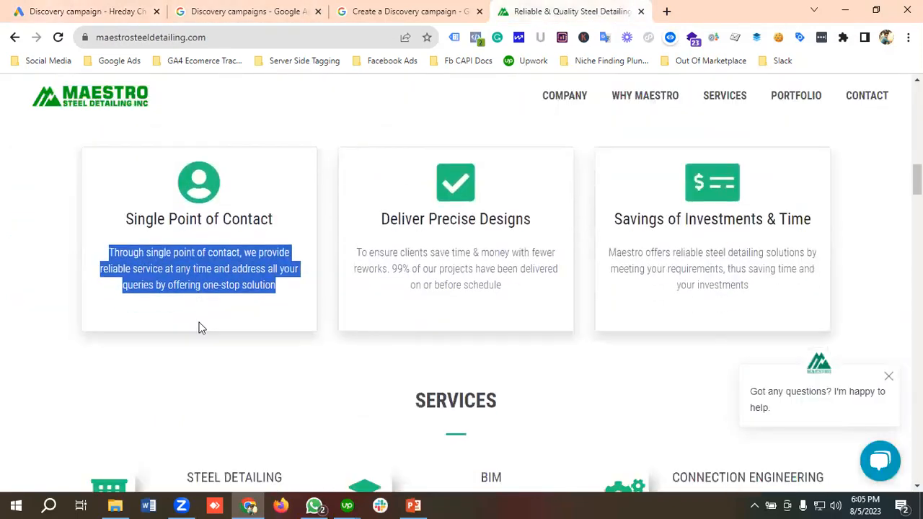
{"action": "left_click_drag", "start_coordinate": [512, 290], "coordinate": [358, 252]}
{"action": "right_click", "coordinate": [394, 253]}
{"action": "left_click", "coordinate": [437, 264]}
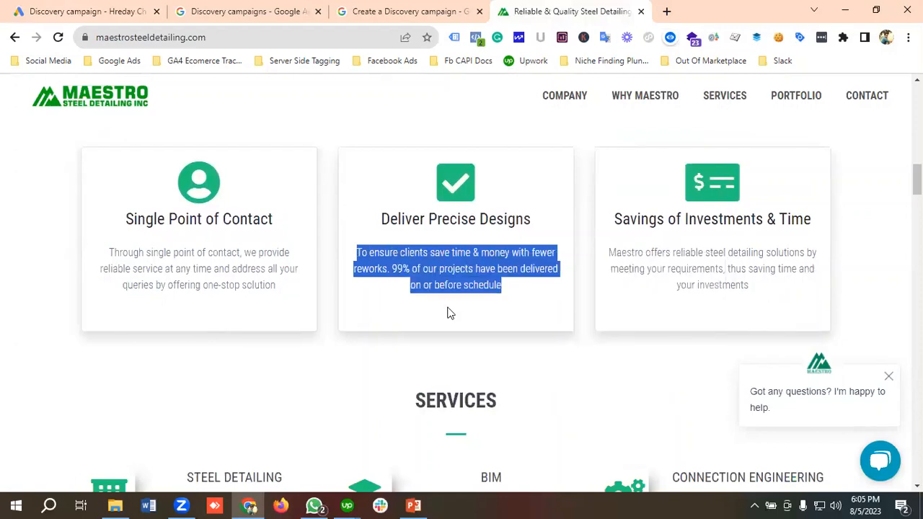
{"action": "scroll", "coordinate": [448, 303], "scroll_direction": "down", "scroll_amount": 1}
{"action": "left_click", "coordinate": [108, 11]}
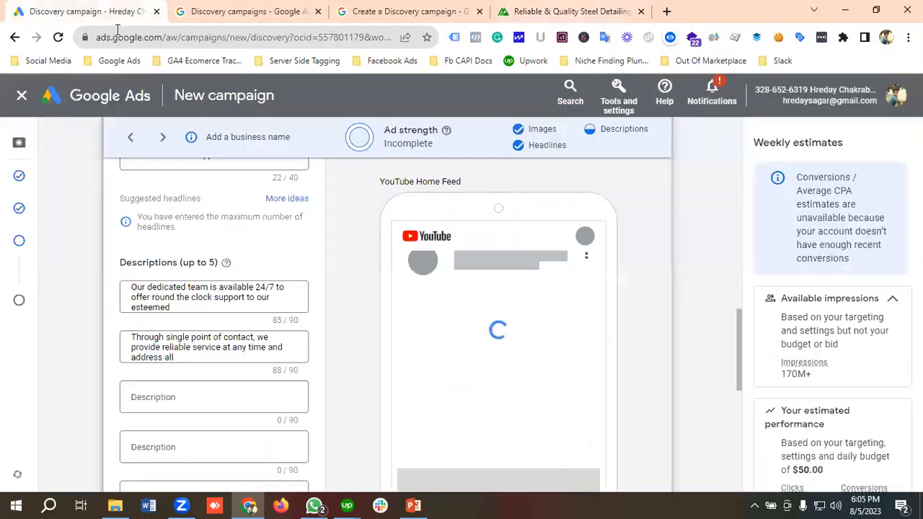
{"action": "left_click", "coordinate": [167, 399]}
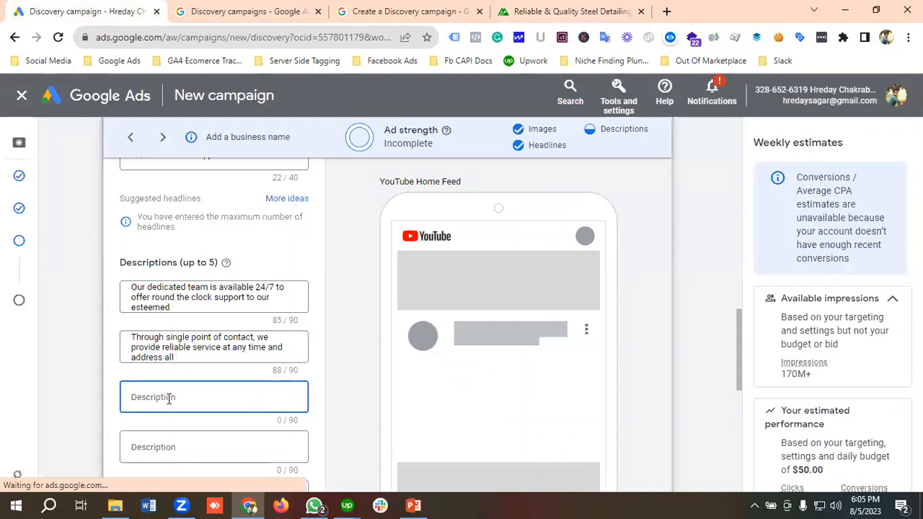
{"action": "key", "text": "ctrl+v"}
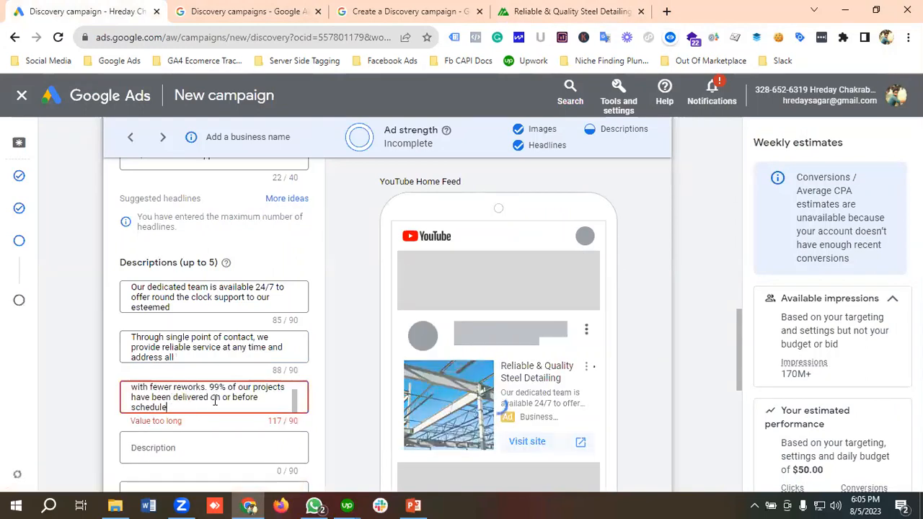
Step: Shorten the third description to fit the 90-character limit so that it ends with "99% of our projects have been"
{"action": "left_click_drag", "start_coordinate": [222, 397], "coordinate": [251, 412]}
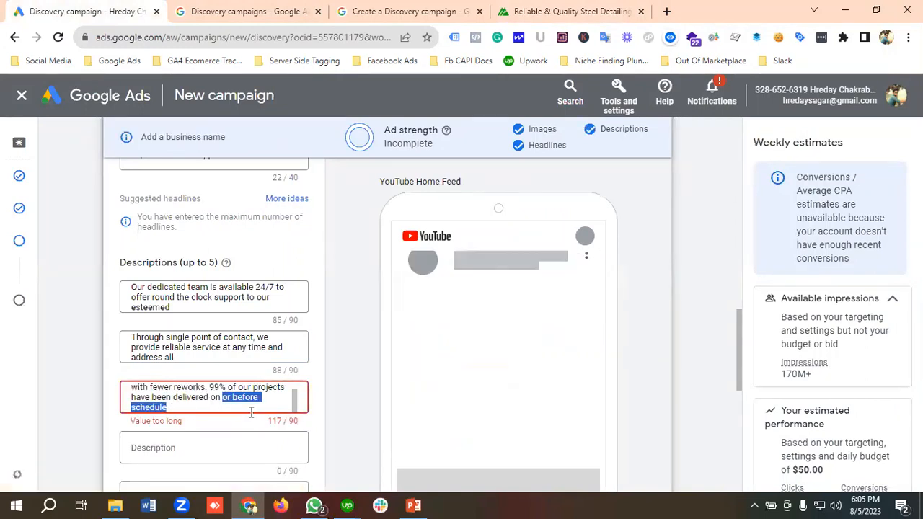
{"action": "key", "text": "BackSpace"}
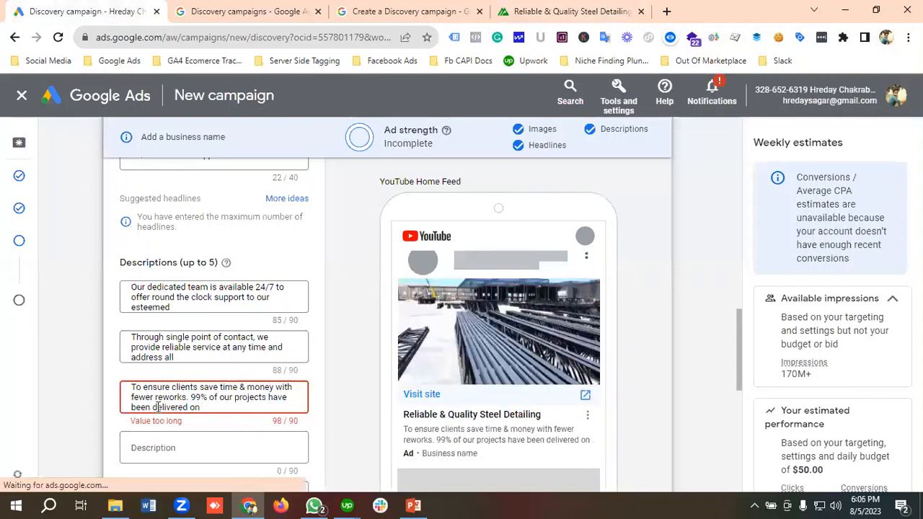
{"action": "left_click_drag", "start_coordinate": [158, 407], "coordinate": [238, 397]}
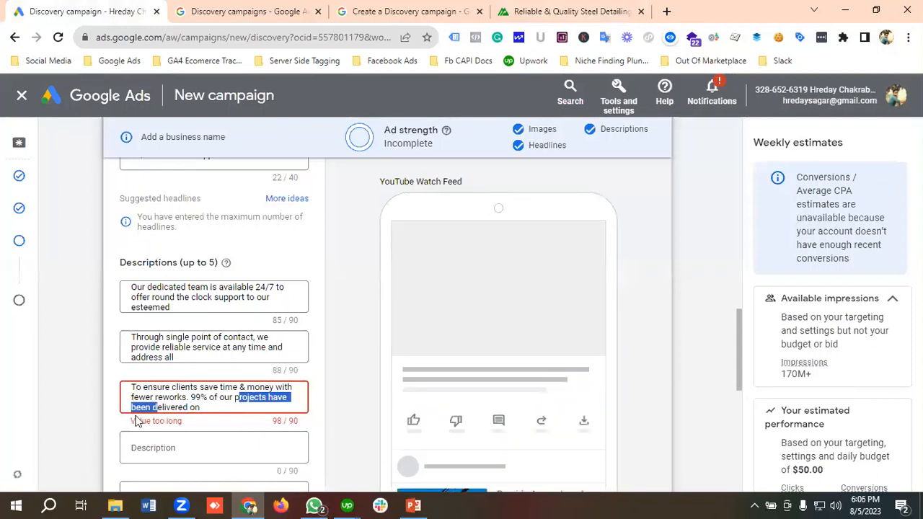
{"action": "left_click_drag", "start_coordinate": [152, 407], "coordinate": [213, 406]}
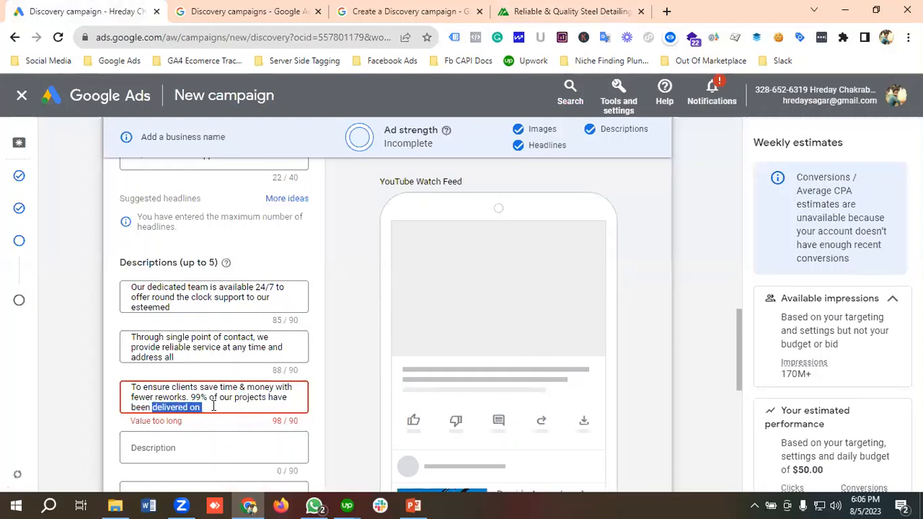
{"action": "key", "text": "BackSpace"}
Step: Copy the "Provide Accurate Estimates" sentence about 15+ years expertise from the Maestro Steel Detailing website
{"action": "left_click", "coordinate": [533, 12]}
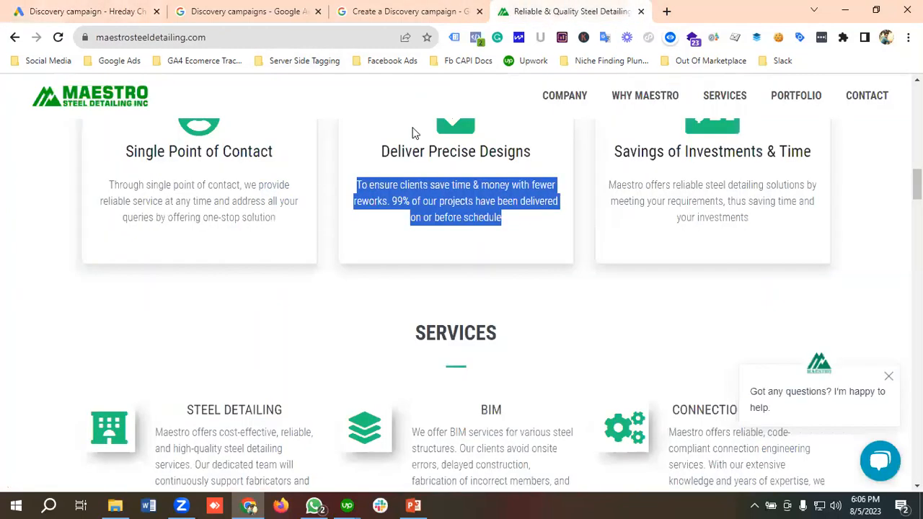
{"action": "scroll", "coordinate": [254, 287], "scroll_direction": "down", "scroll_amount": 3}
{"action": "scroll", "coordinate": [254, 287], "scroll_direction": "up", "scroll_amount": 5}
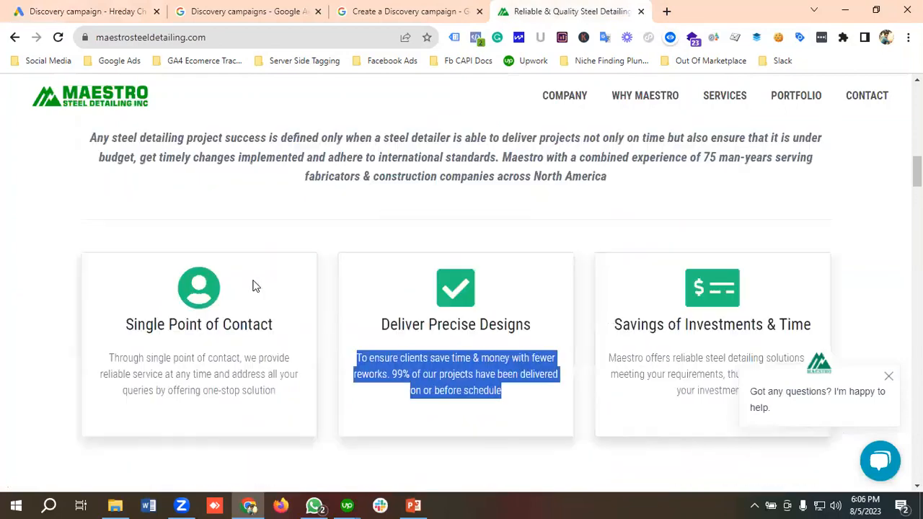
{"action": "scroll", "coordinate": [515, 309], "scroll_direction": "down", "scroll_amount": 2}
{"action": "scroll", "coordinate": [515, 310], "scroll_direction": "up", "scroll_amount": 5}
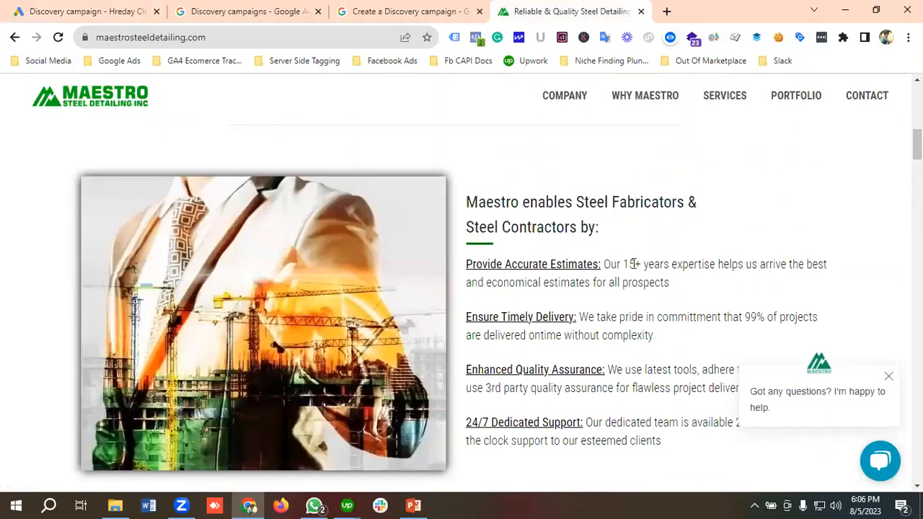
{"action": "left_click_drag", "start_coordinate": [604, 264], "coordinate": [686, 291]}
{"action": "right_click", "coordinate": [632, 264]}
{"action": "left_click", "coordinate": [631, 274]}
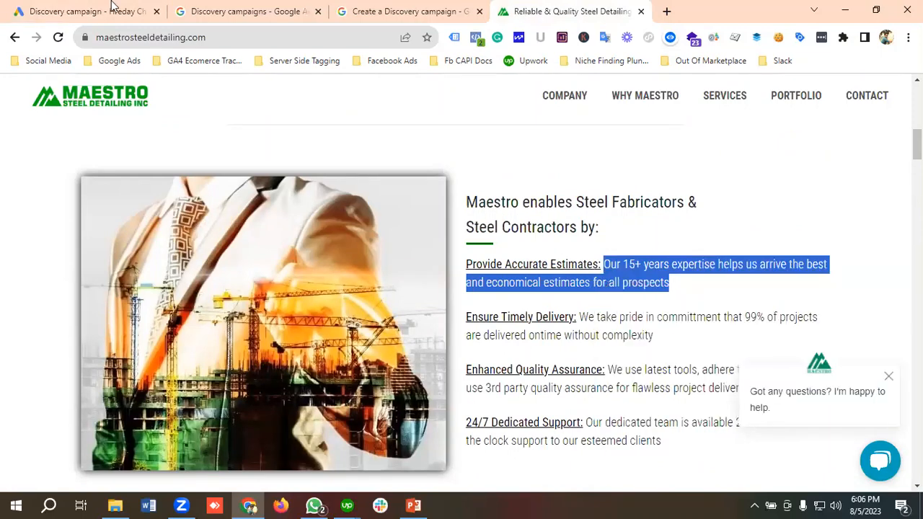
Step: Paste the copied sentence as the ad's fourth description and trim it to the 90-character limit so that it ends with "prospect"
{"action": "left_click", "coordinate": [93, 10]}
{"action": "left_click", "coordinate": [212, 387]}
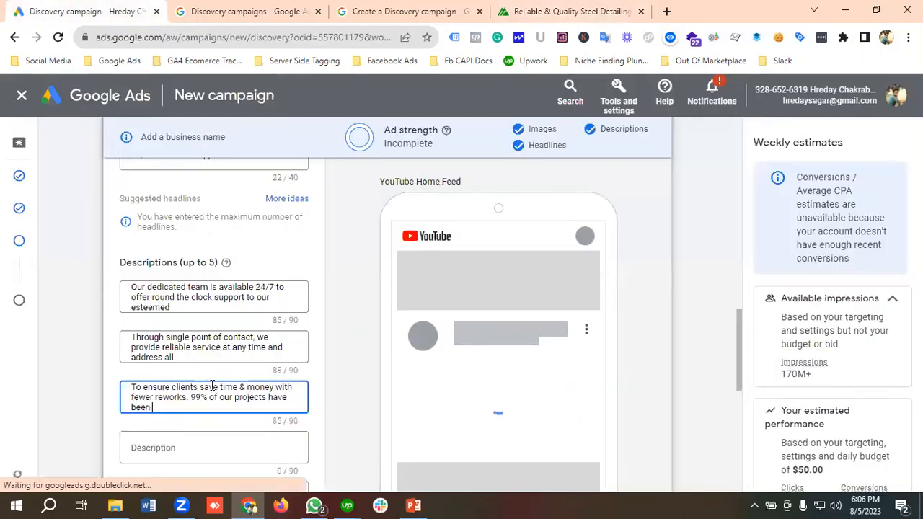
{"action": "scroll", "coordinate": [191, 382], "scroll_direction": "down", "scroll_amount": 1}
{"action": "left_click", "coordinate": [189, 379]}
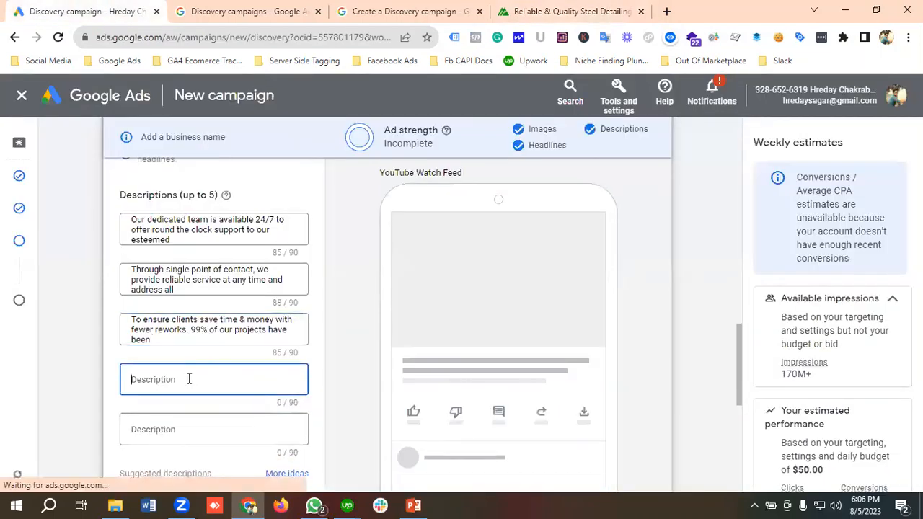
{"action": "key", "text": "ctrl+v"}
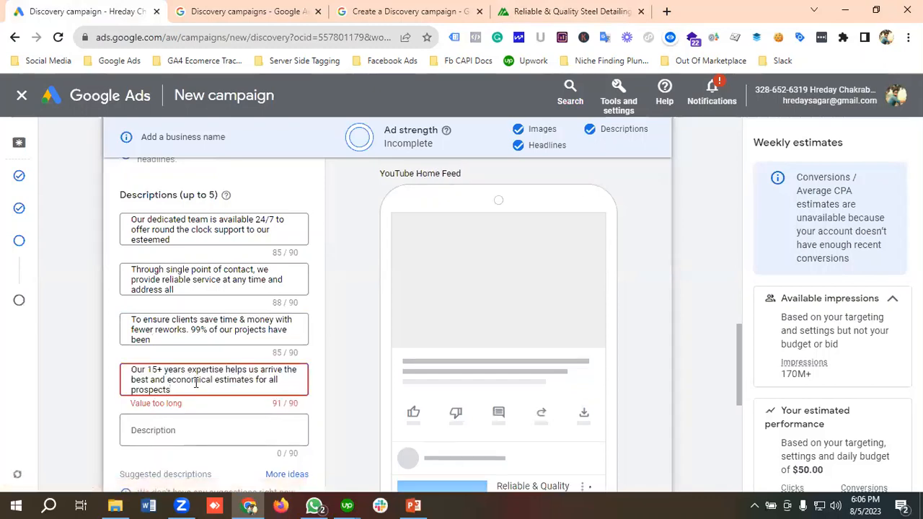
{"action": "key", "text": "BackSpace"}
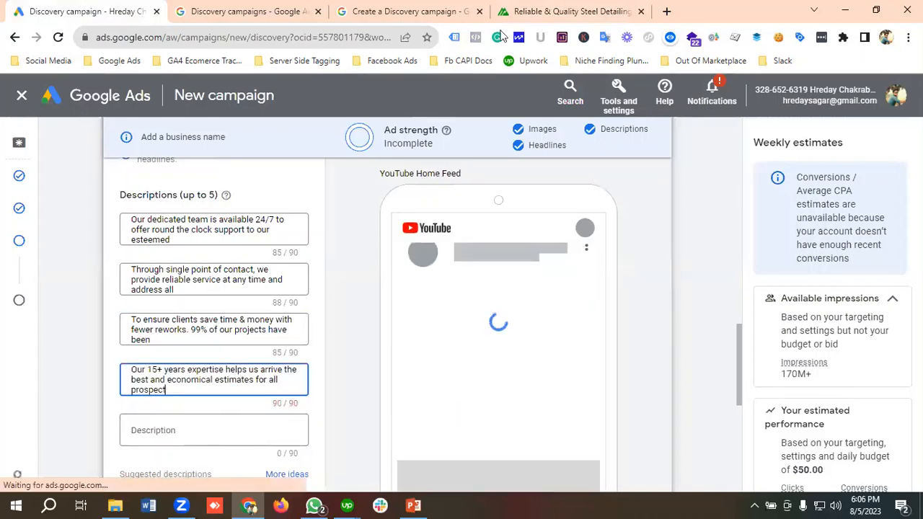
Step: Copy the "Ensure Timely Delivery" sentence from the Maestro Steel Detailing website and paste it as the ad's fifth description
{"action": "left_click", "coordinate": [566, 12]}
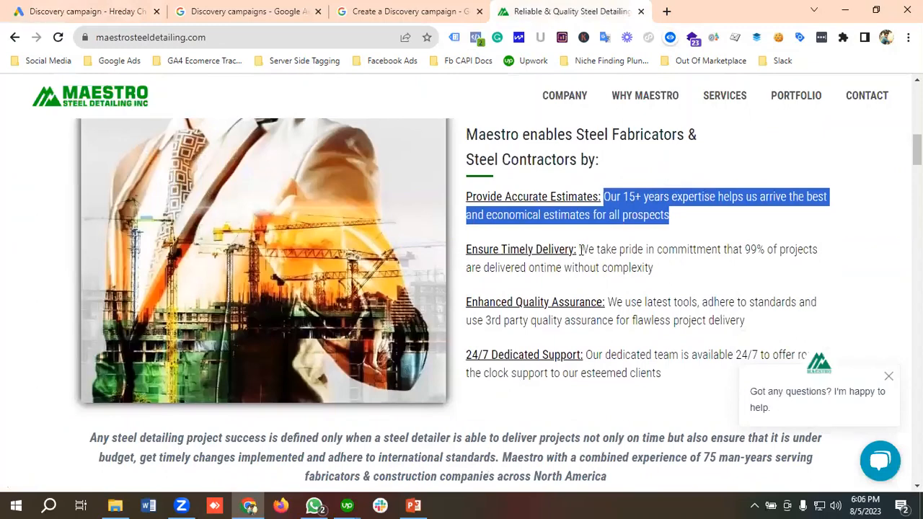
{"action": "left_click_drag", "start_coordinate": [581, 249], "coordinate": [663, 268]}
{"action": "right_click", "coordinate": [582, 252]}
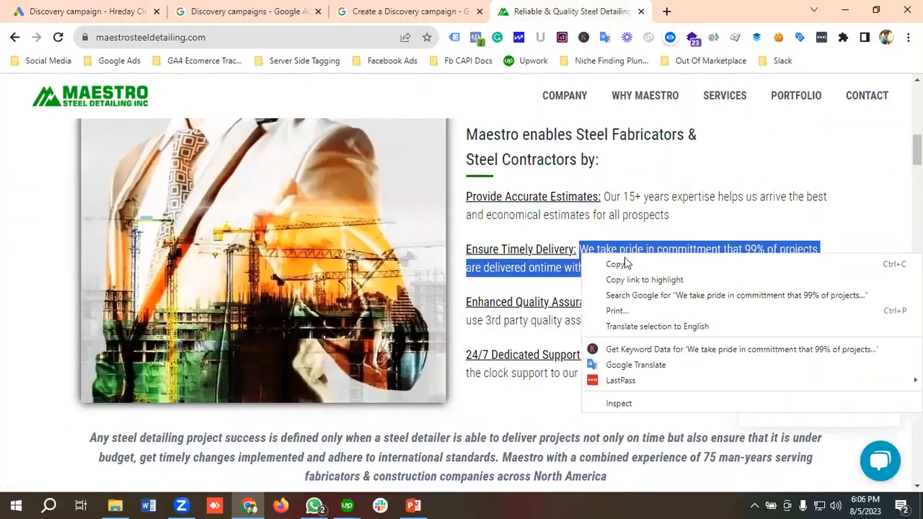
{"action": "left_click", "coordinate": [615, 264]}
{"action": "left_click", "coordinate": [86, 11]}
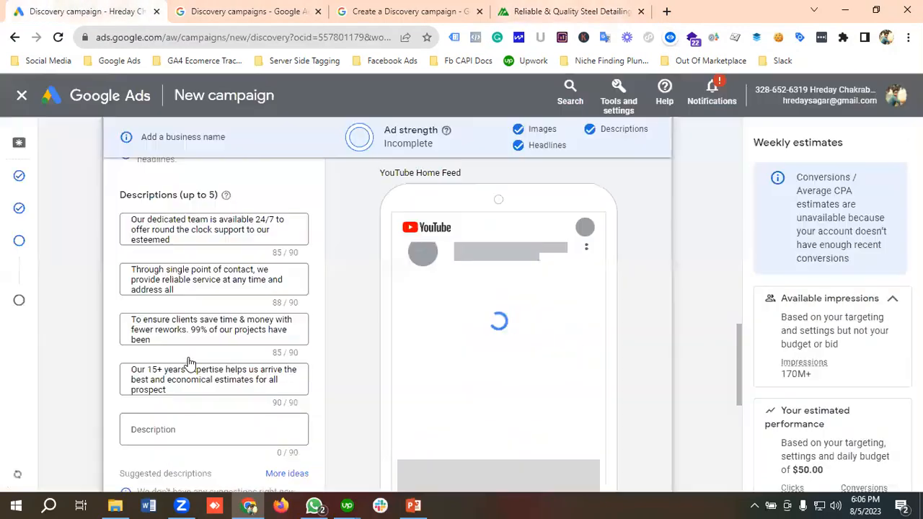
{"action": "left_click", "coordinate": [165, 433]}
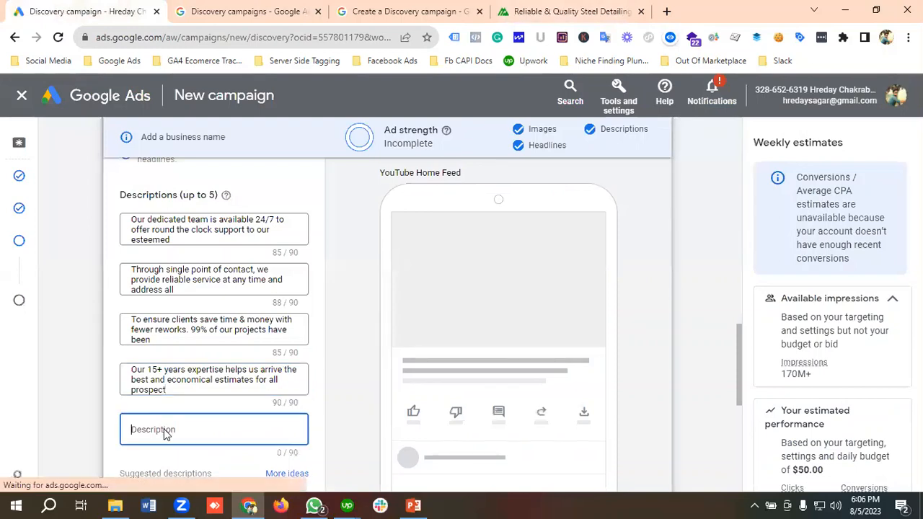
{"action": "key", "text": "ctrl+v"}
Step: Enter "Maestro Steel Detailing" as the ad's business name
{"action": "scroll", "coordinate": [188, 413], "scroll_direction": "down", "scroll_amount": 1}
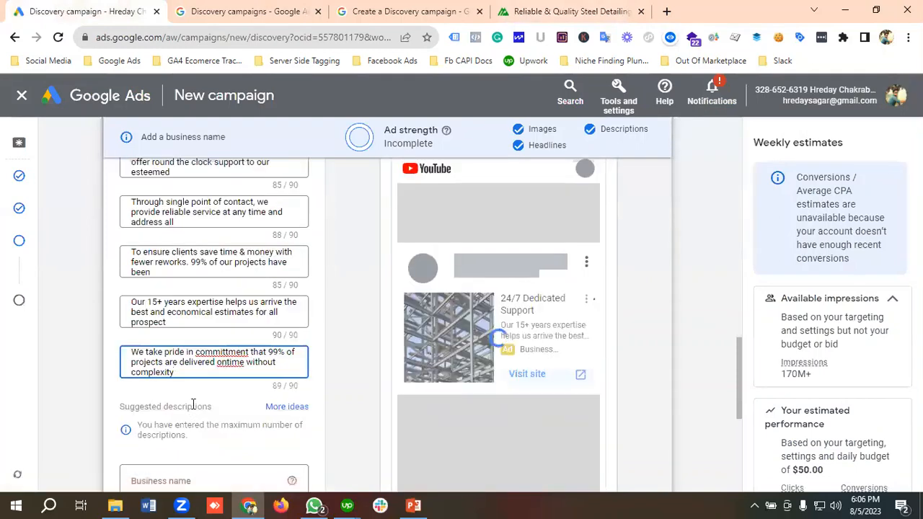
{"action": "scroll", "coordinate": [194, 409], "scroll_direction": "down", "scroll_amount": 2}
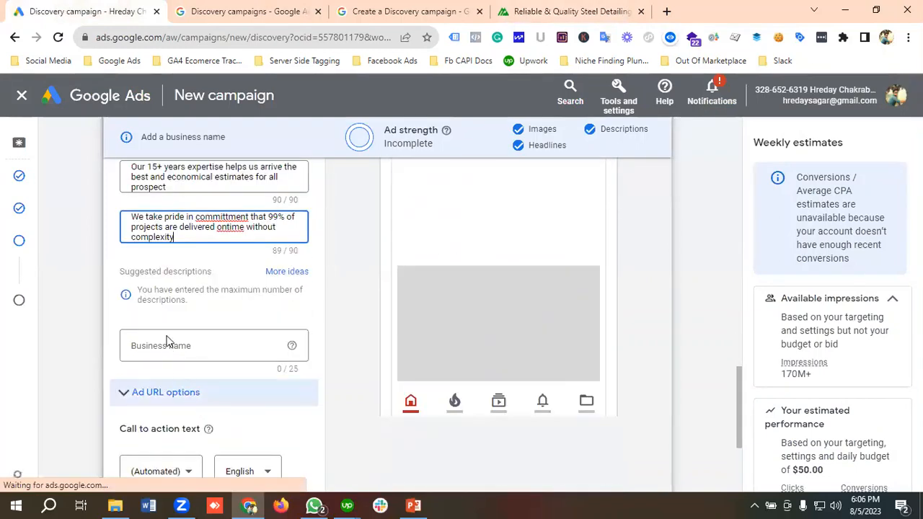
{"action": "left_click", "coordinate": [169, 346]}
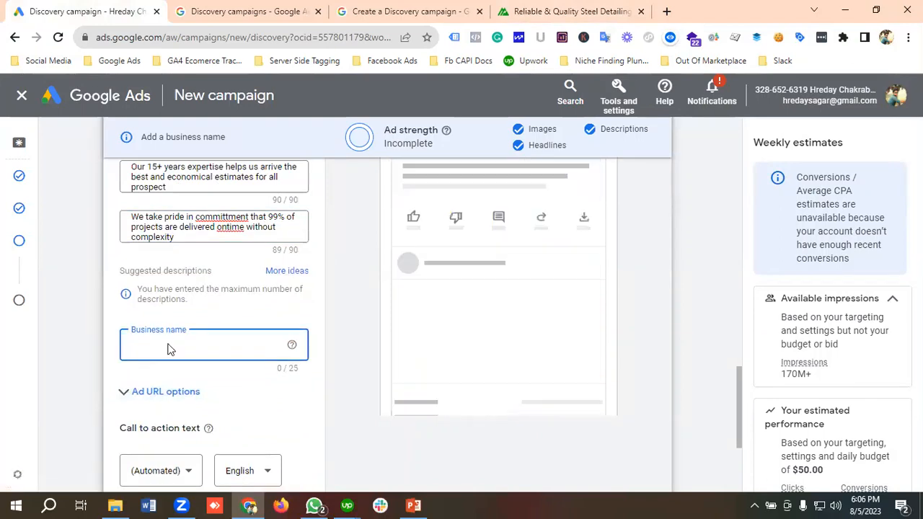
{"action": "type", "text": "M"}
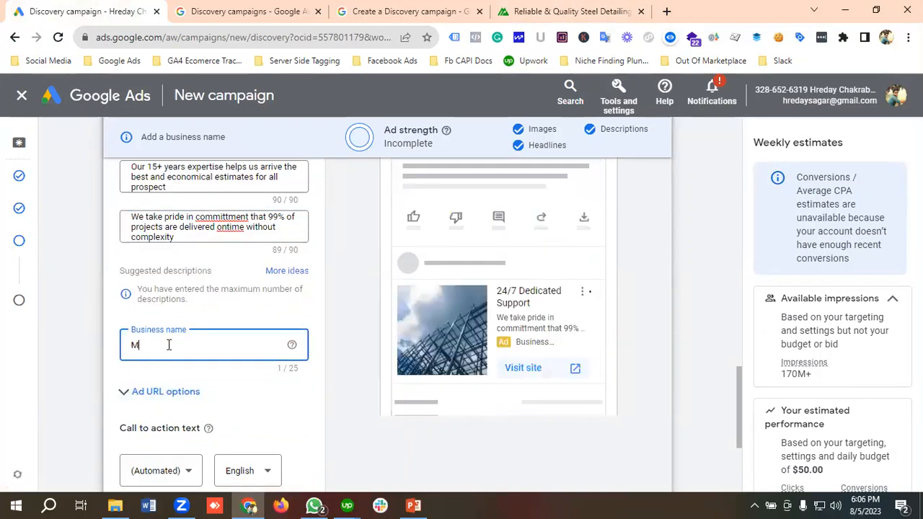
{"action": "type", "text": "aestro"}
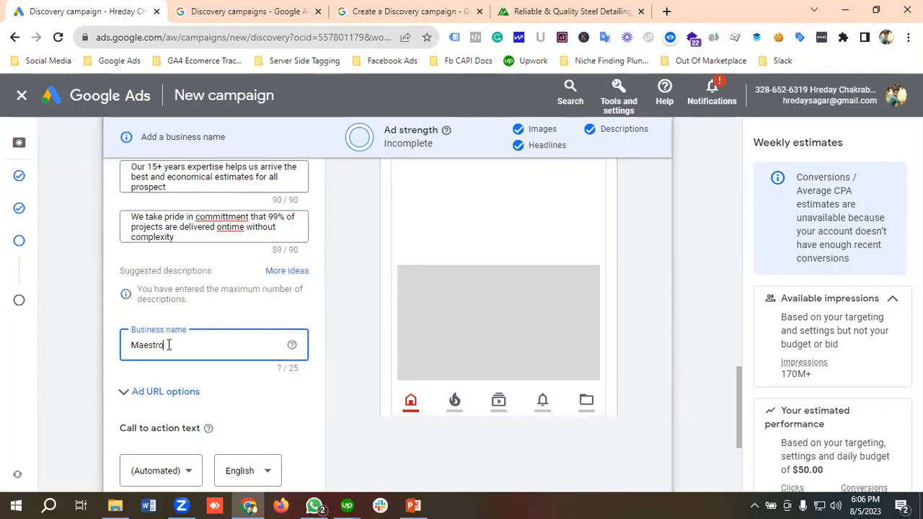
{"action": "type", "text": "Steel Detailing"}
Step: Look through the available call-to-action texts and choose (Automated) for the ad
{"action": "scroll", "coordinate": [216, 386], "scroll_direction": "down", "scroll_amount": 2}
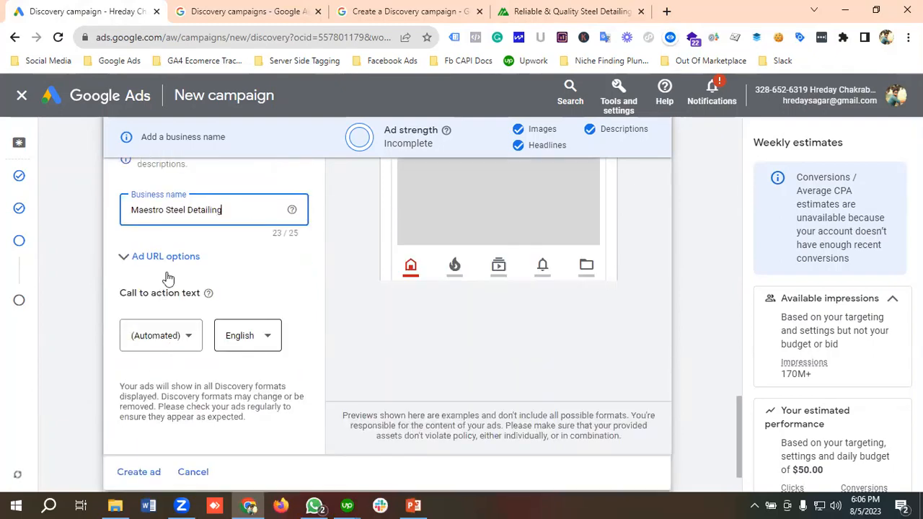
{"action": "scroll", "coordinate": [173, 278], "scroll_direction": "down", "scroll_amount": 1}
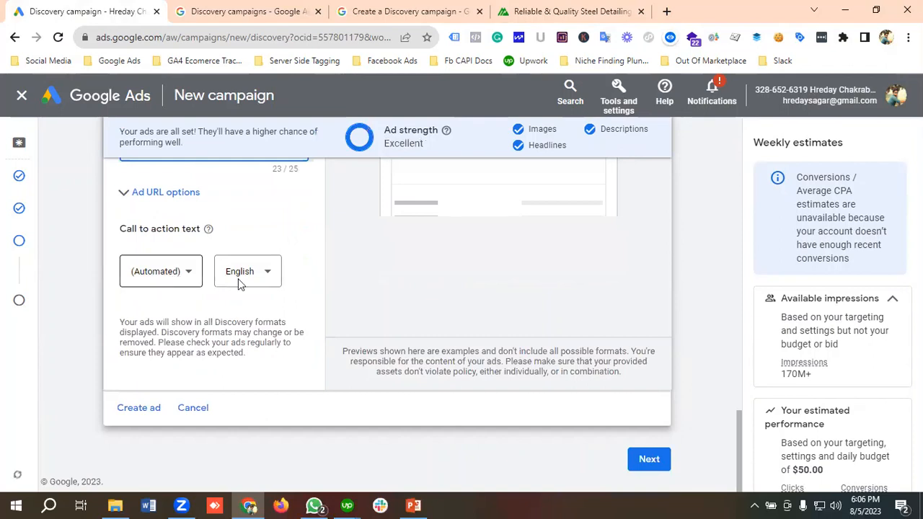
{"action": "left_click", "coordinate": [167, 290]}
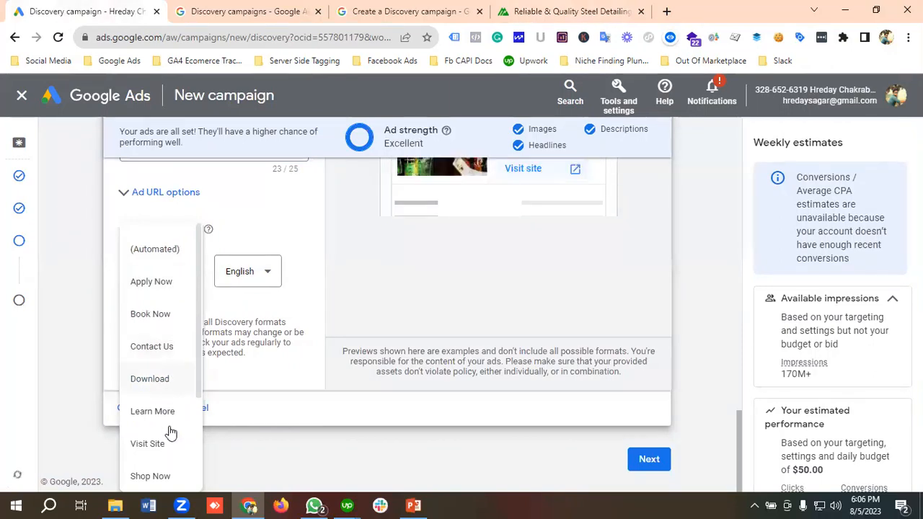
{"action": "scroll", "coordinate": [160, 427], "scroll_direction": "down", "scroll_amount": 1}
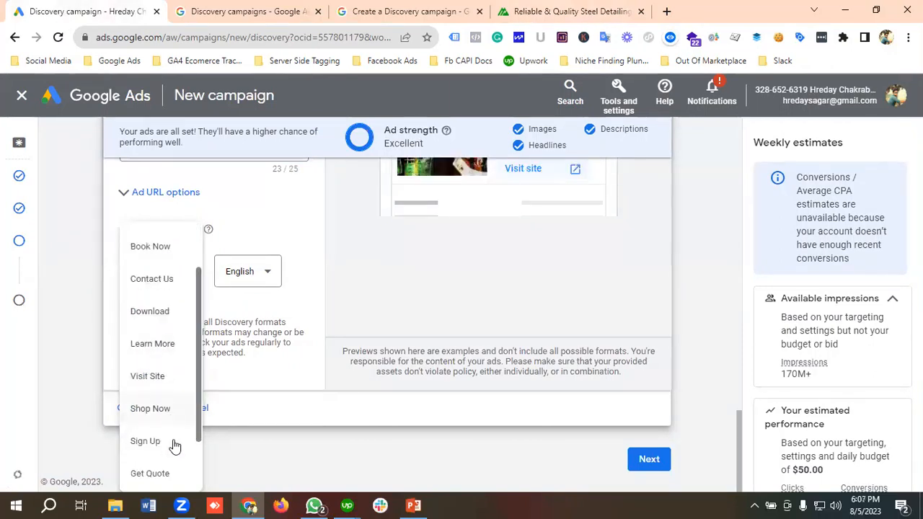
{"action": "scroll", "coordinate": [177, 441], "scroll_direction": "down", "scroll_amount": 1}
{"action": "scroll", "coordinate": [178, 448], "scroll_direction": "down", "scroll_amount": 1}
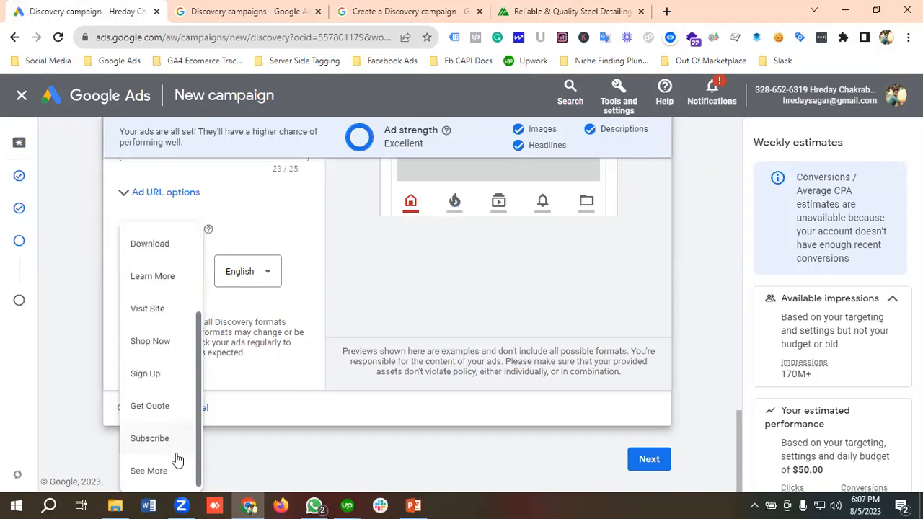
{"action": "scroll", "coordinate": [180, 459], "scroll_direction": "up", "scroll_amount": 1}
{"action": "scroll", "coordinate": [163, 327], "scroll_direction": "up", "scroll_amount": 2}
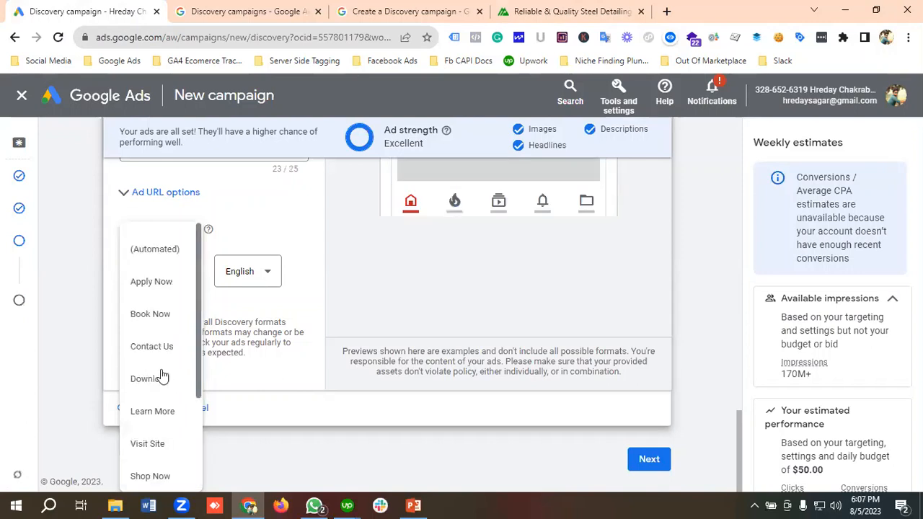
{"action": "left_click", "coordinate": [155, 251]}
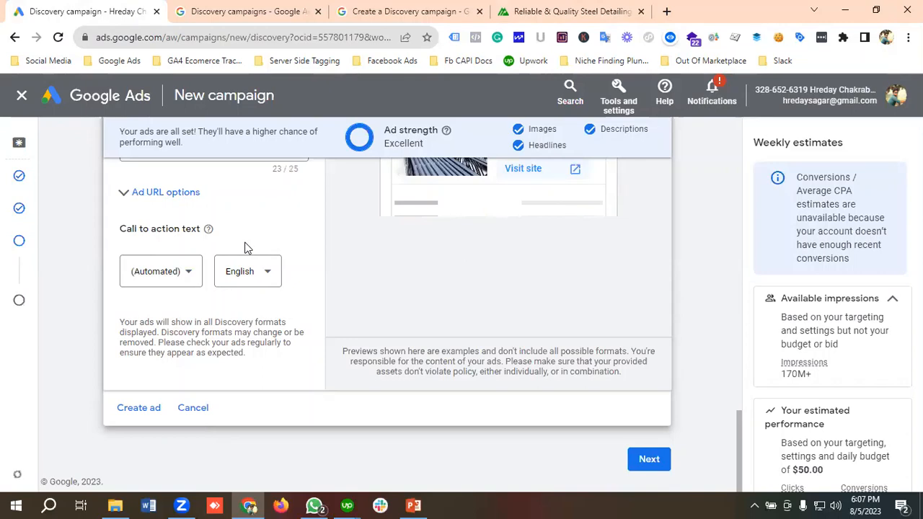
Step: Review the ad strength, headlines, descriptions and the YouTube feed previews of the ad
{"action": "scroll", "coordinate": [354, 249], "scroll_direction": "up", "scroll_amount": 4}
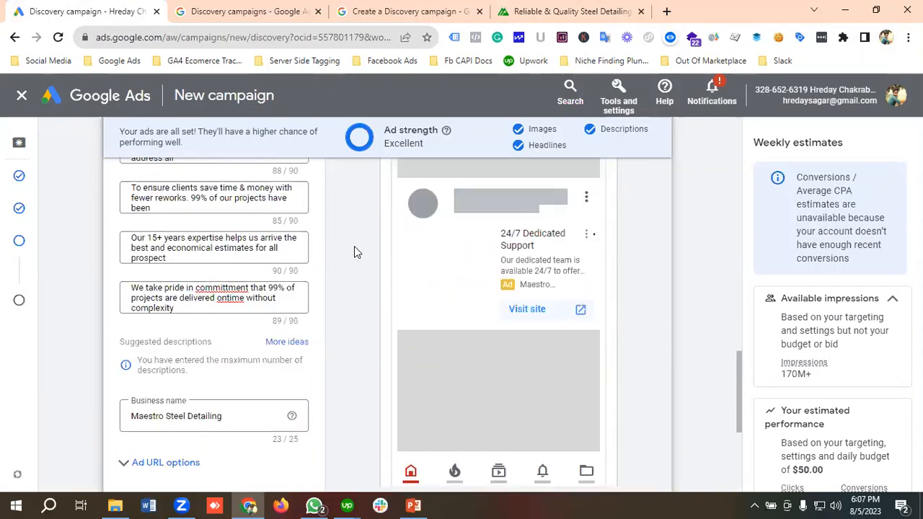
{"action": "scroll", "coordinate": [354, 252], "scroll_direction": "up", "scroll_amount": 5}
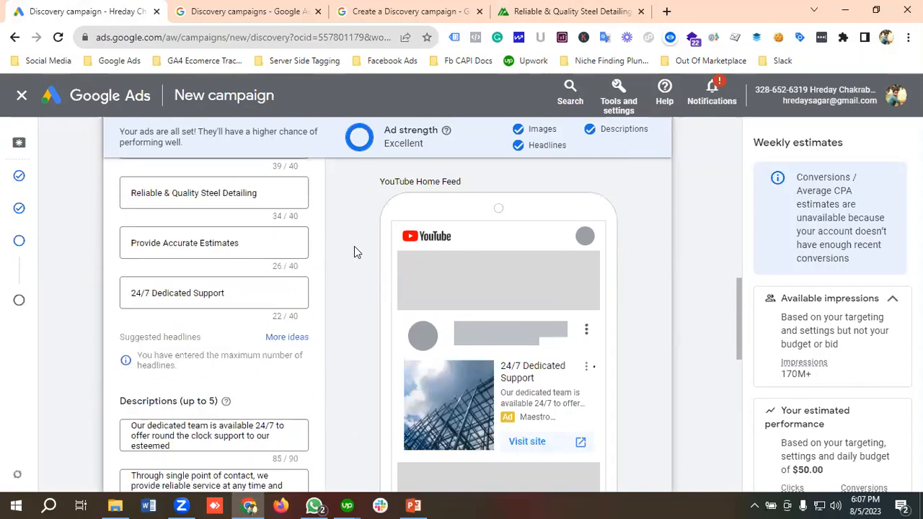
{"action": "scroll", "coordinate": [439, 249], "scroll_direction": "up", "scroll_amount": 1}
{"action": "scroll", "coordinate": [480, 247], "scroll_direction": "up", "scroll_amount": 1}
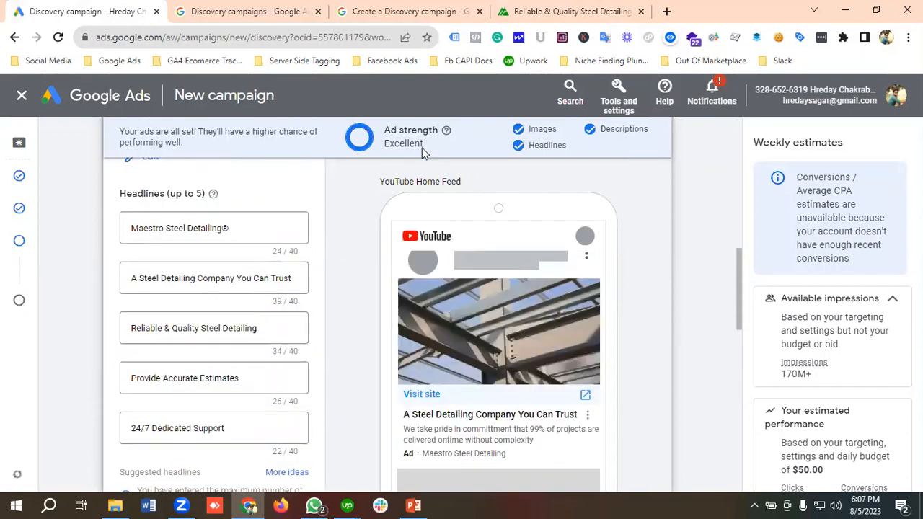
{"action": "scroll", "coordinate": [505, 261], "scroll_direction": "down", "scroll_amount": 3}
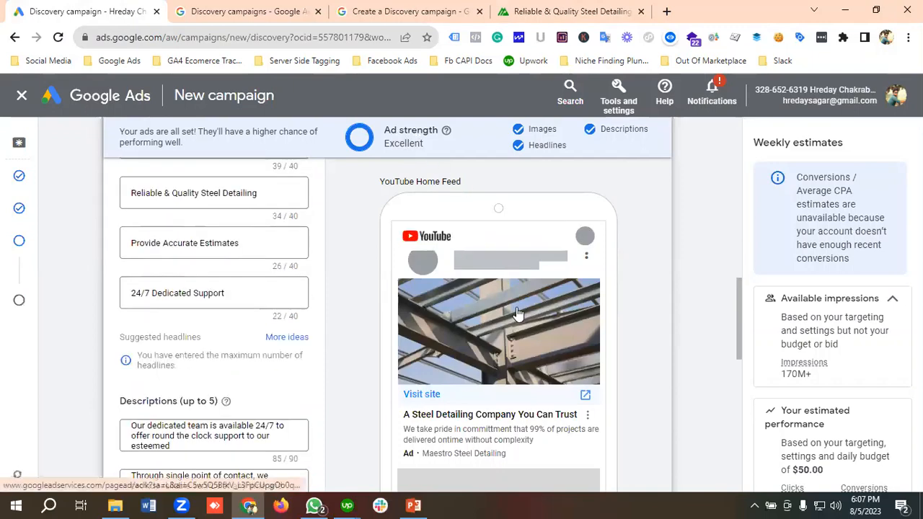
{"action": "scroll", "coordinate": [517, 303], "scroll_direction": "up", "scroll_amount": 3}
{"action": "scroll", "coordinate": [517, 303], "scroll_direction": "down", "scroll_amount": 3}
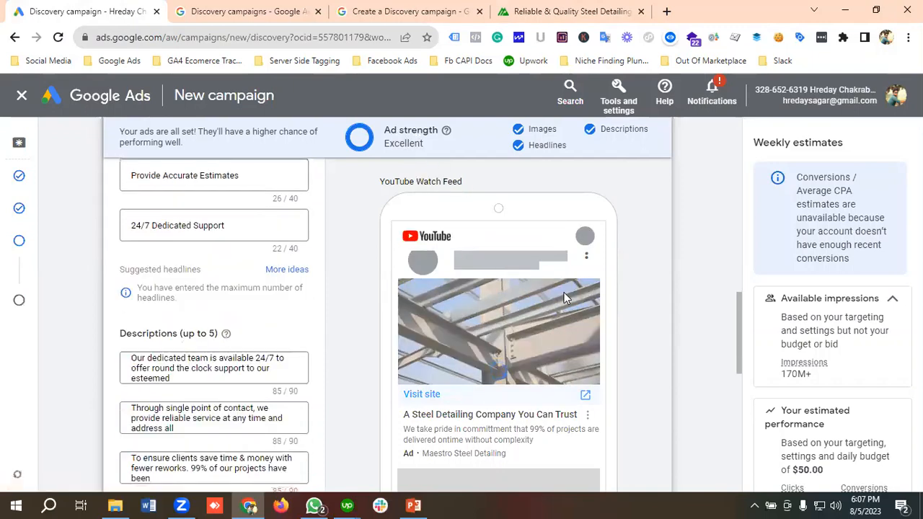
{"action": "scroll", "coordinate": [564, 292], "scroll_direction": "down", "scroll_amount": 1}
{"action": "scroll", "coordinate": [494, 306], "scroll_direction": "down", "scroll_amount": 1}
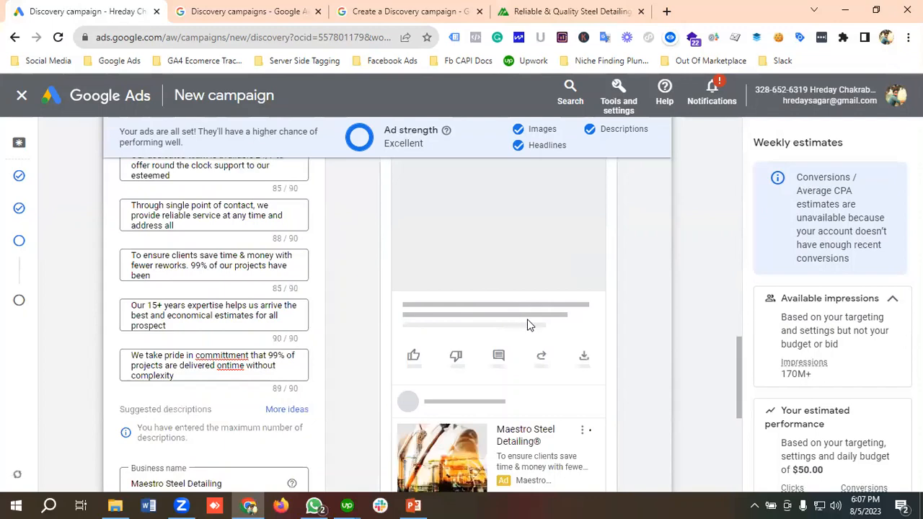
{"action": "scroll", "coordinate": [528, 326], "scroll_direction": "down", "scroll_amount": 3}
{"action": "scroll", "coordinate": [525, 305], "scroll_direction": "up", "scroll_amount": 1}
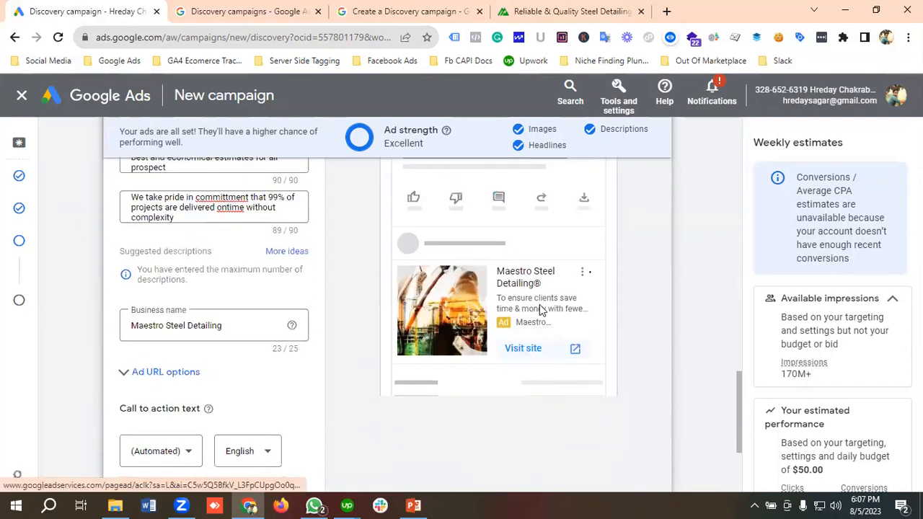
{"action": "scroll", "coordinate": [535, 312], "scroll_direction": "up", "scroll_amount": 5}
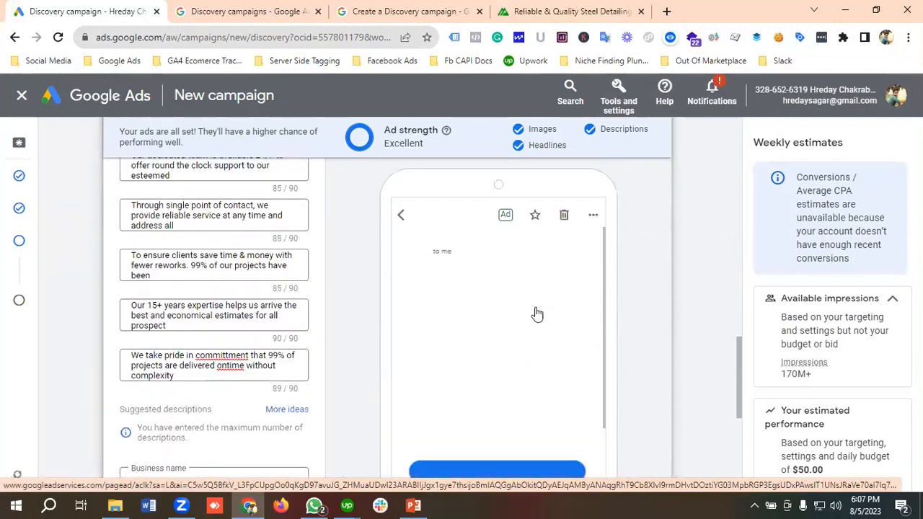
Step: Examine the Gmail preview of the ad in its closed and open states
{"action": "scroll", "coordinate": [519, 288], "scroll_direction": "up", "scroll_amount": 2}
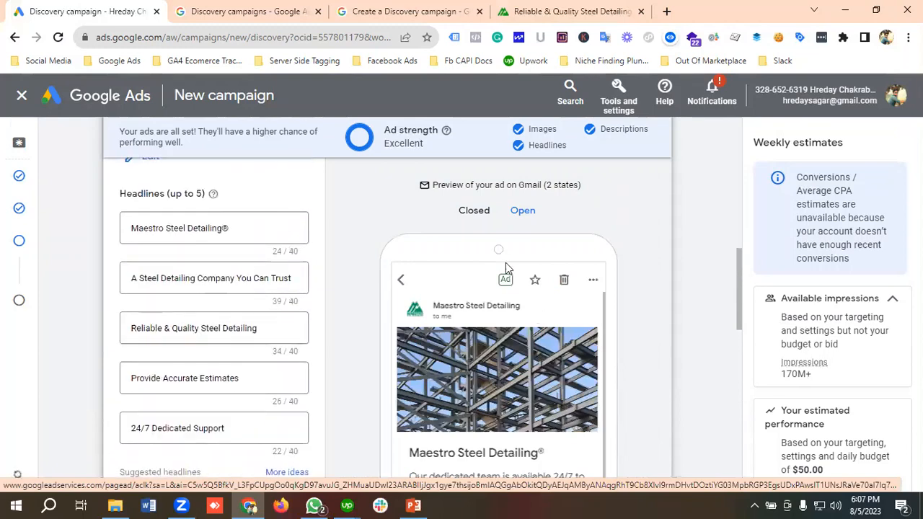
{"action": "scroll", "coordinate": [479, 215], "scroll_direction": "up", "scroll_amount": 3}
{"action": "left_click", "coordinate": [479, 212]}
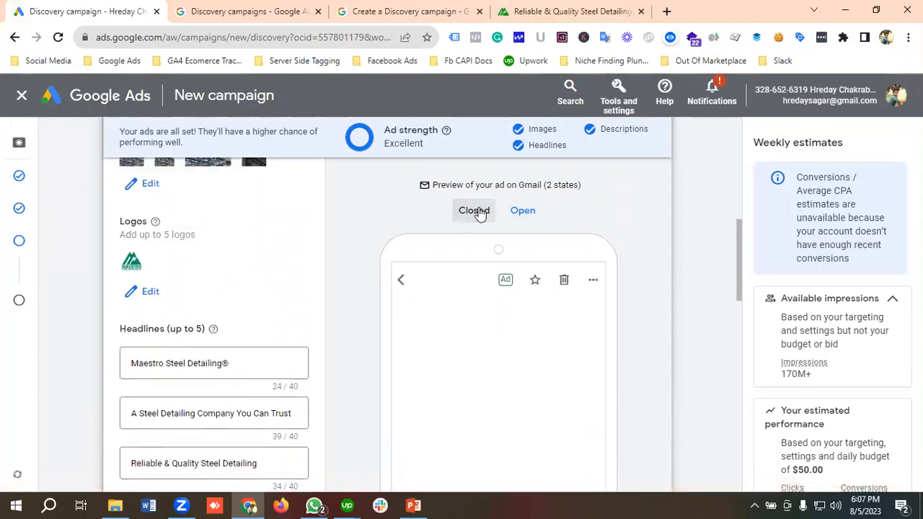
{"action": "left_click", "coordinate": [532, 214]}
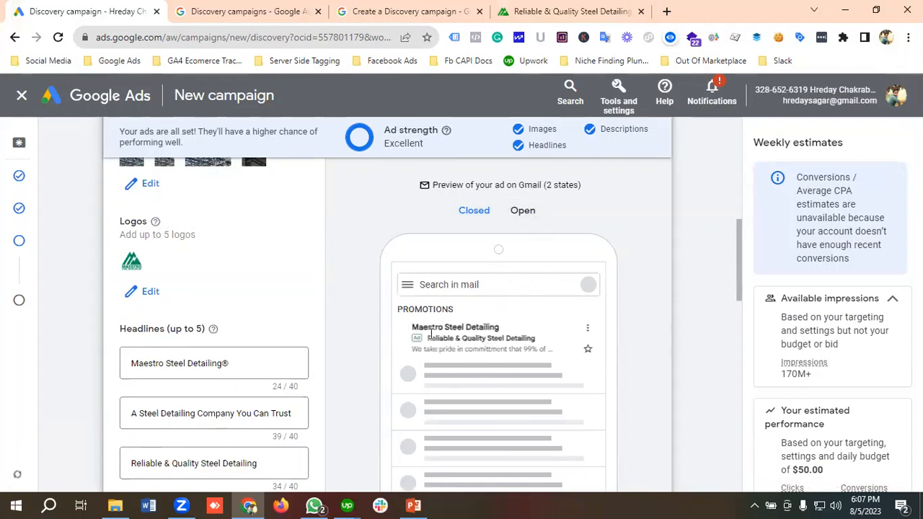
Step: Switch the ad preview to YouTube only and examine how the ad looks in the YouTube home feed
{"action": "scroll", "coordinate": [514, 323], "scroll_direction": "up", "scroll_amount": 5}
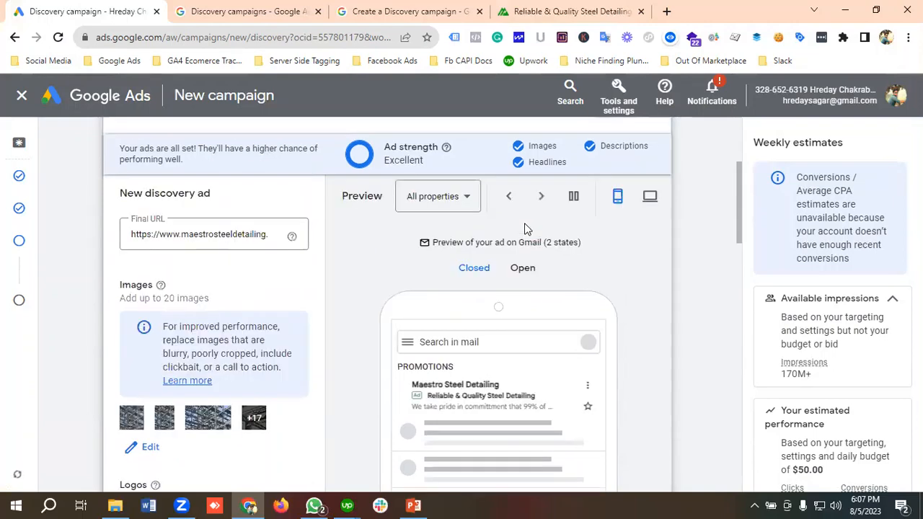
{"action": "scroll", "coordinate": [541, 234], "scroll_direction": "down", "scroll_amount": 1}
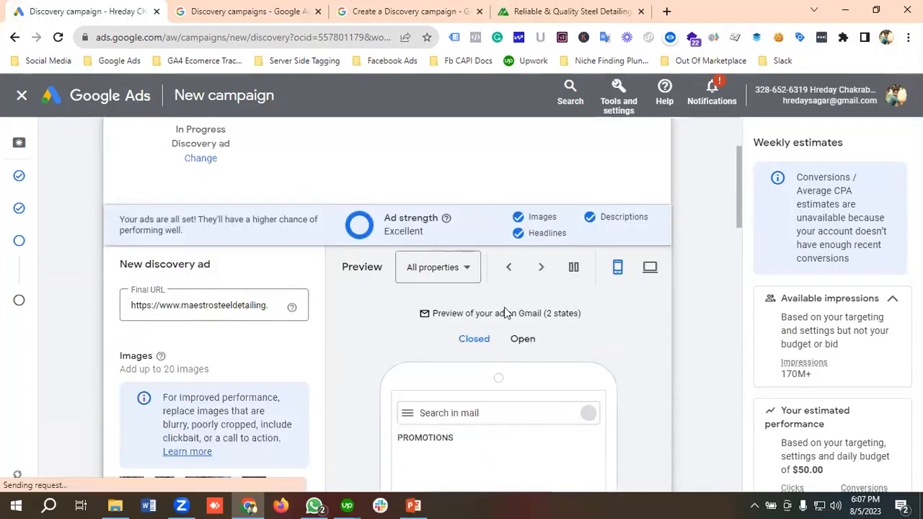
{"action": "left_click", "coordinate": [437, 281]}
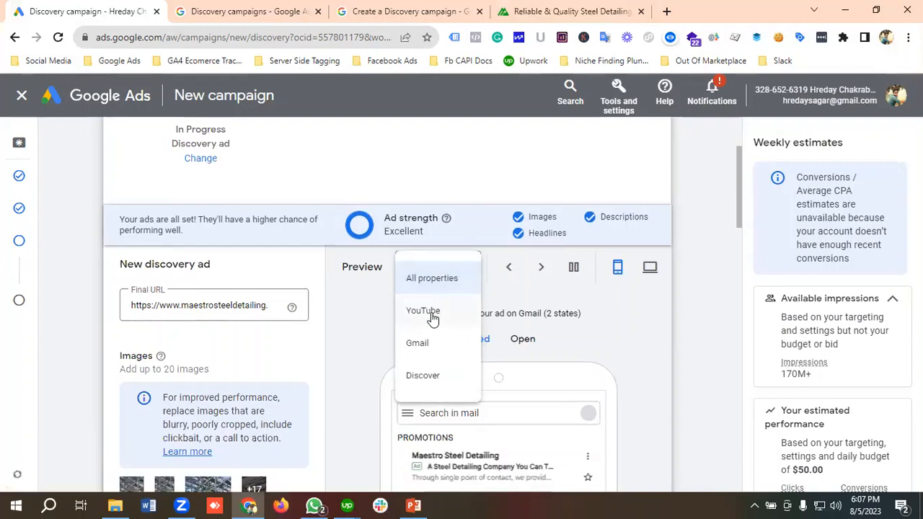
{"action": "left_click", "coordinate": [432, 318]}
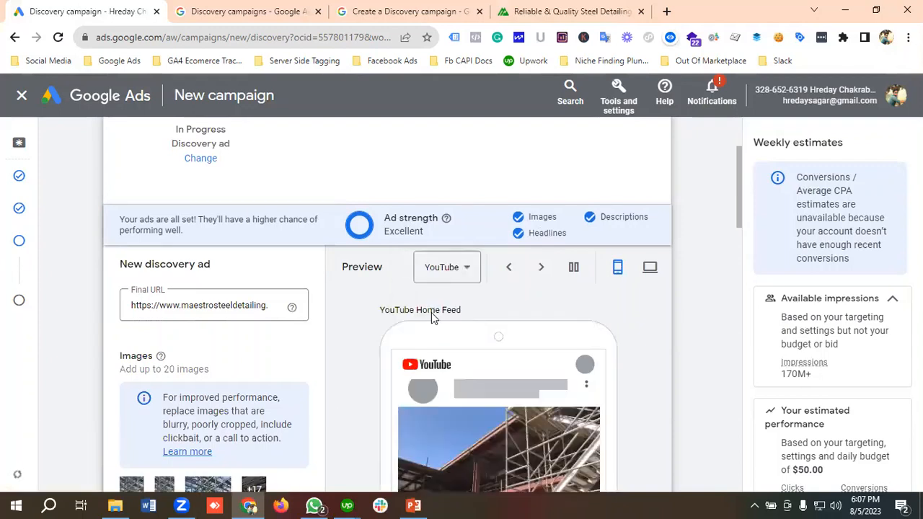
{"action": "scroll", "coordinate": [443, 332], "scroll_direction": "down", "scroll_amount": 1}
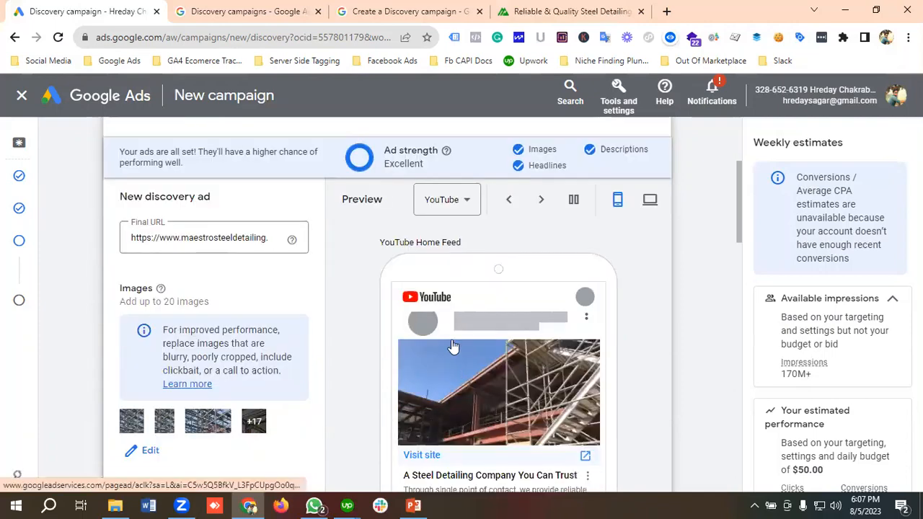
{"action": "scroll", "coordinate": [476, 346], "scroll_direction": "down", "scroll_amount": 1}
{"action": "scroll", "coordinate": [451, 350], "scroll_direction": "up", "scroll_amount": 2}
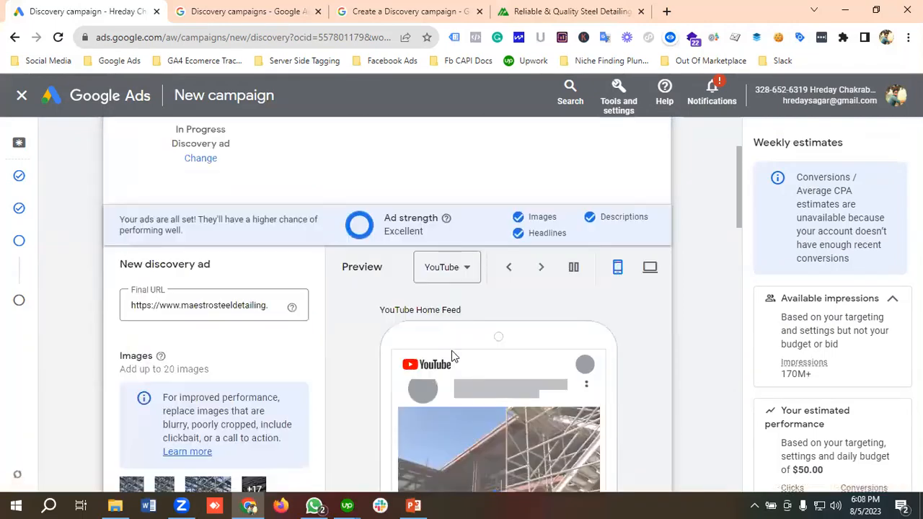
{"action": "scroll", "coordinate": [454, 353], "scroll_direction": "down", "scroll_amount": 3}
{"action": "scroll", "coordinate": [464, 358], "scroll_direction": "up", "scroll_amount": 3}
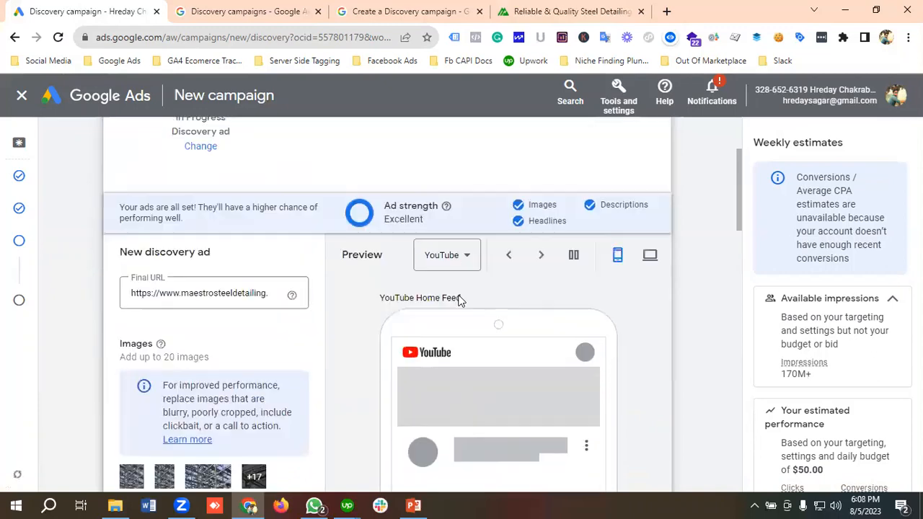
Step: Switch the ad preview to Gmail and examine the ad's open and closed states
{"action": "left_click", "coordinate": [446, 276]}
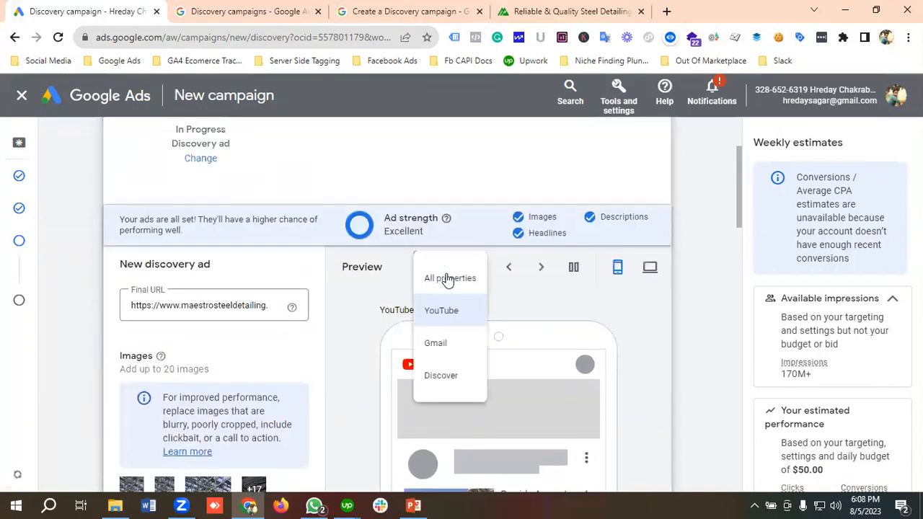
{"action": "left_click", "coordinate": [449, 354]}
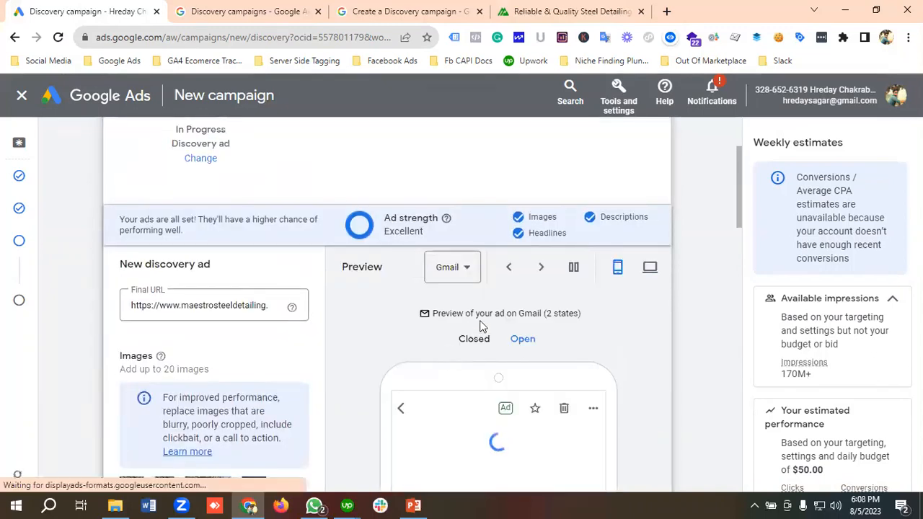
{"action": "scroll", "coordinate": [481, 326], "scroll_direction": "down", "scroll_amount": 1}
{"action": "scroll", "coordinate": [481, 326], "scroll_direction": "down", "scroll_amount": 1}
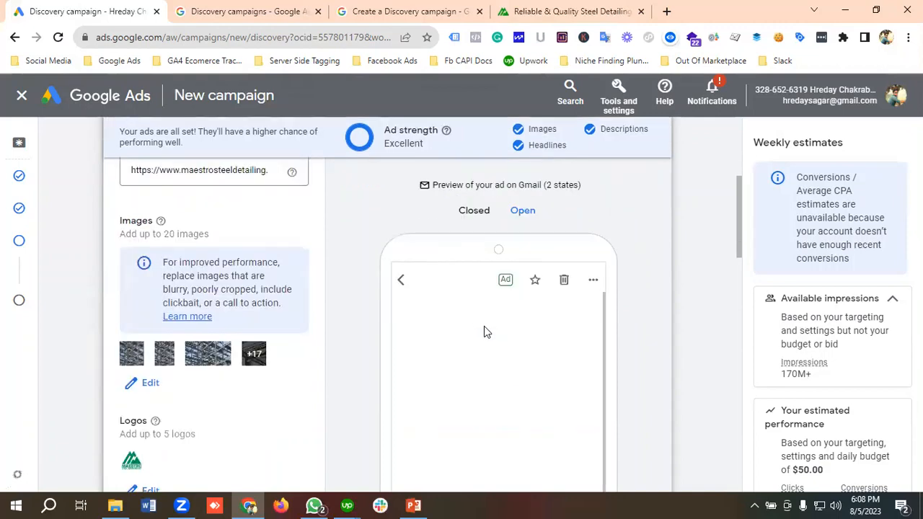
{"action": "scroll", "coordinate": [485, 331], "scroll_direction": "down", "scroll_amount": 2}
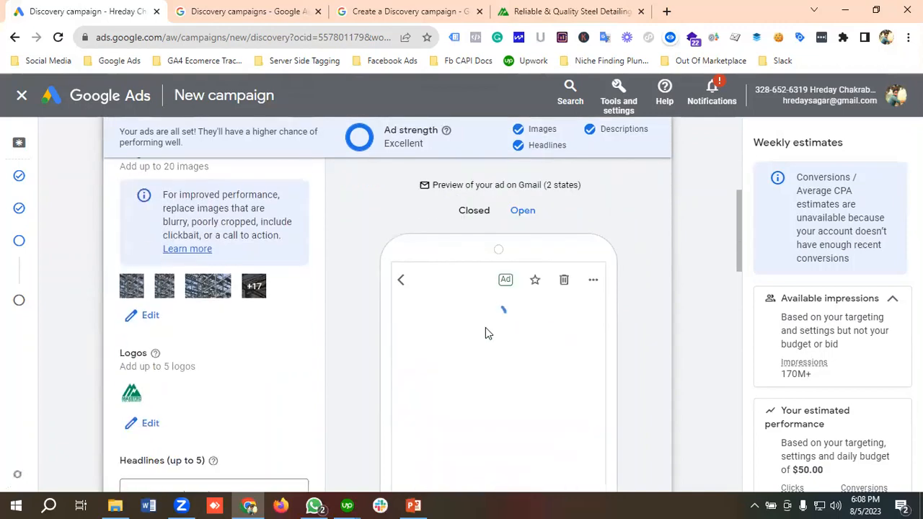
{"action": "left_click", "coordinate": [474, 216]}
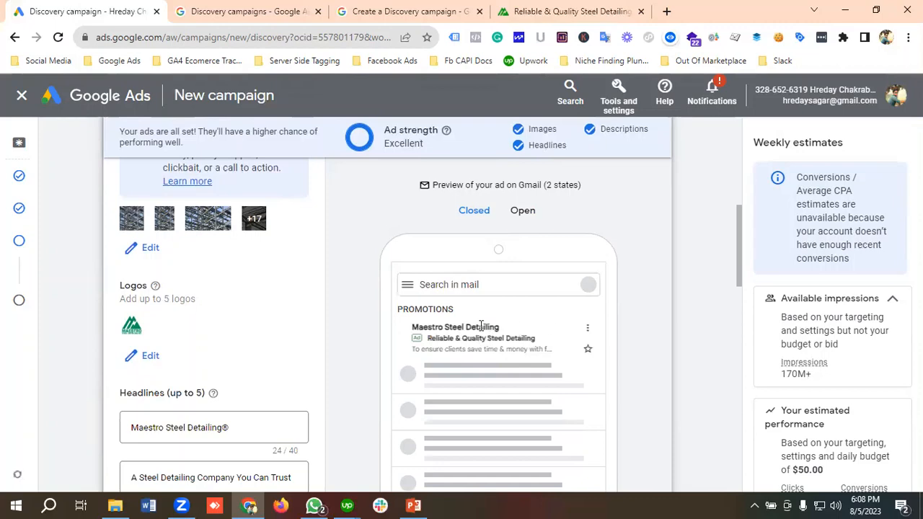
Step: Switch the ad preview to Discover and examine how the image, headline and description appear there
{"action": "scroll", "coordinate": [492, 312], "scroll_direction": "up", "scroll_amount": 4}
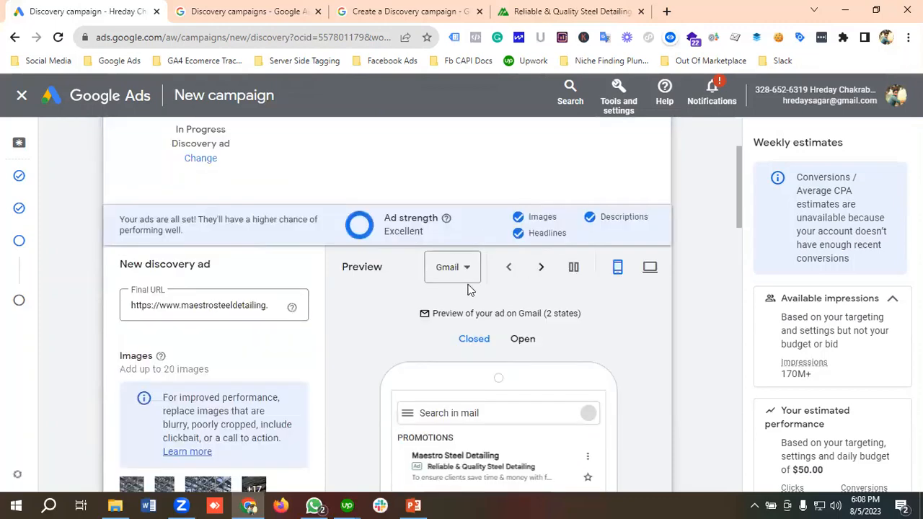
{"action": "left_click", "coordinate": [456, 274]}
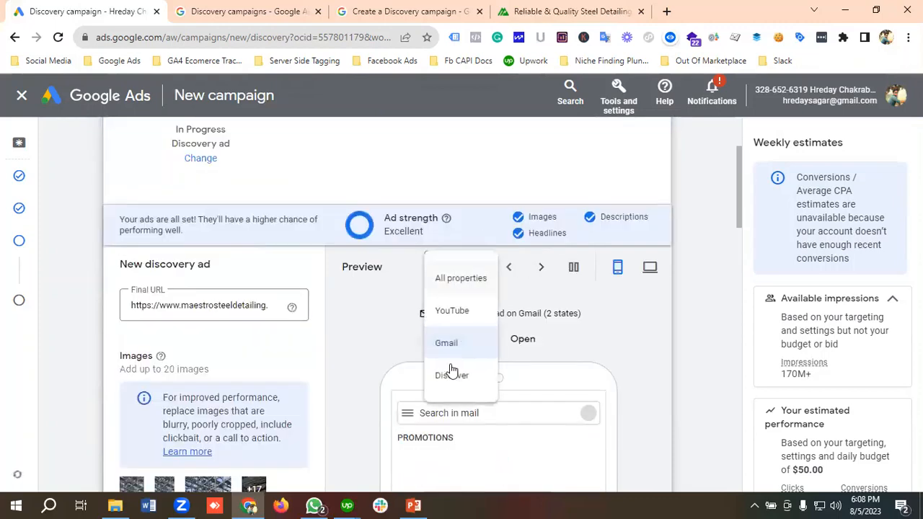
{"action": "left_click", "coordinate": [450, 374]}
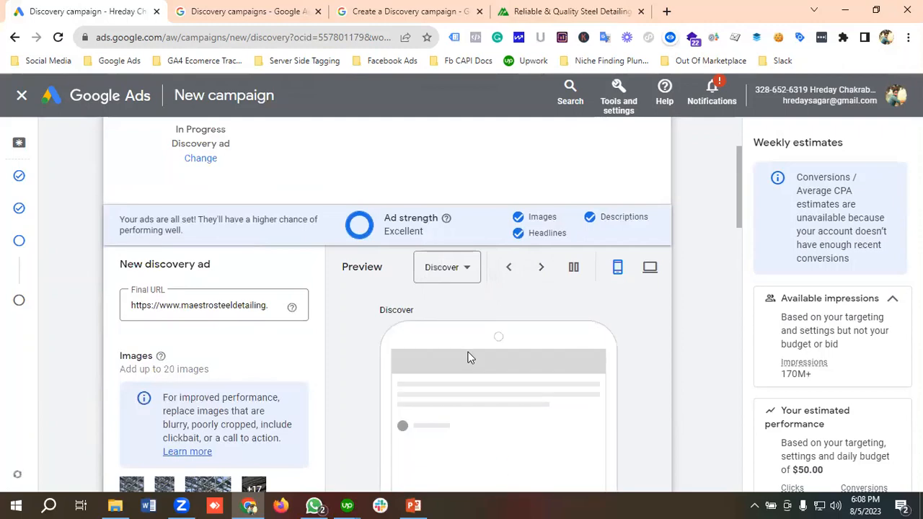
{"action": "scroll", "coordinate": [472, 343], "scroll_direction": "down", "scroll_amount": 2}
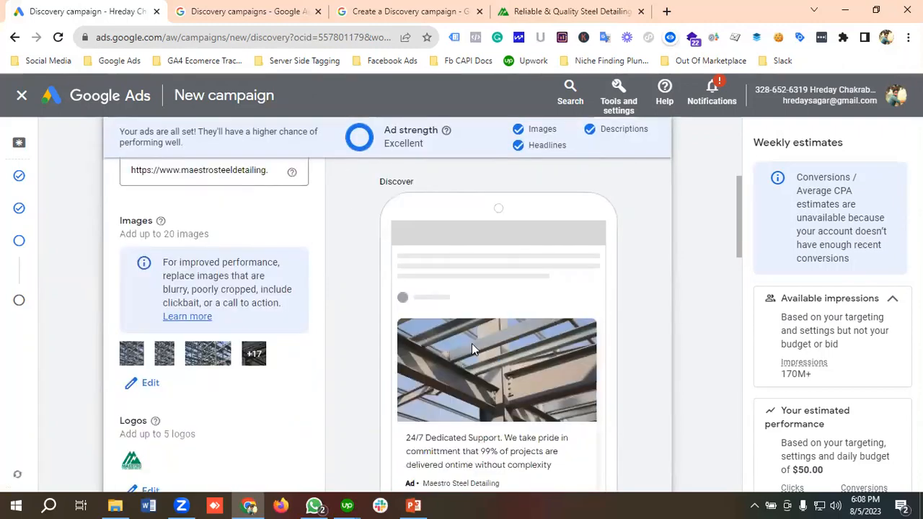
{"action": "scroll", "coordinate": [472, 343], "scroll_direction": "down", "scroll_amount": 1}
{"action": "scroll", "coordinate": [471, 344], "scroll_direction": "down", "scroll_amount": 1}
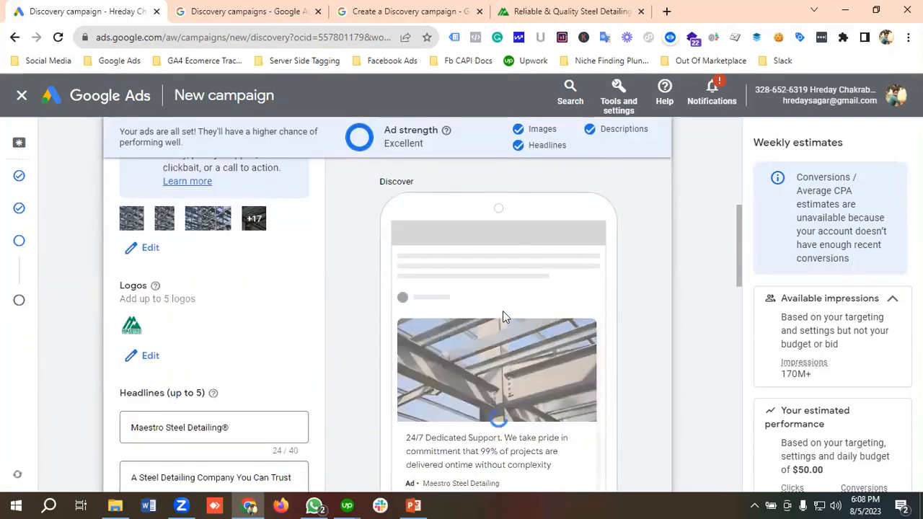
{"action": "scroll", "coordinate": [502, 310], "scroll_direction": "down", "scroll_amount": 1}
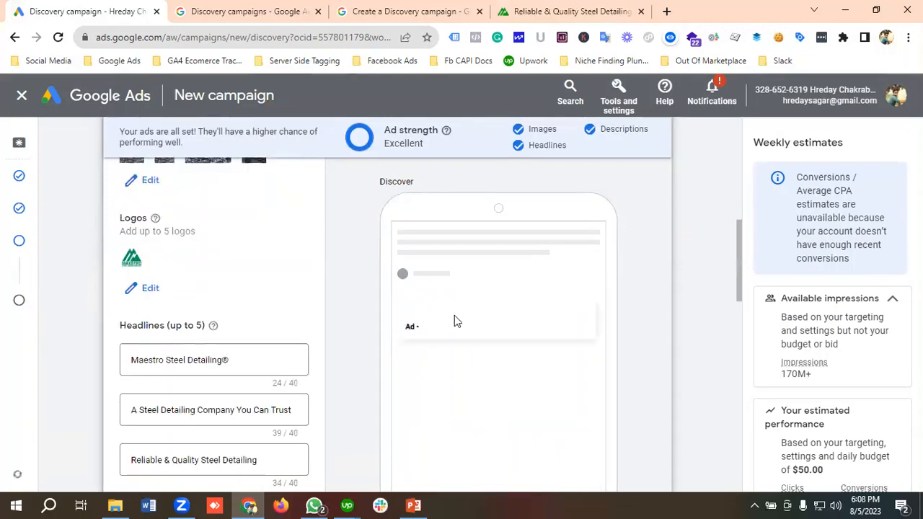
{"action": "scroll", "coordinate": [505, 325], "scroll_direction": "down", "scroll_amount": 3}
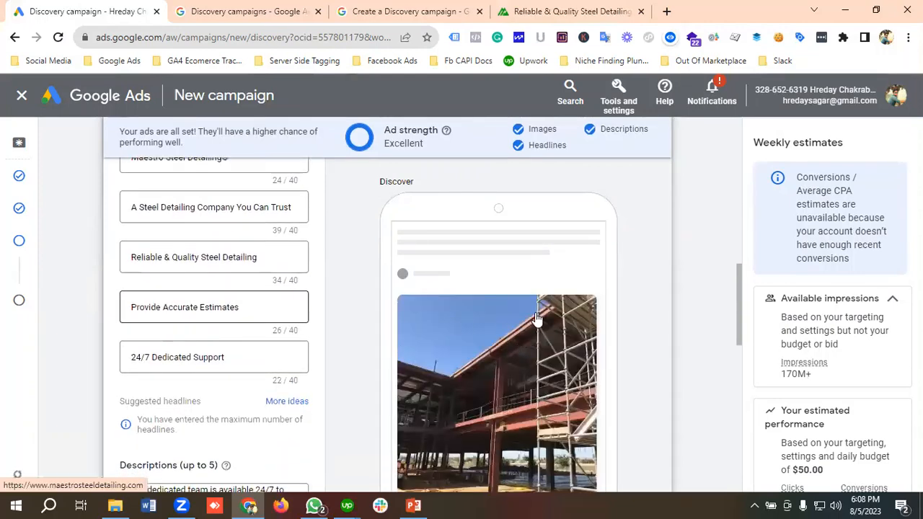
Step: Finish creating the Discovery ad and continue to the campaign review
{"action": "scroll", "coordinate": [537, 318], "scroll_direction": "down", "scroll_amount": 4}
{"action": "scroll", "coordinate": [217, 350], "scroll_direction": "down", "scroll_amount": 5}
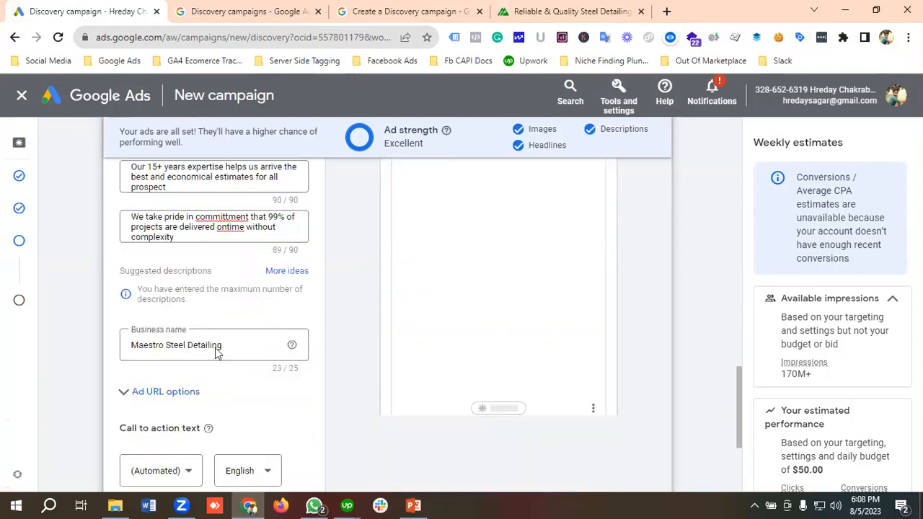
{"action": "left_click", "coordinate": [135, 413]}
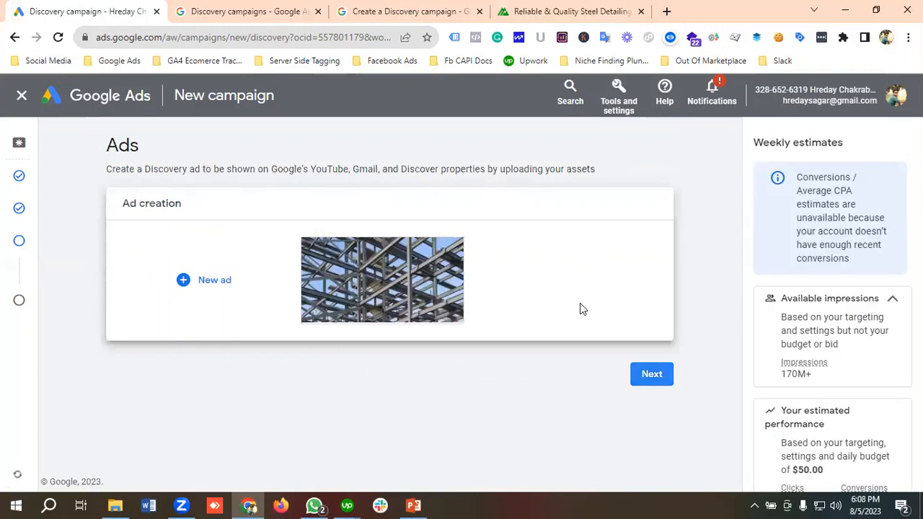
{"action": "left_click", "coordinate": [652, 374]}
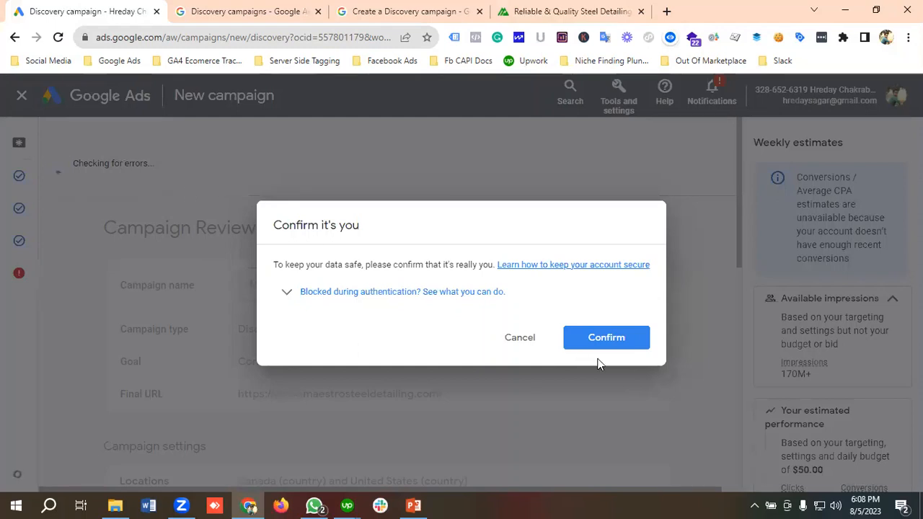
Step: Try to confirm the account owner's identity, going through the phone prompt and the security code option
{"action": "left_click", "coordinate": [598, 336]}
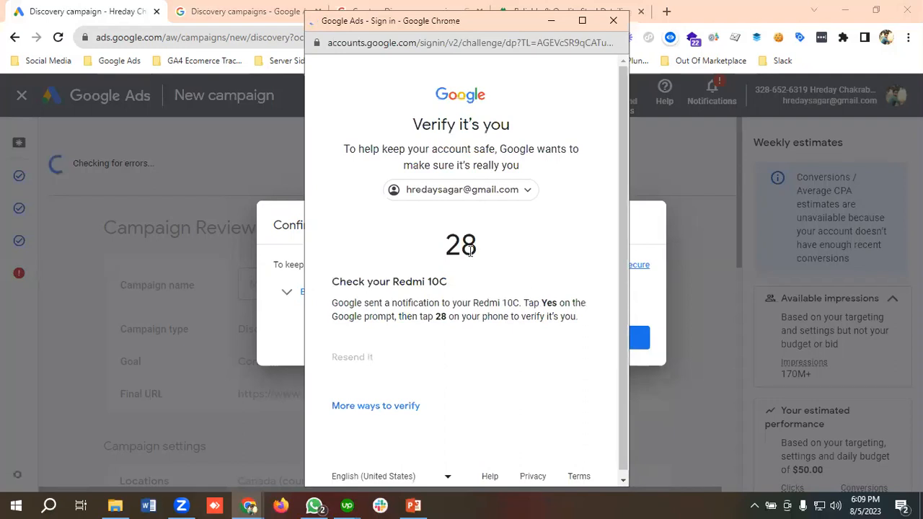
{"action": "scroll", "coordinate": [470, 250], "scroll_direction": "down", "scroll_amount": 1}
{"action": "scroll", "coordinate": [469, 250], "scroll_direction": "up", "scroll_amount": 1}
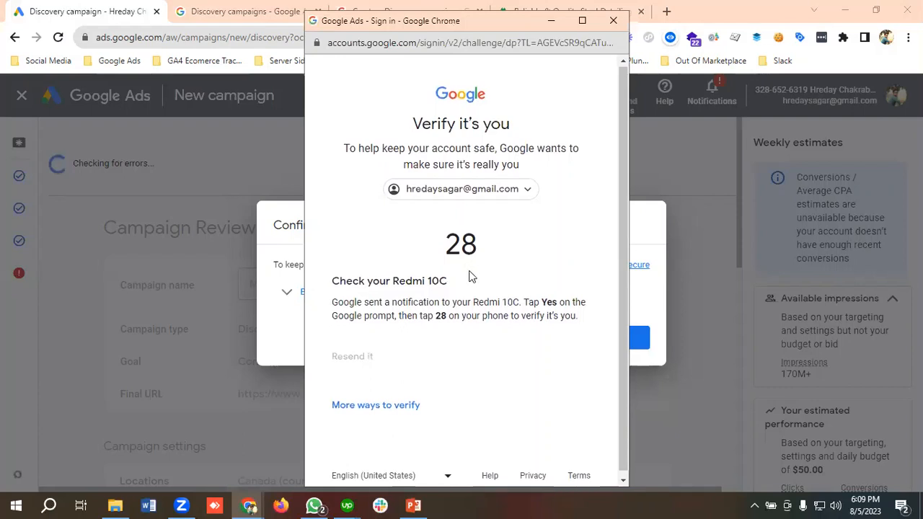
{"action": "scroll", "coordinate": [469, 276], "scroll_direction": "down", "scroll_amount": 1}
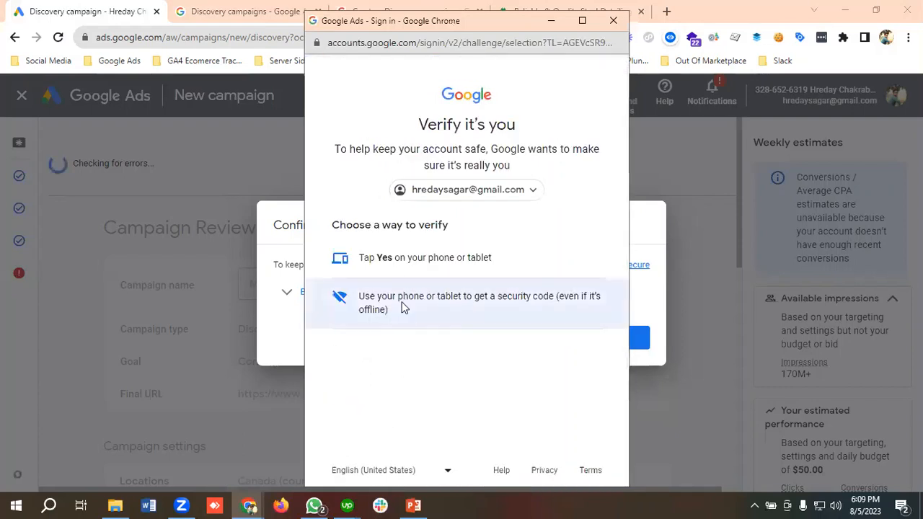
{"action": "left_click", "coordinate": [404, 307]}
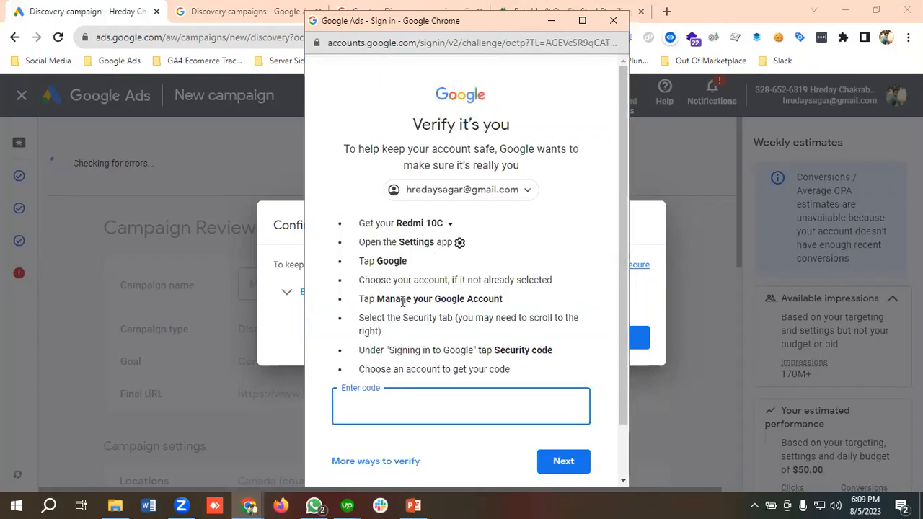
{"action": "scroll", "coordinate": [404, 303], "scroll_direction": "down", "scroll_amount": 1}
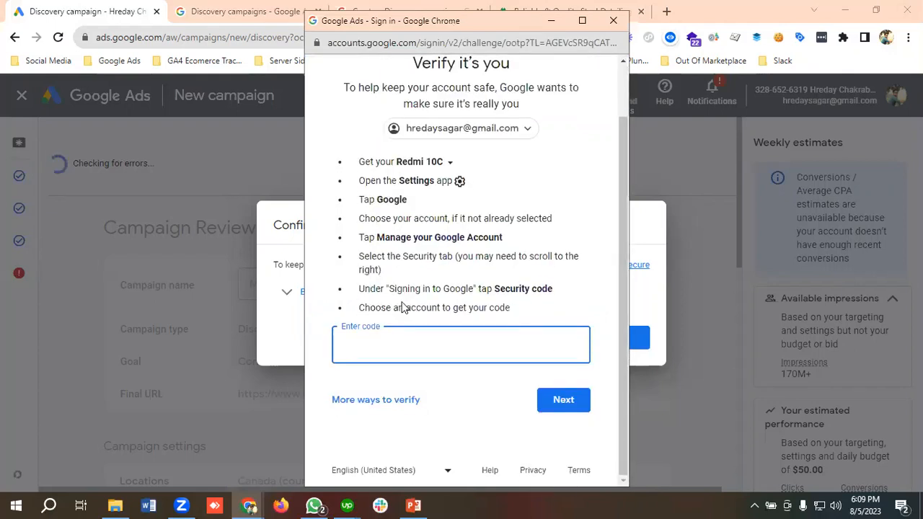
{"action": "left_click", "coordinate": [404, 399]}
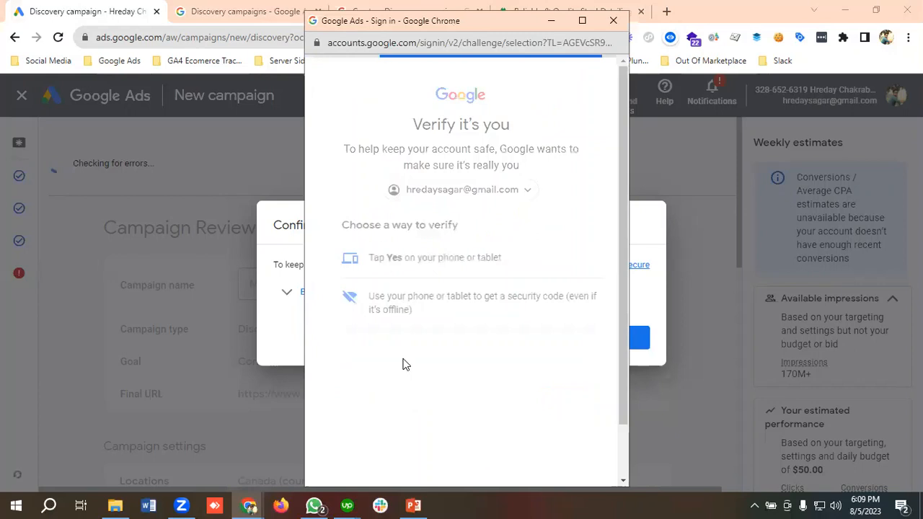
{"action": "left_click", "coordinate": [408, 263]}
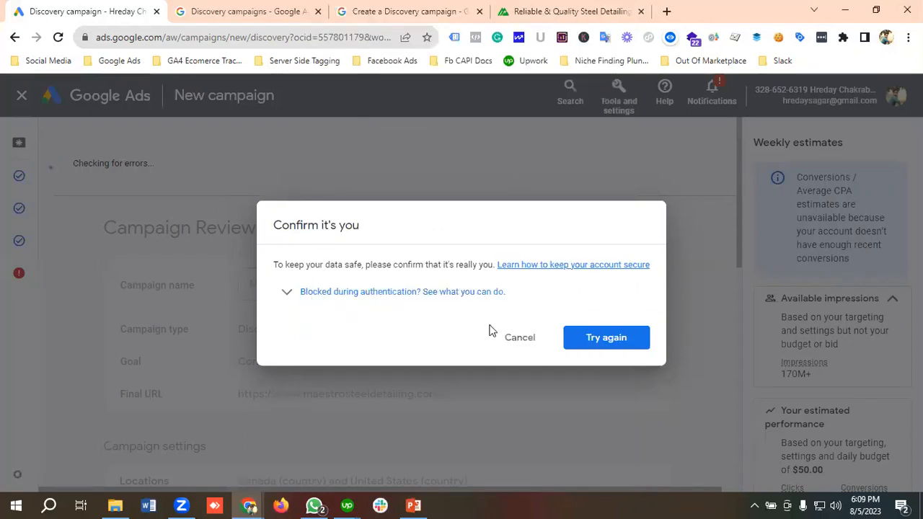
Step: Cancel the identity confirmation and review the campaign's locations, languages, bidding, budget, ad schedule and ad group targeting
{"action": "left_click", "coordinate": [519, 337]}
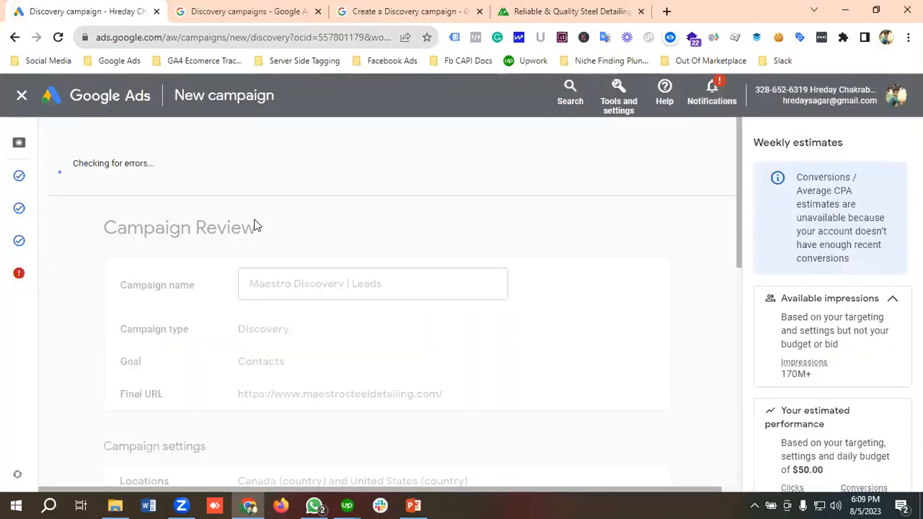
{"action": "scroll", "coordinate": [254, 226], "scroll_direction": "down", "scroll_amount": 6}
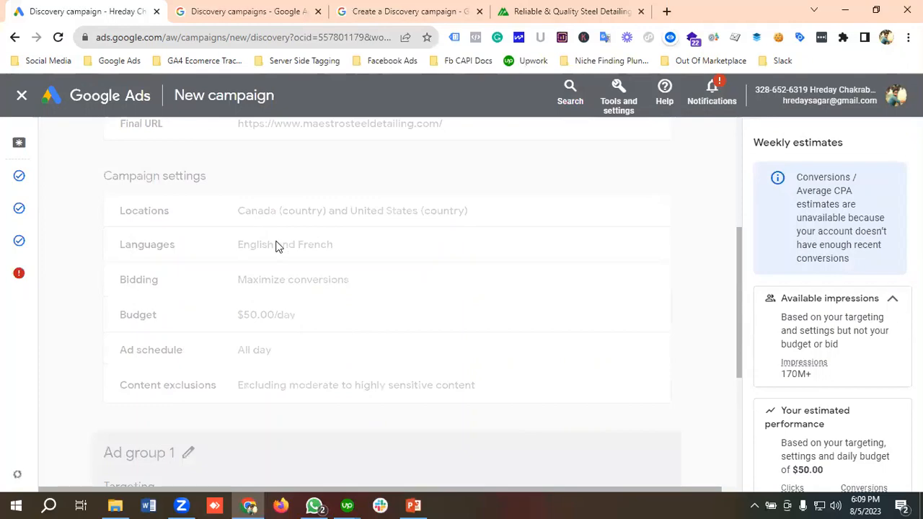
{"action": "scroll", "coordinate": [277, 247], "scroll_direction": "down", "scroll_amount": 2}
{"action": "scroll", "coordinate": [282, 248], "scroll_direction": "up", "scroll_amount": 8}
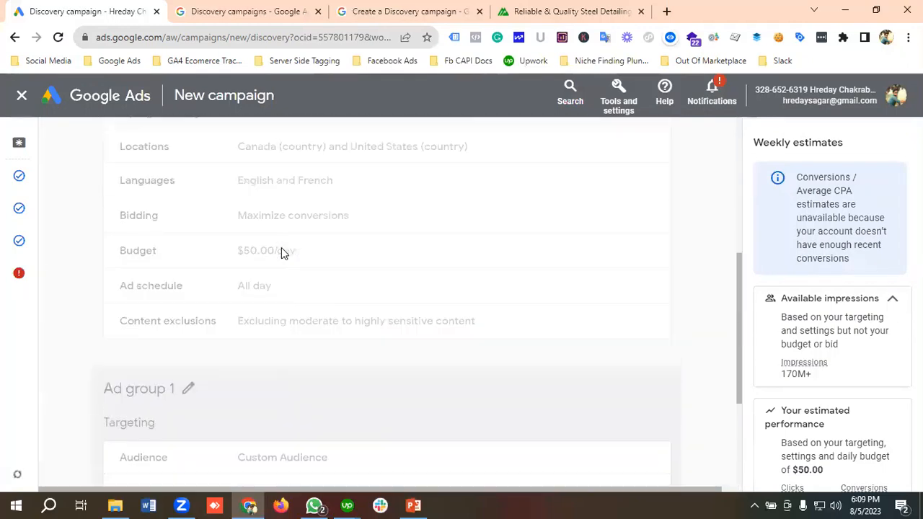